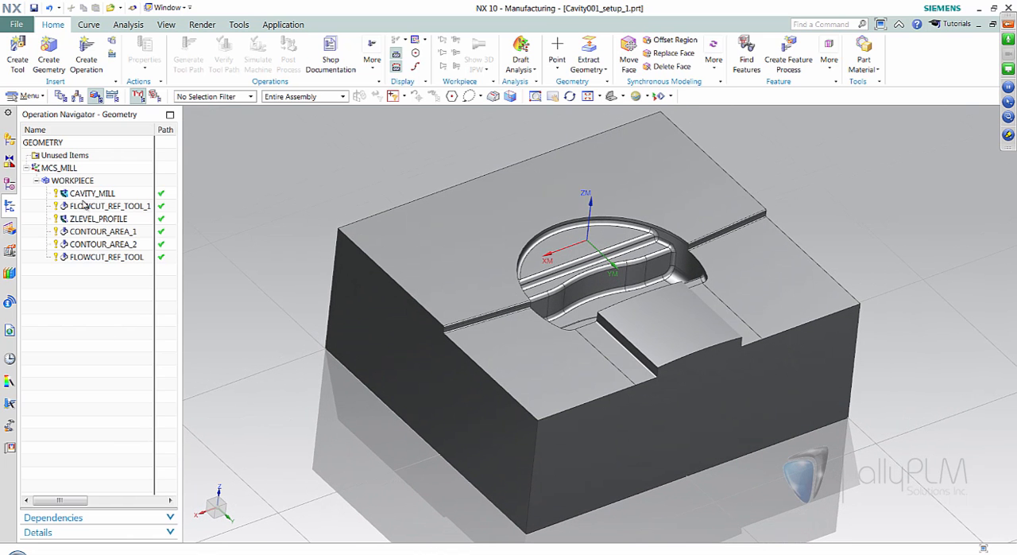
- Open the CAVITY_MILL operation and review the Pattern Direction choices in its cutting parameters, keeping Inward
double_click(82, 195)
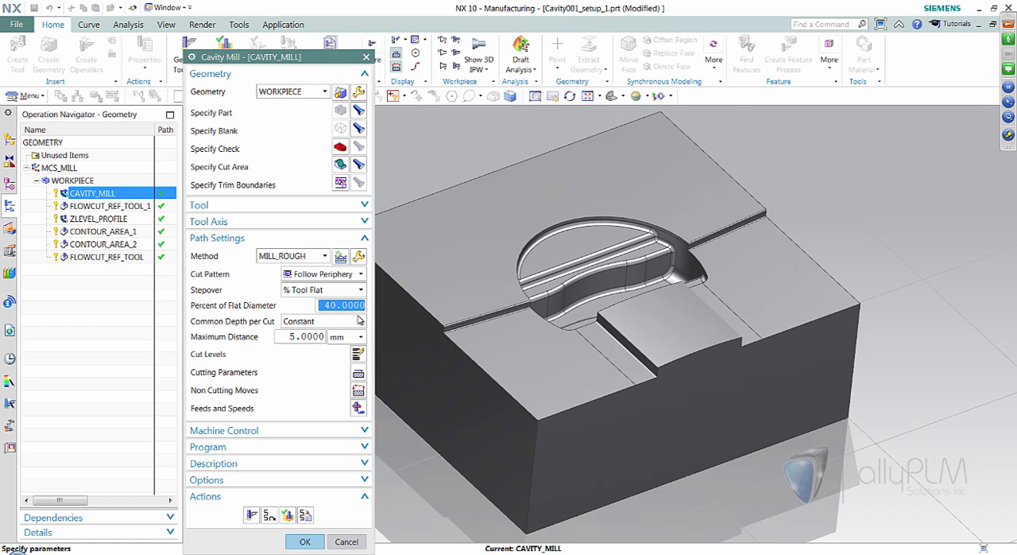
click(358, 377)
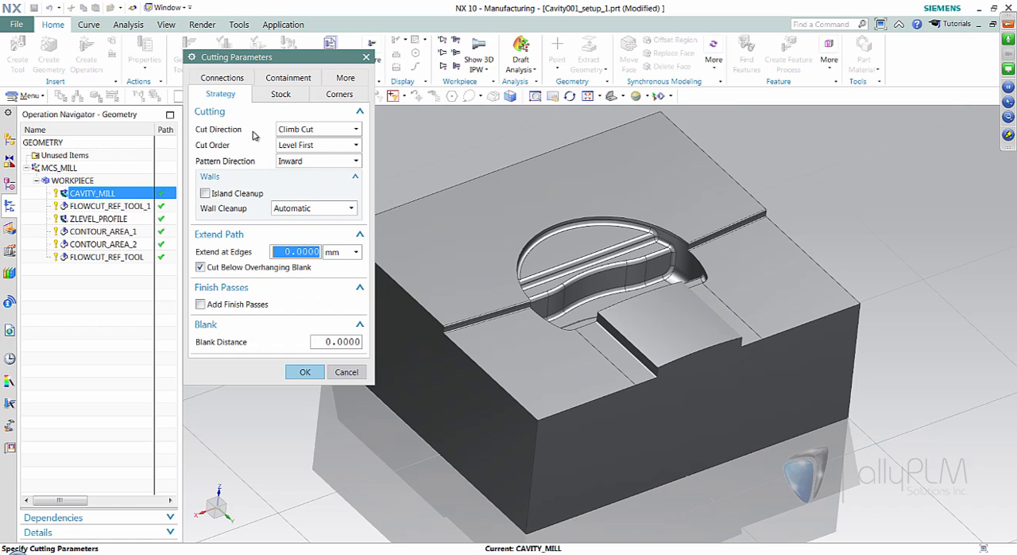
mouse_move(316, 140)
click(296, 162)
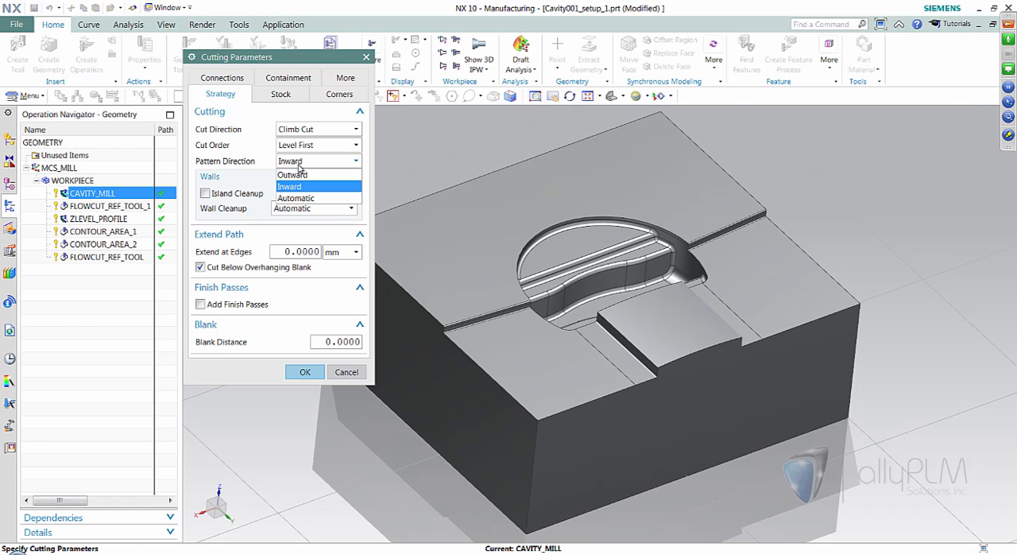
click(235, 140)
click(302, 371)
- Verify the CAVITY_MILL tool path in 3D Dynamic mode, stepping forward through the first cutting motions
click(287, 515)
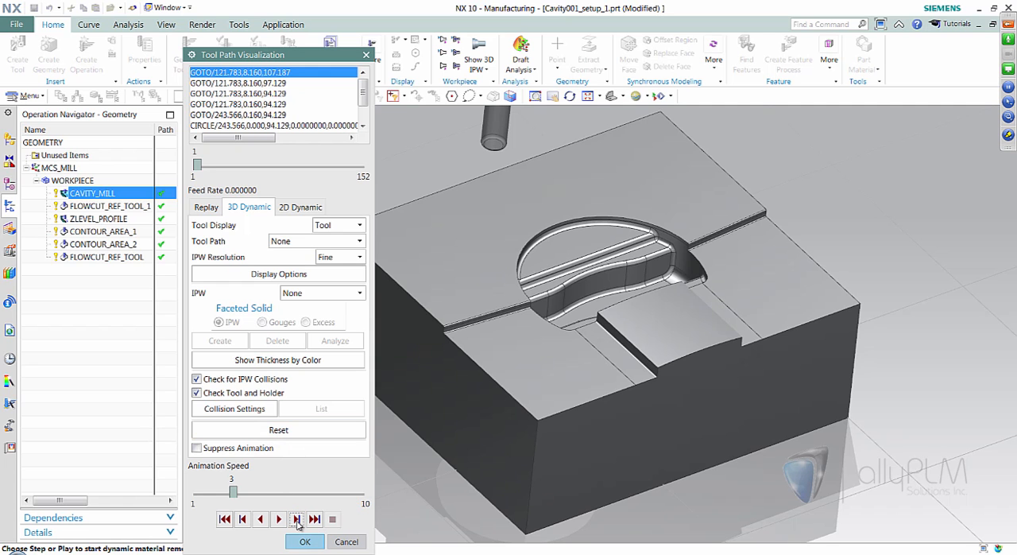
click(296, 519)
click(297, 519)
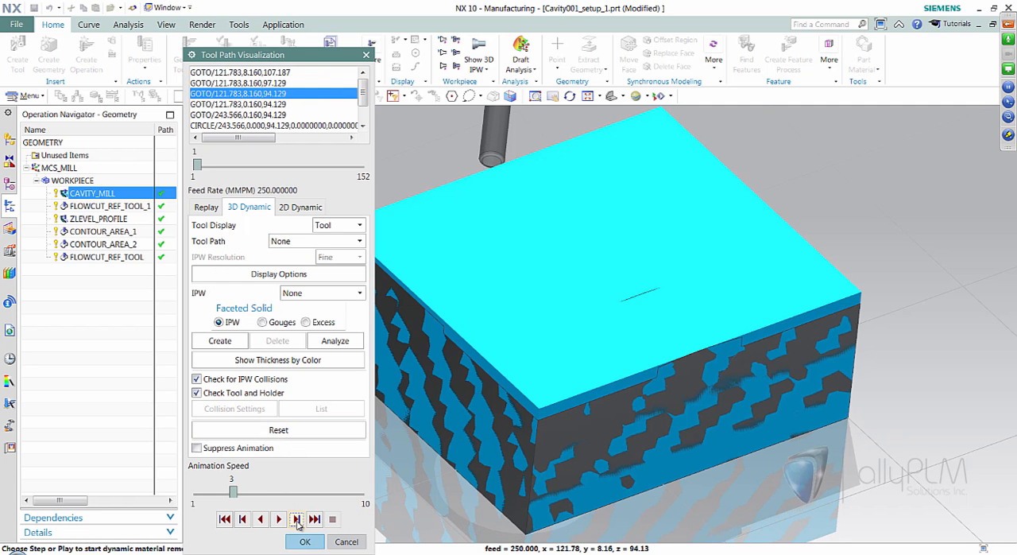
click(296, 519)
click(297, 521)
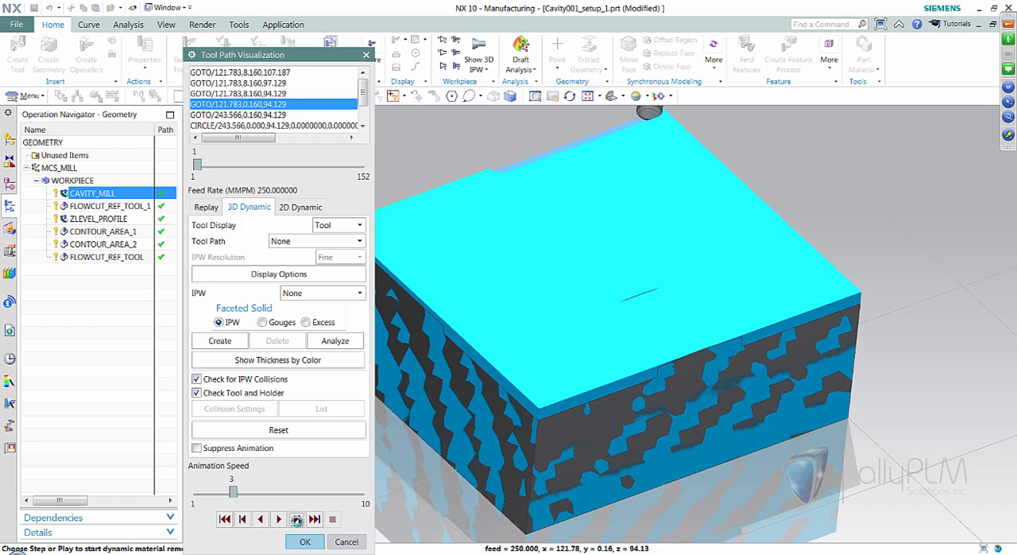
click(297, 520)
click(297, 521)
click(297, 522)
click(297, 521)
click(297, 522)
click(297, 521)
click(298, 522)
click(297, 521)
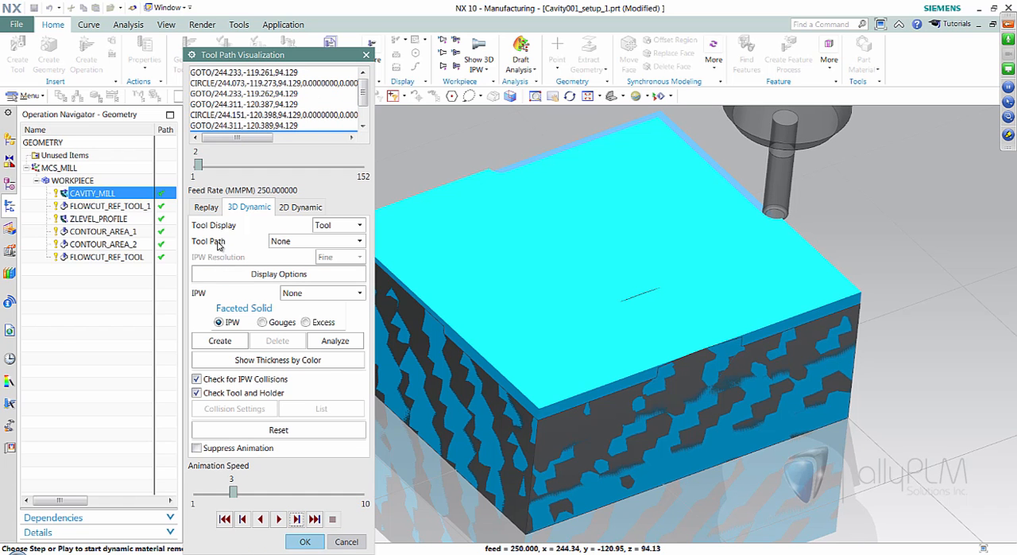
- Replay the tool path, place the tool on the cut beside the raised pad, step through its motions and close the verification
click(206, 207)
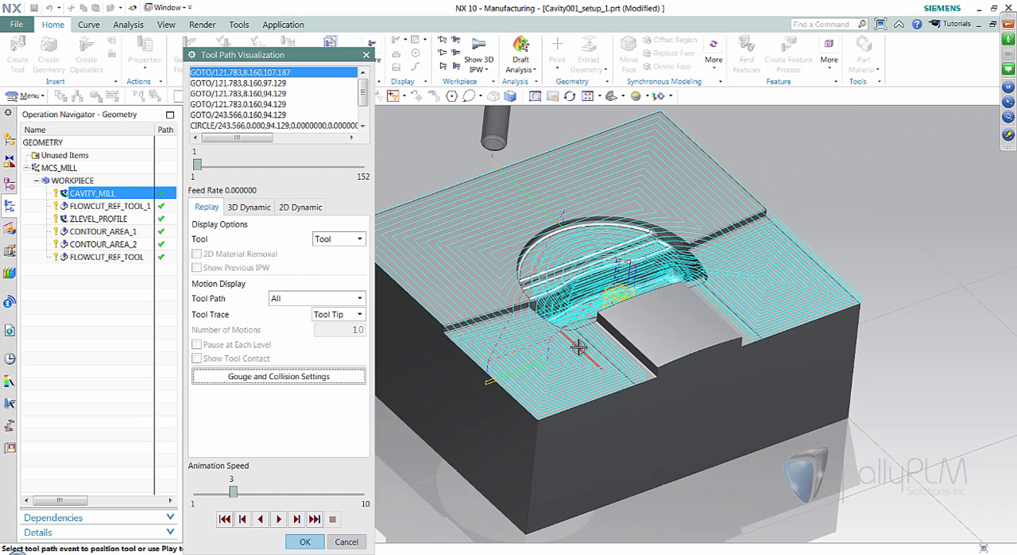
scroll(762, 353, up, 2)
scroll(762, 364, up, 2)
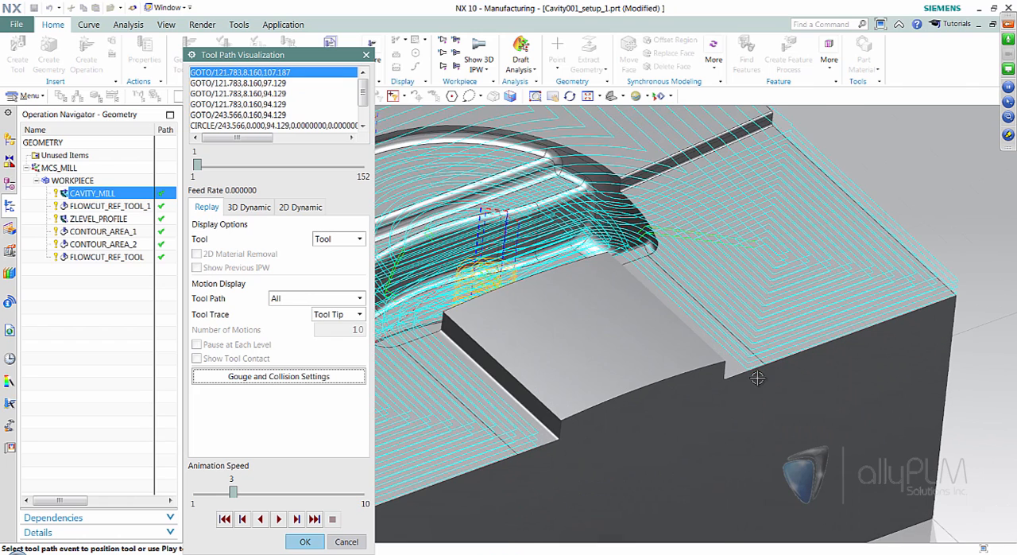
click(735, 360)
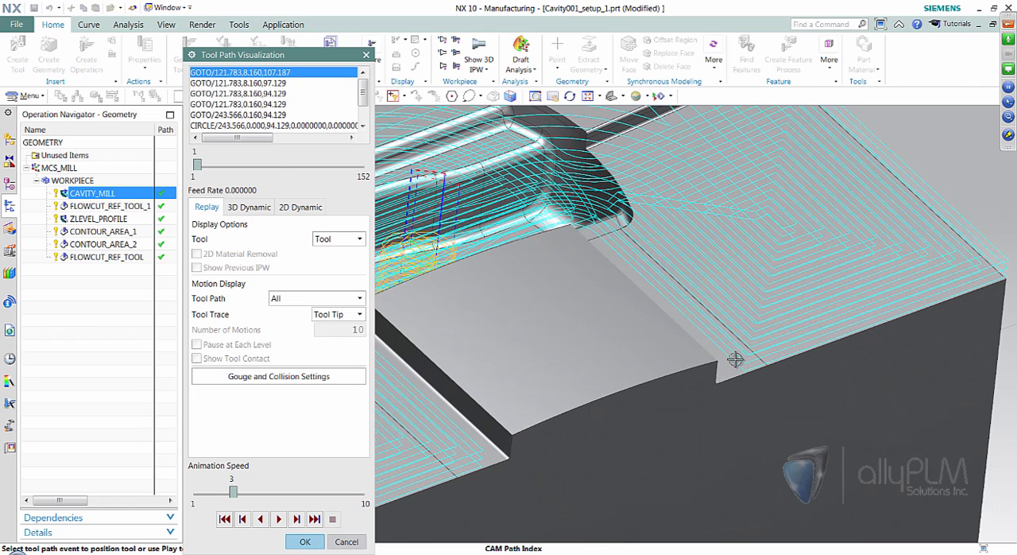
scroll(821, 333, down, 2)
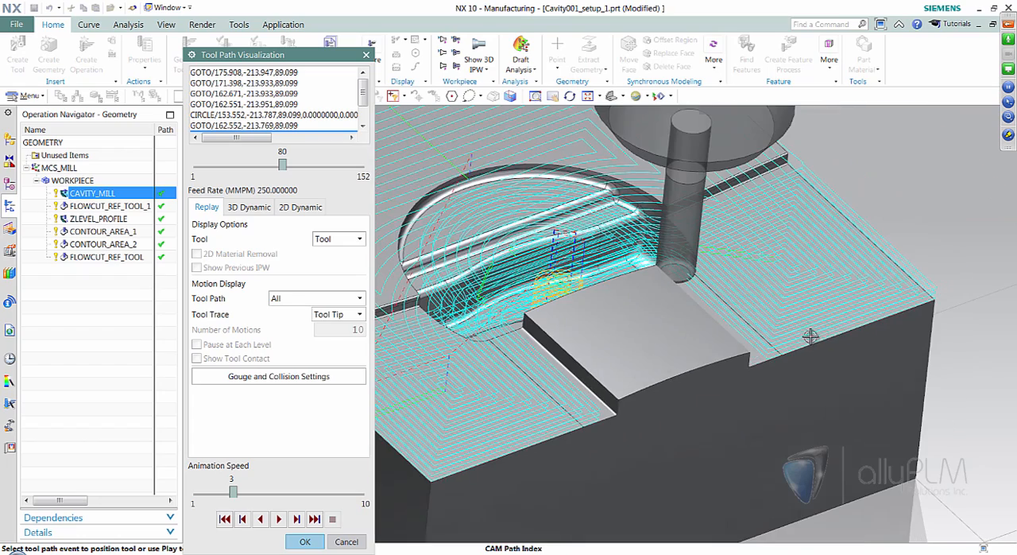
middle_drag(742, 360, 556, 314)
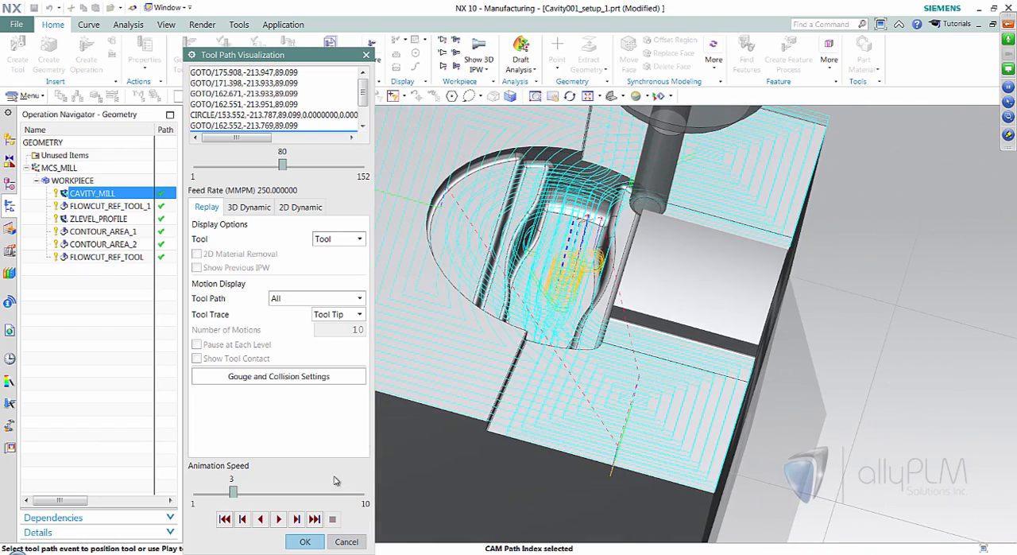
click(296, 520)
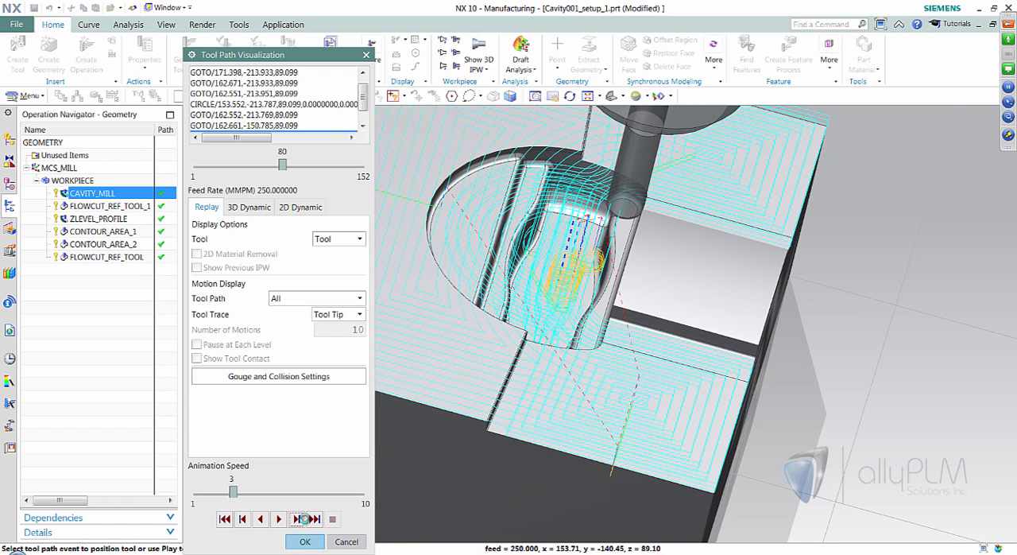
click(299, 520)
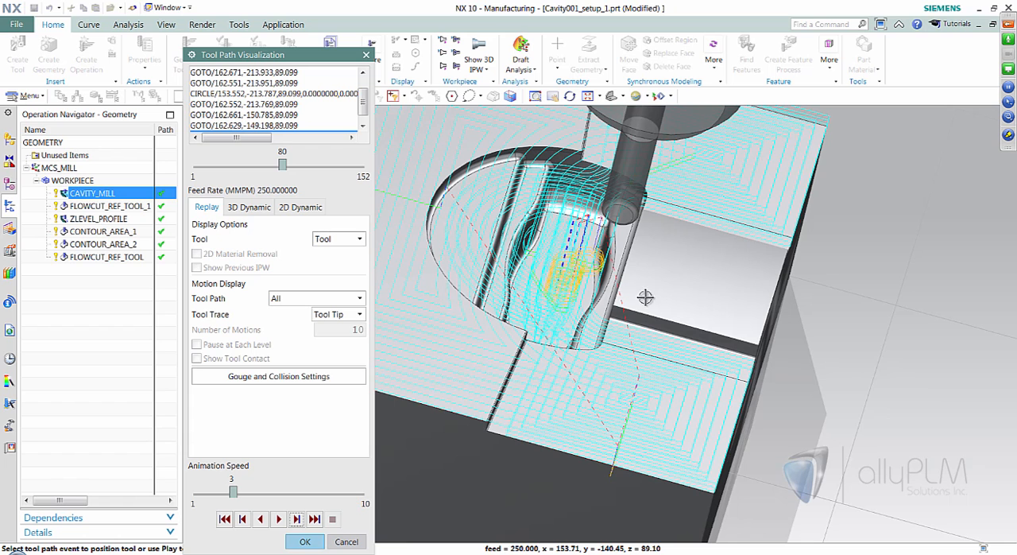
middle_drag(649, 350, 607, 312)
middle_click(607, 311)
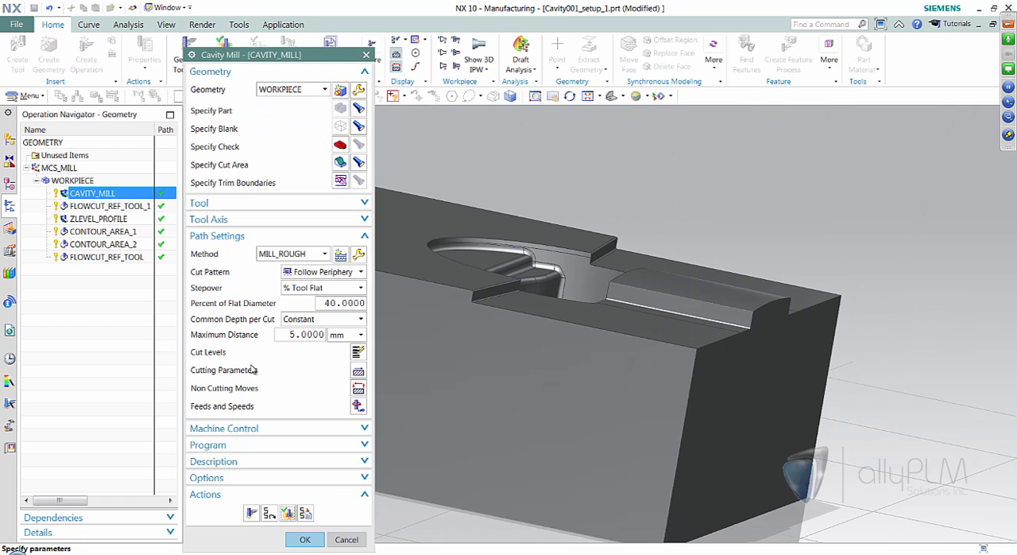
- Set the pattern direction to Outward in the cutting parameters, regenerate the tool path and inspect it around the cavity
click(358, 374)
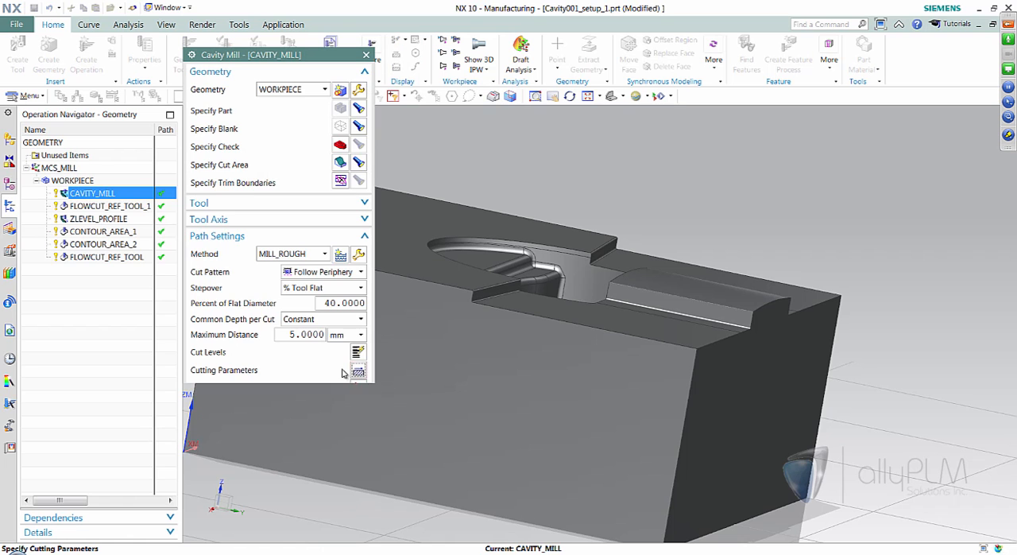
click(328, 162)
click(310, 177)
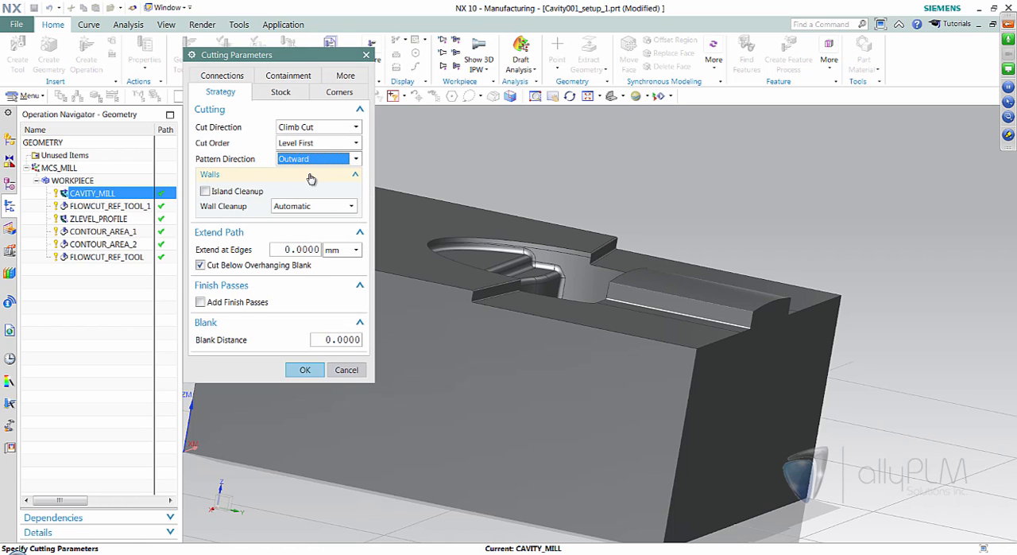
click(304, 370)
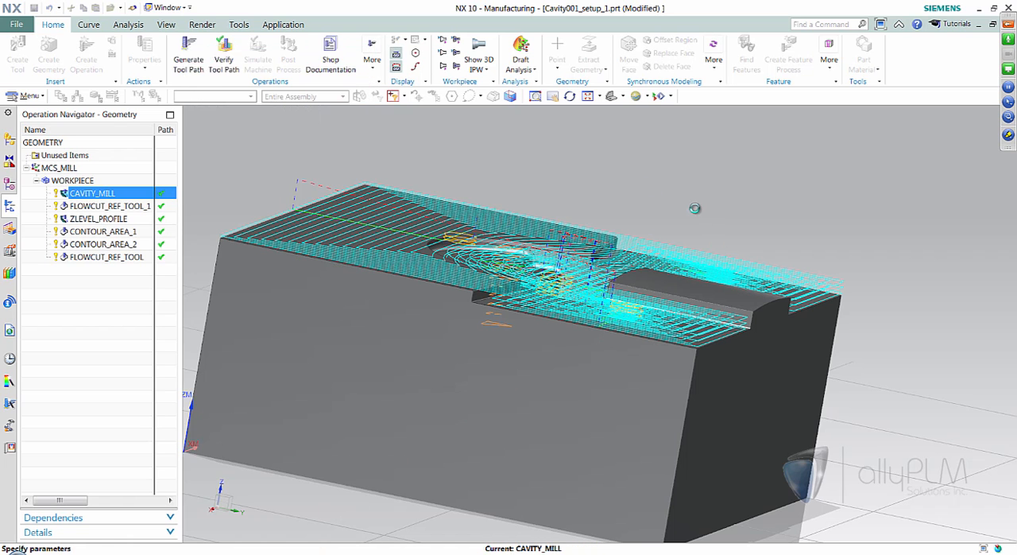
scroll(610, 253, up, 5)
middle_drag(610, 253, 827, 303)
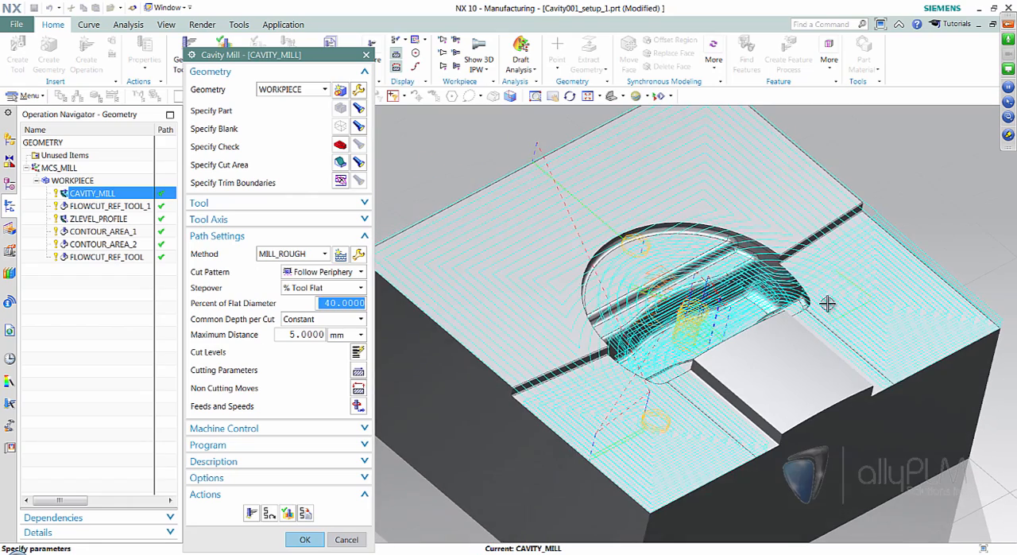
scroll(668, 267, up, 5)
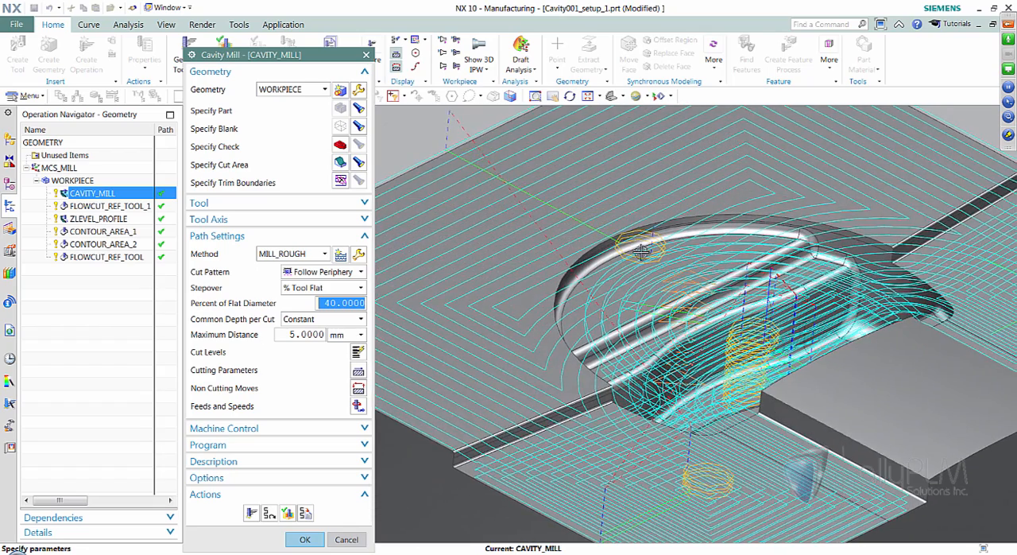
scroll(667, 267, down, 4)
middle_drag(684, 308, 812, 293)
middle_drag(840, 209, 383, 327)
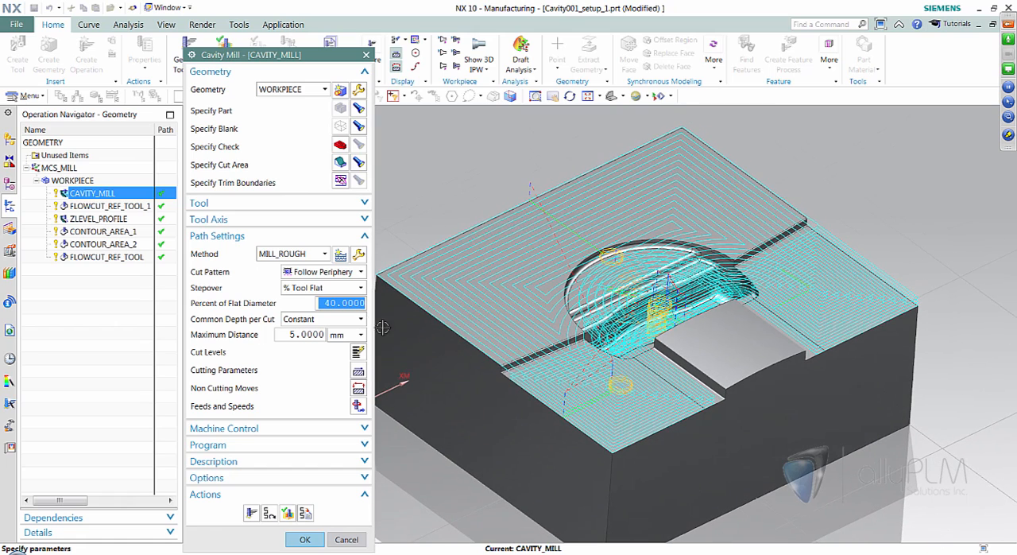
- Set the pattern direction to Automatic in the cutting parameters, regenerate the tool path and inspect its entry moves
click(359, 371)
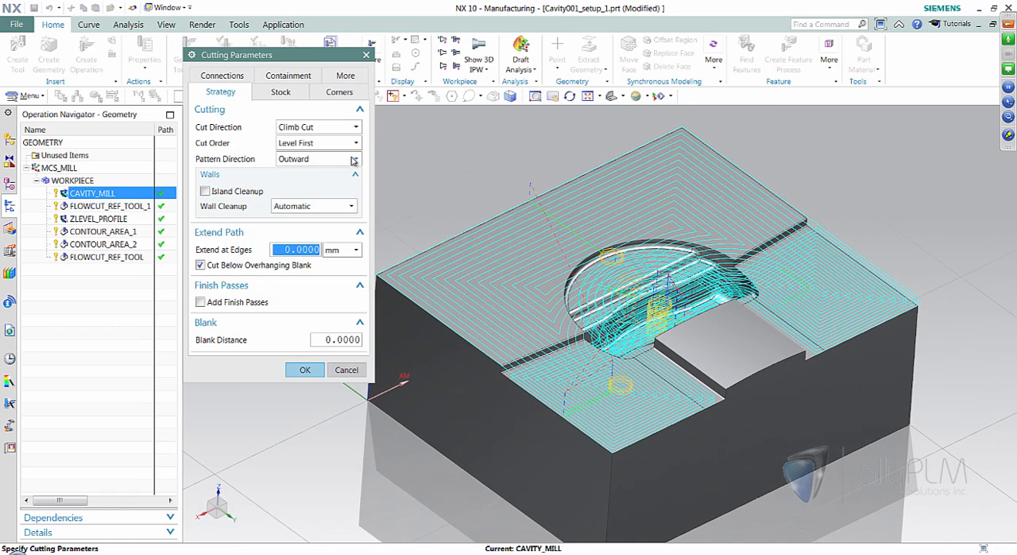
click(355, 160)
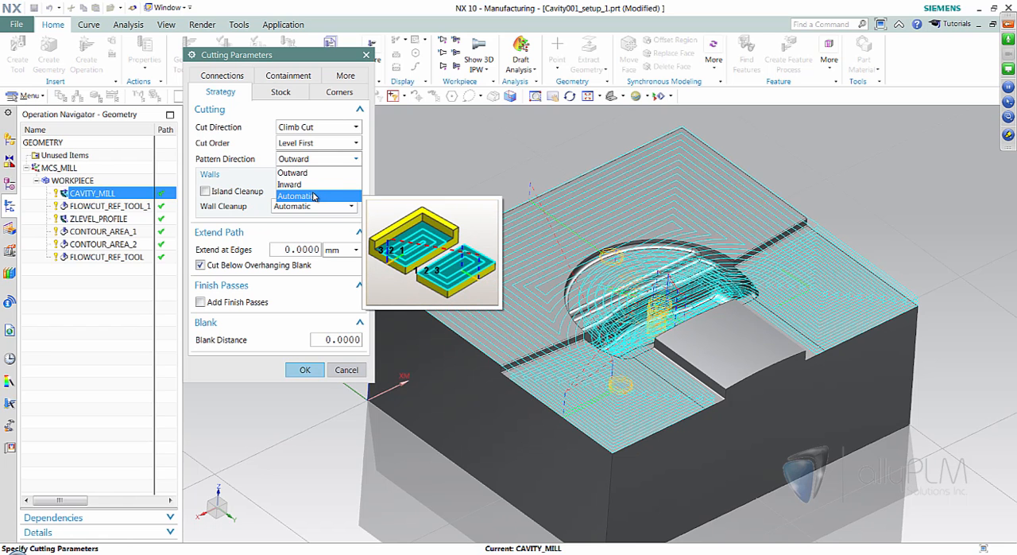
click(314, 197)
click(302, 315)
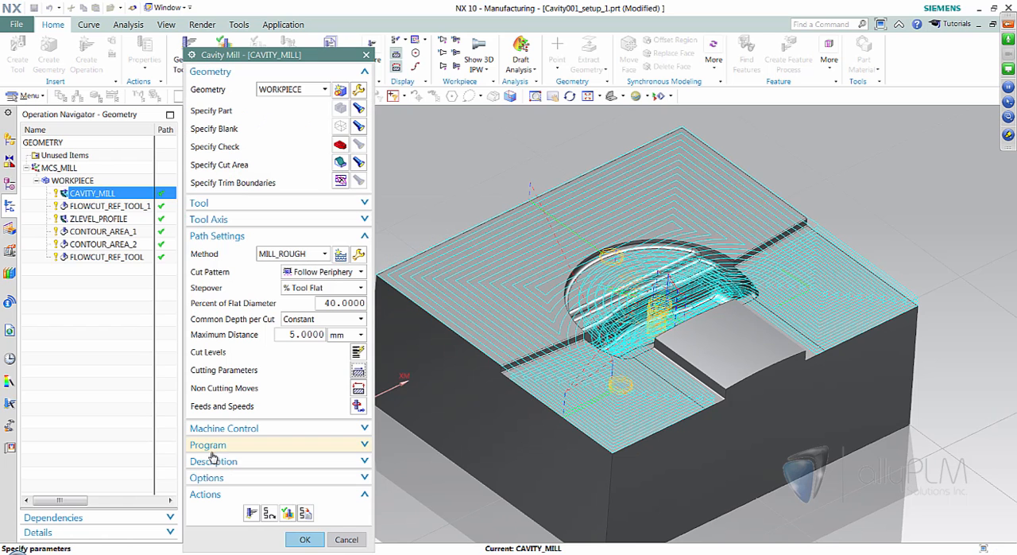
click(251, 513)
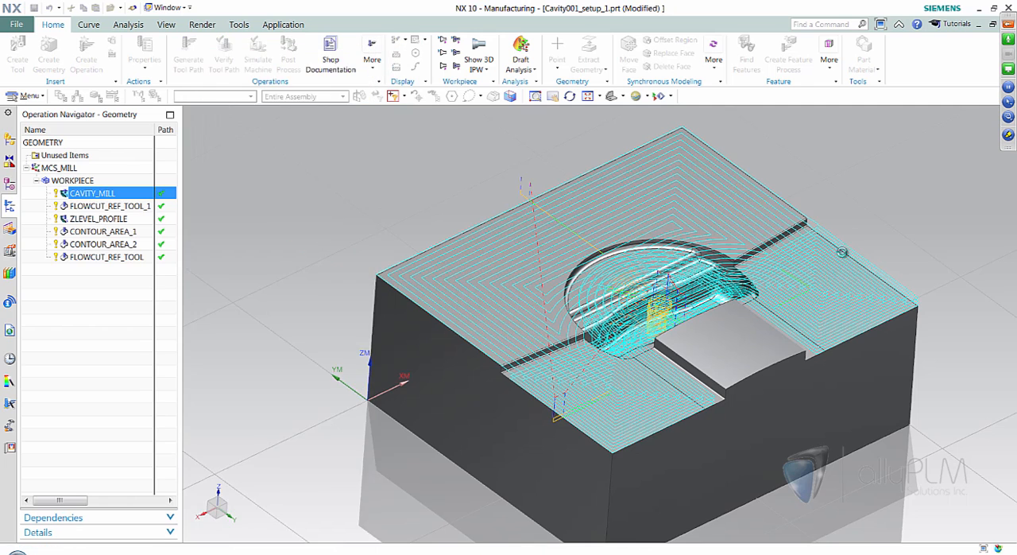
scroll(725, 294, up, 1)
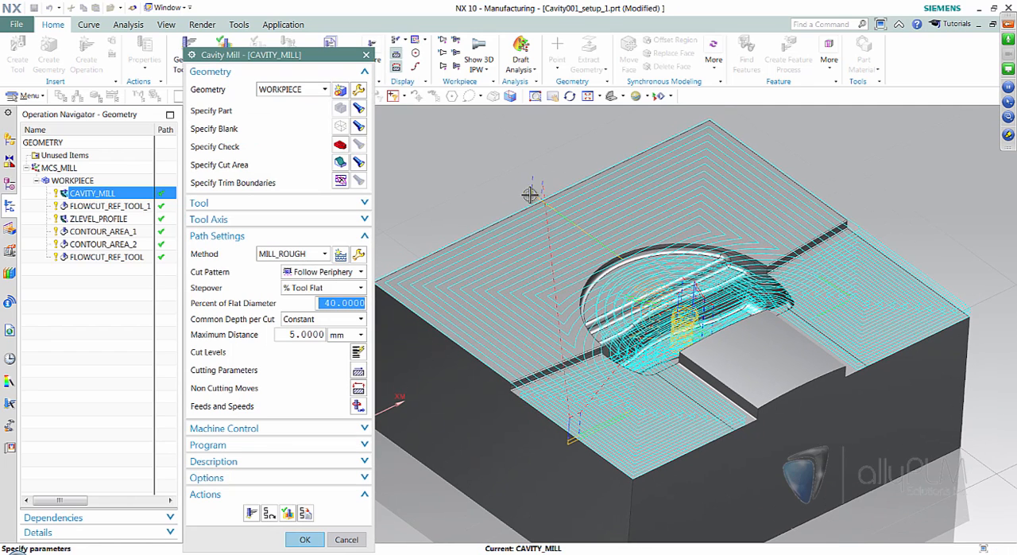
middle_drag(529, 191, 534, 192)
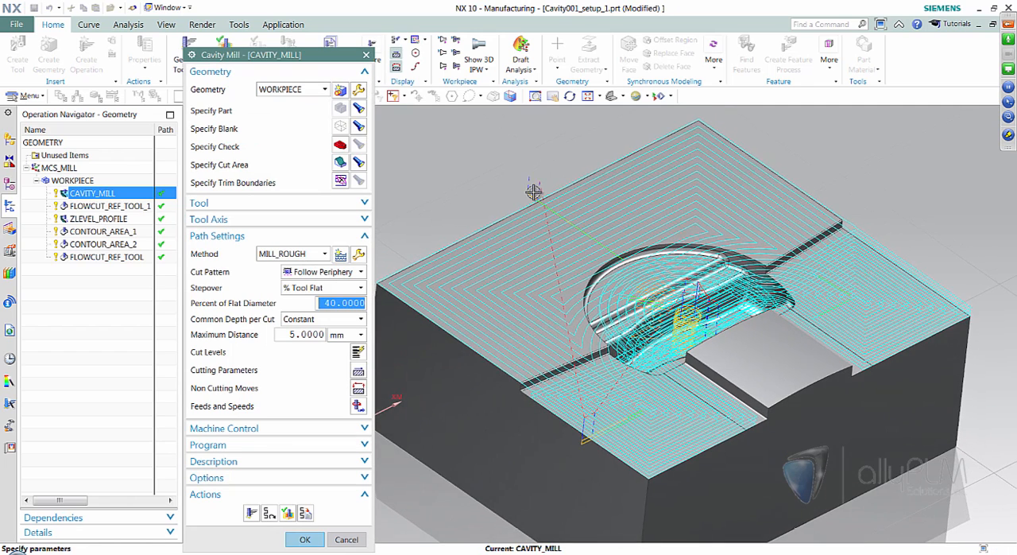
scroll(761, 219, up, 3)
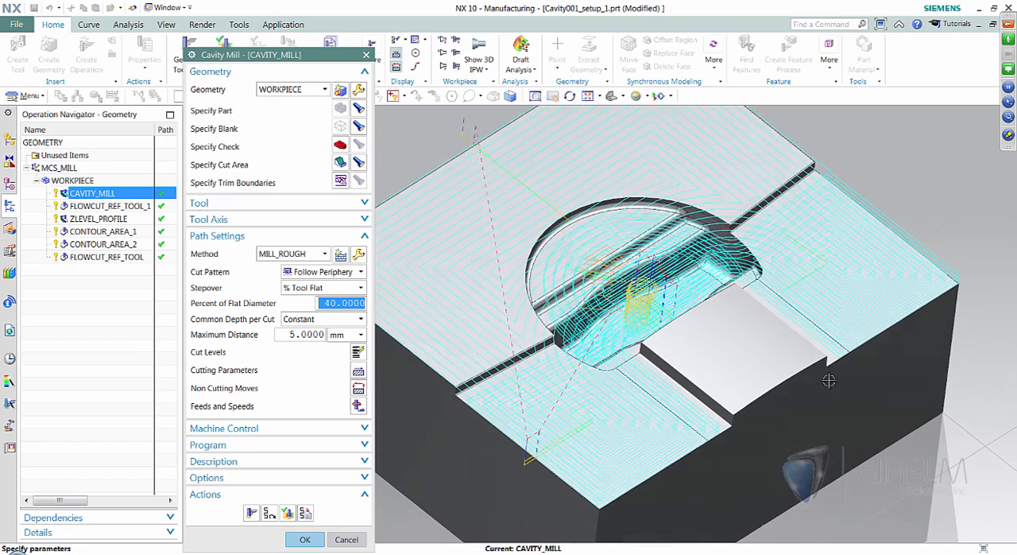
- Verify the regenerated path in Replay mode, placing the tool on the cuts along both sides of the raised pad and stepping forward
click(287, 514)
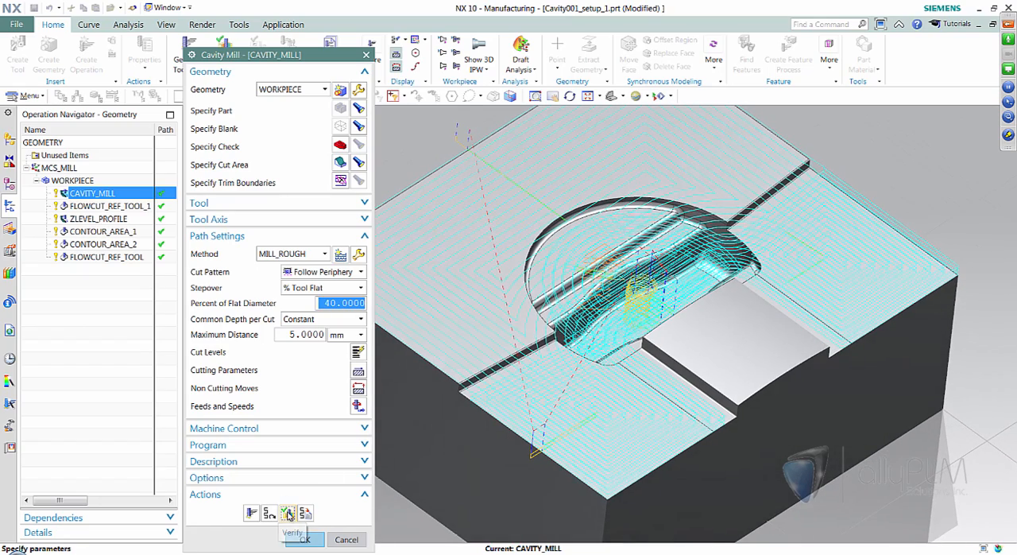
middle_drag(721, 359, 744, 361)
click(735, 390)
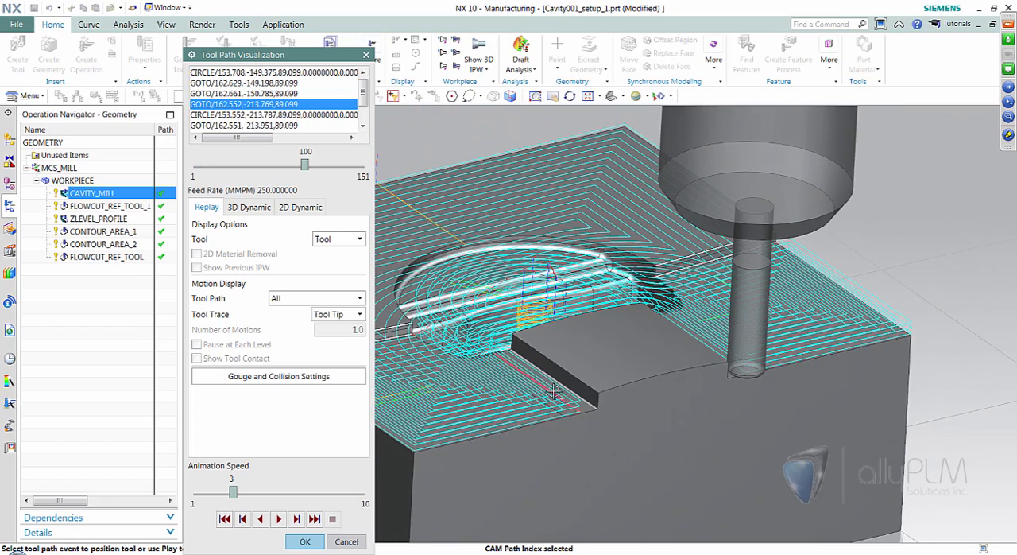
middle_drag(584, 409, 587, 413)
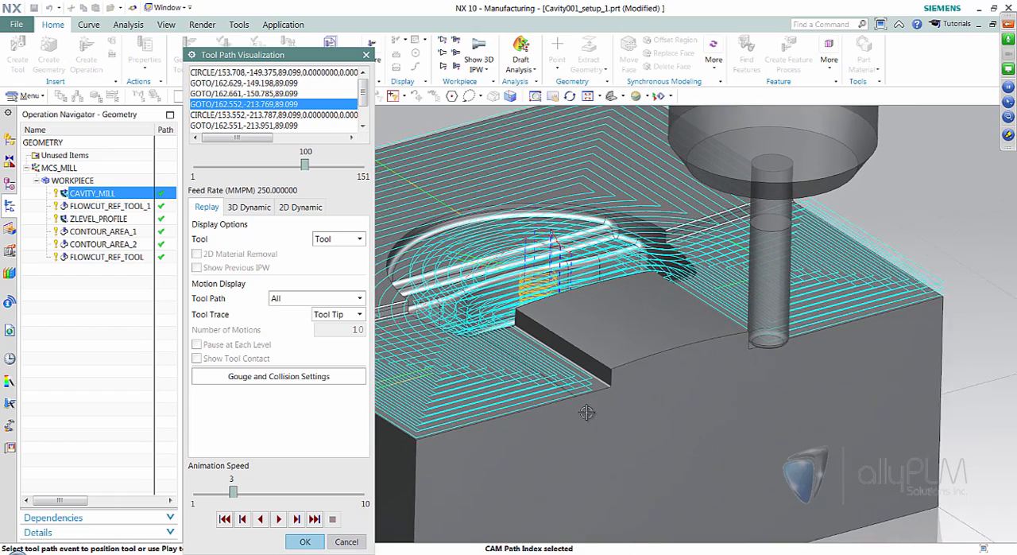
scroll(587, 412, up, 1)
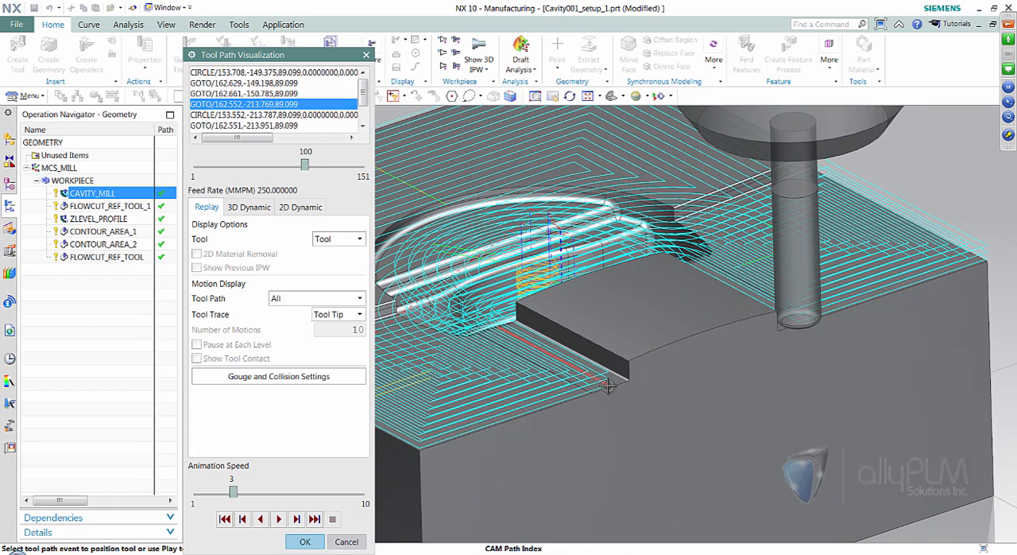
click(606, 385)
scroll(605, 388, down, 2)
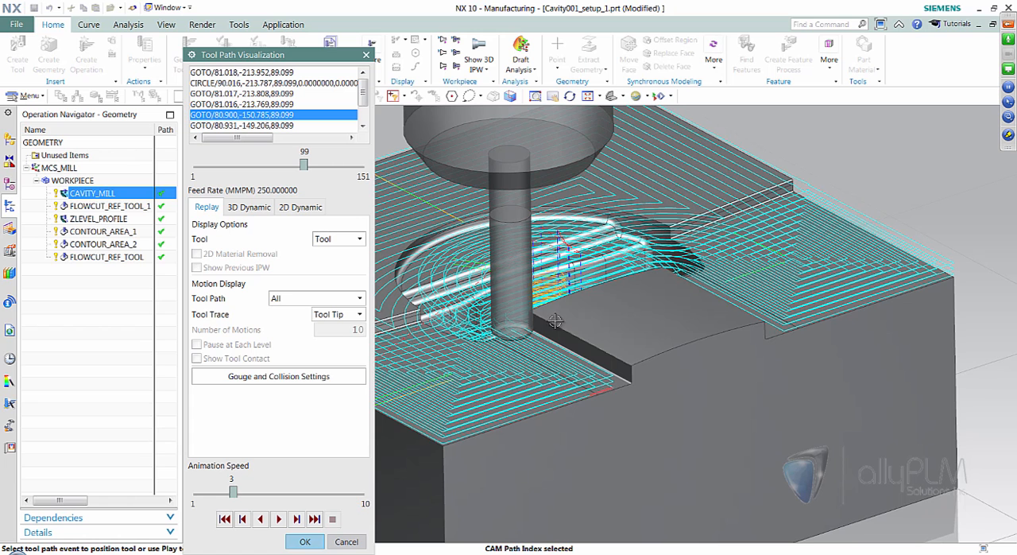
click(299, 519)
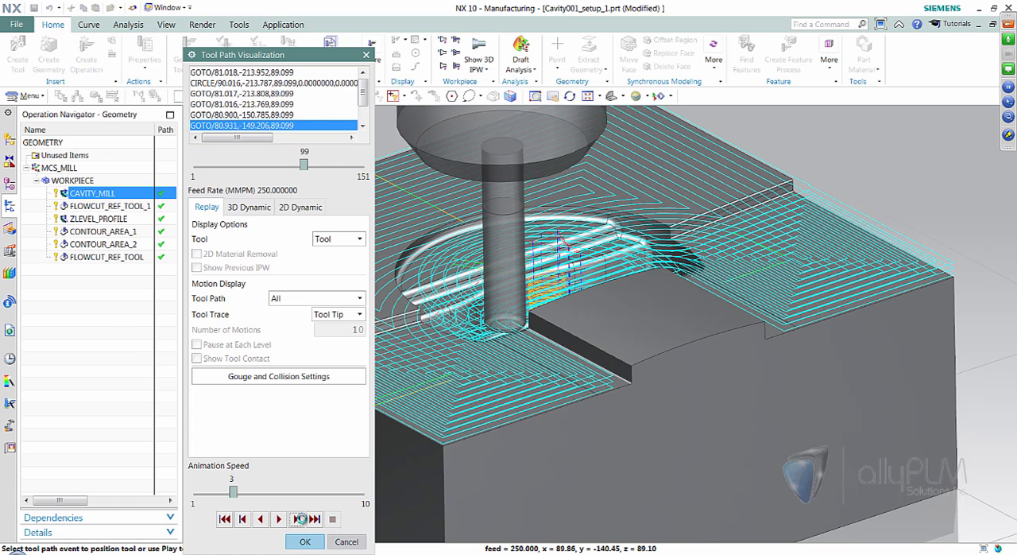
- Step the tool forward along the raised pad in Replay mode and switch the verification to 3D Dynamic
click(299, 519)
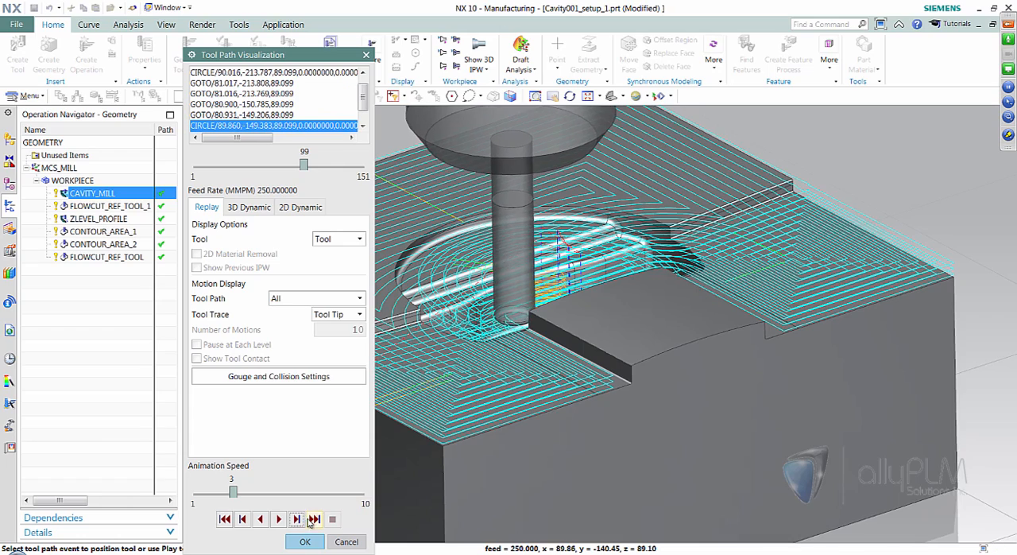
click(297, 519)
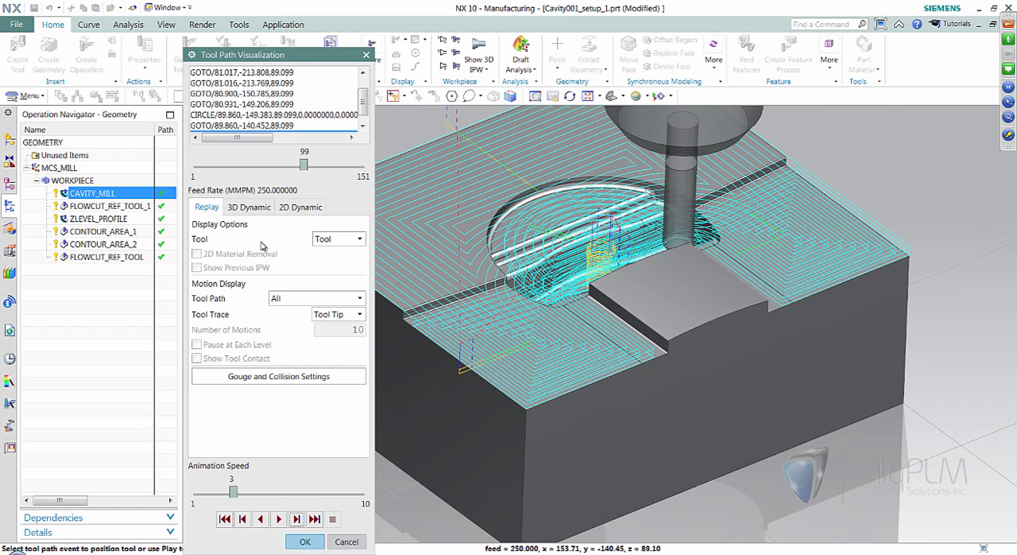
click(249, 206)
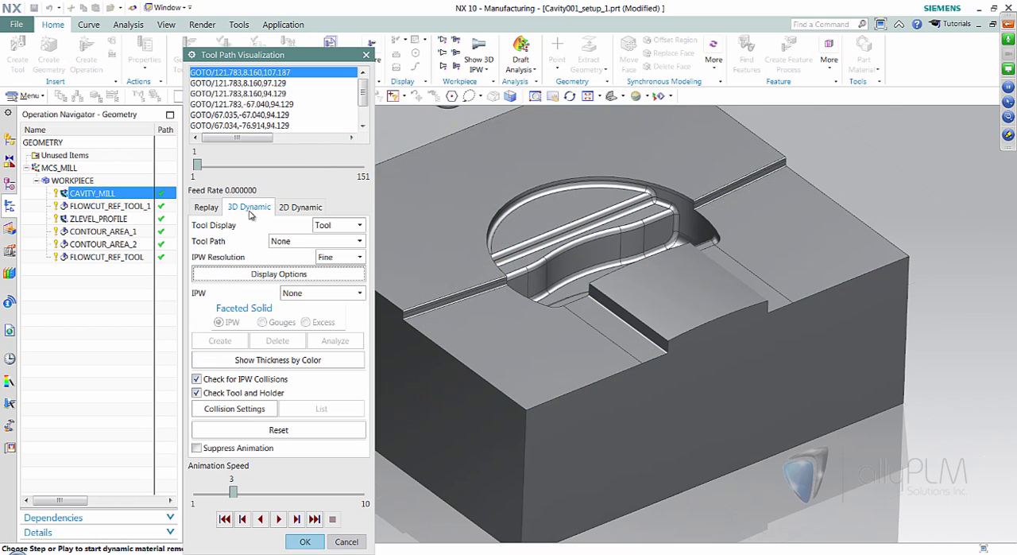
middle_drag(633, 461, 530, 433)
scroll(530, 433, up, 1)
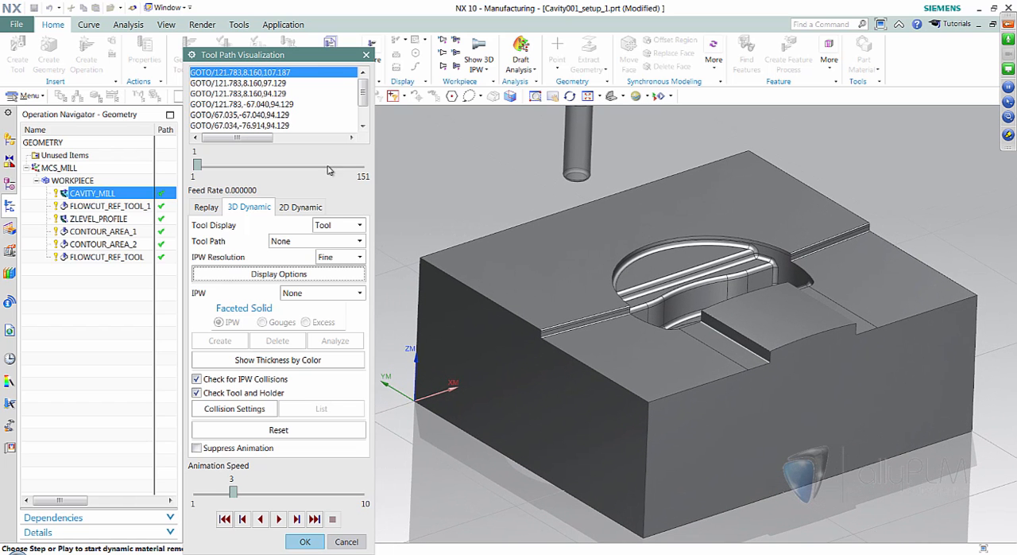
- Step through the first 3D Dynamic cutting motions on the blank, then close the verification and accept the CAVITY_MILL operation
click(296, 519)
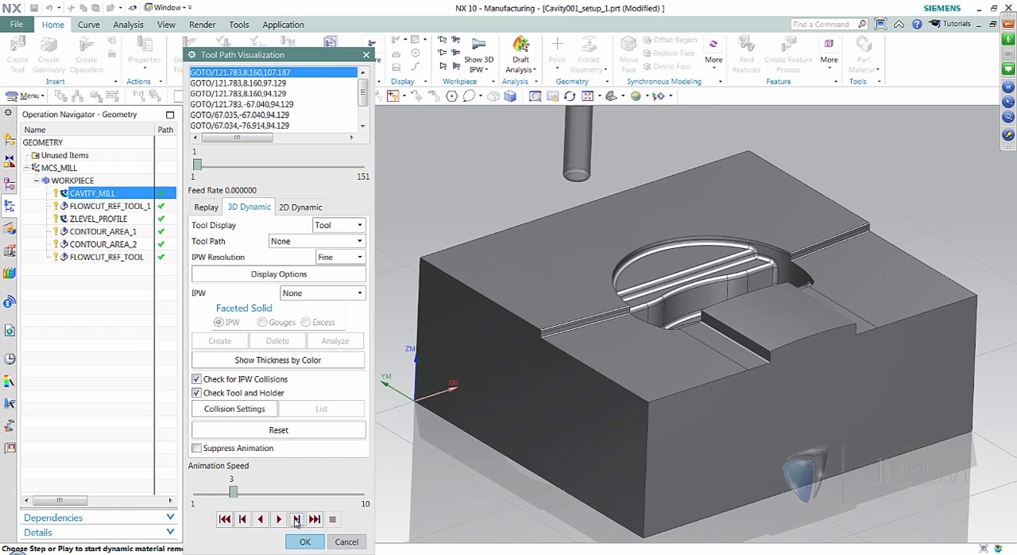
click(296, 519)
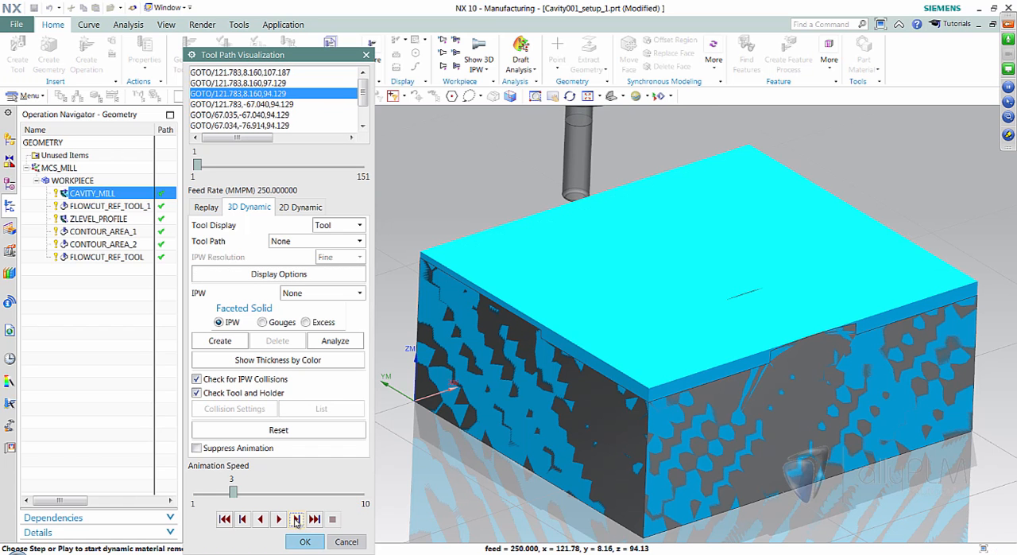
click(297, 519)
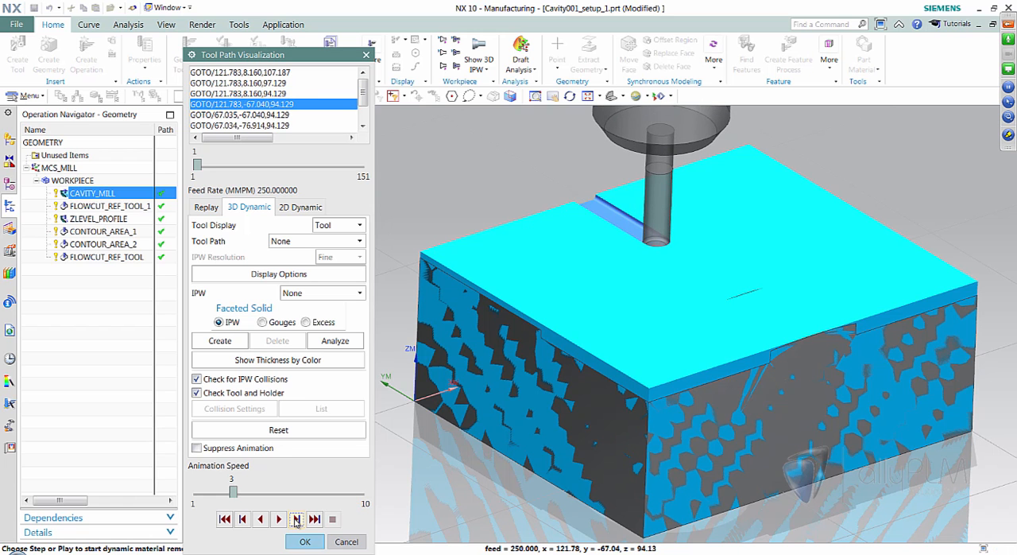
click(296, 519)
click(296, 519)
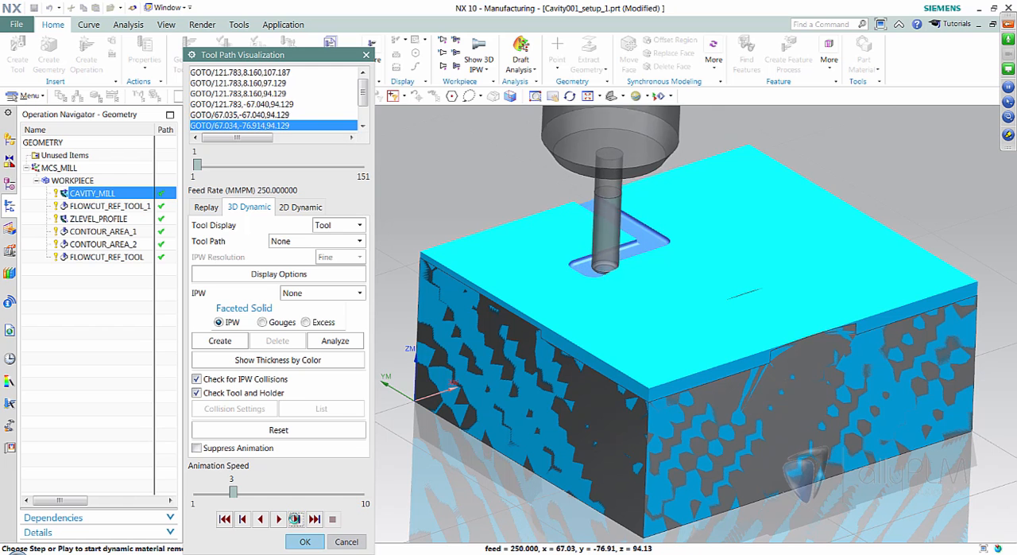
click(296, 519)
click(296, 519)
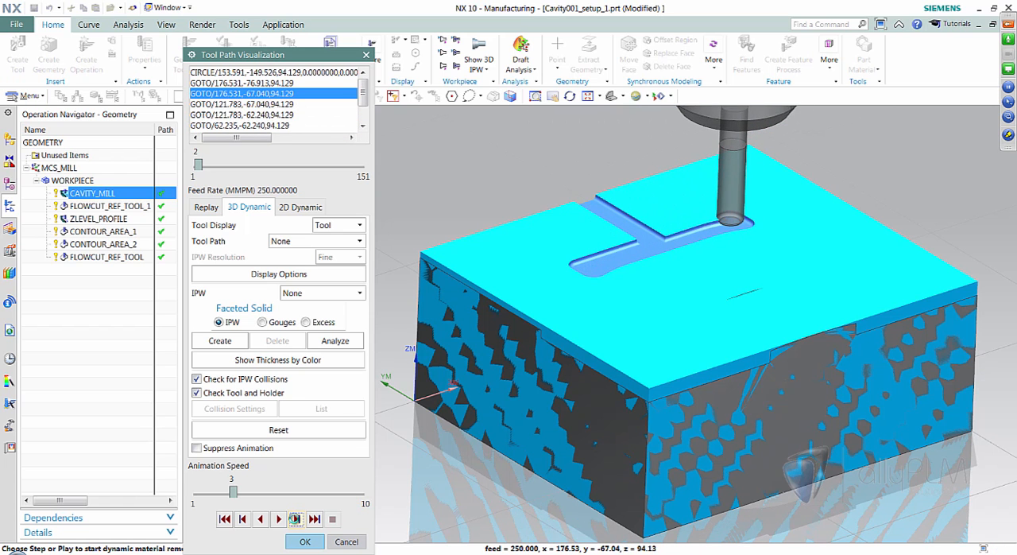
click(295, 519)
click(296, 519)
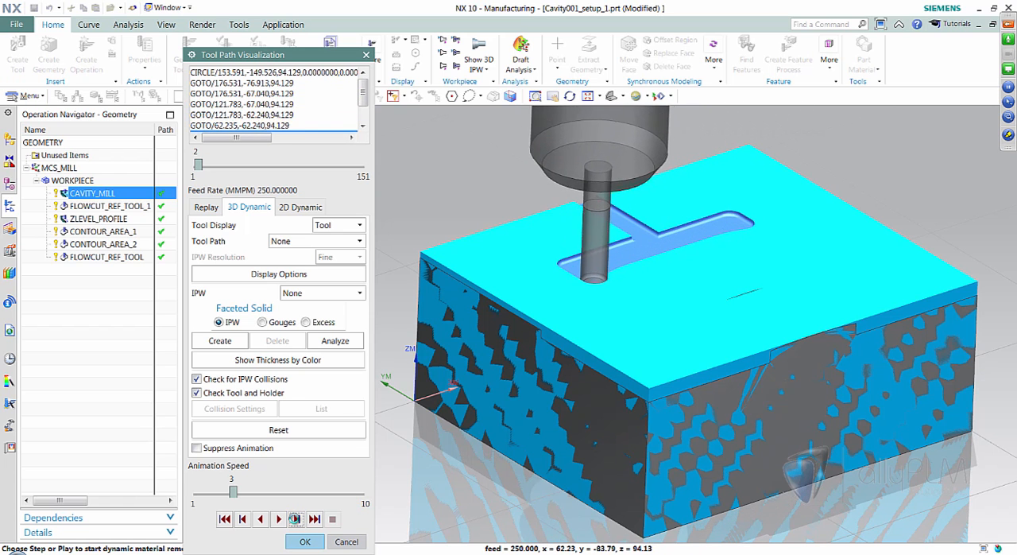
click(296, 519)
click(296, 519)
click(295, 519)
click(296, 519)
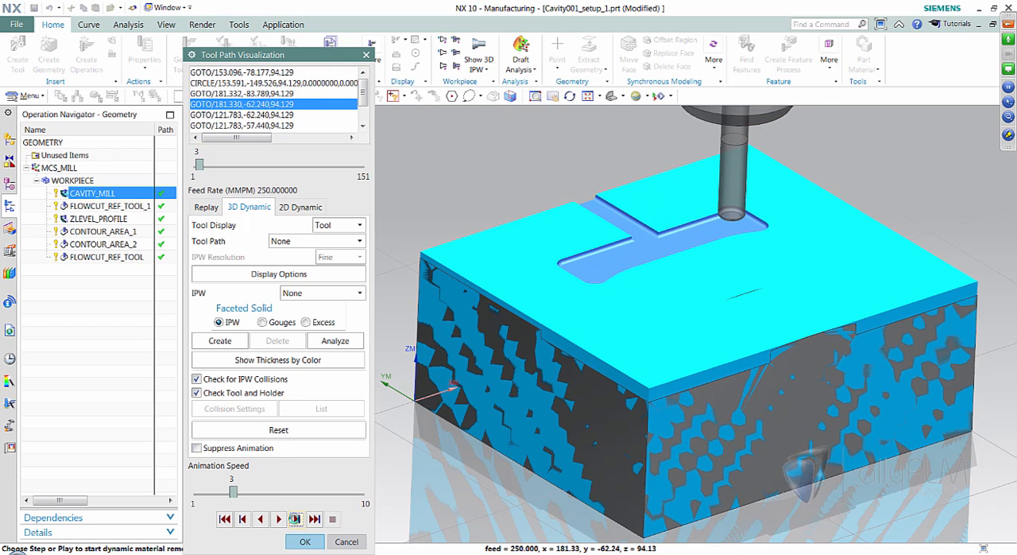
click(295, 518)
click(295, 519)
click(295, 519)
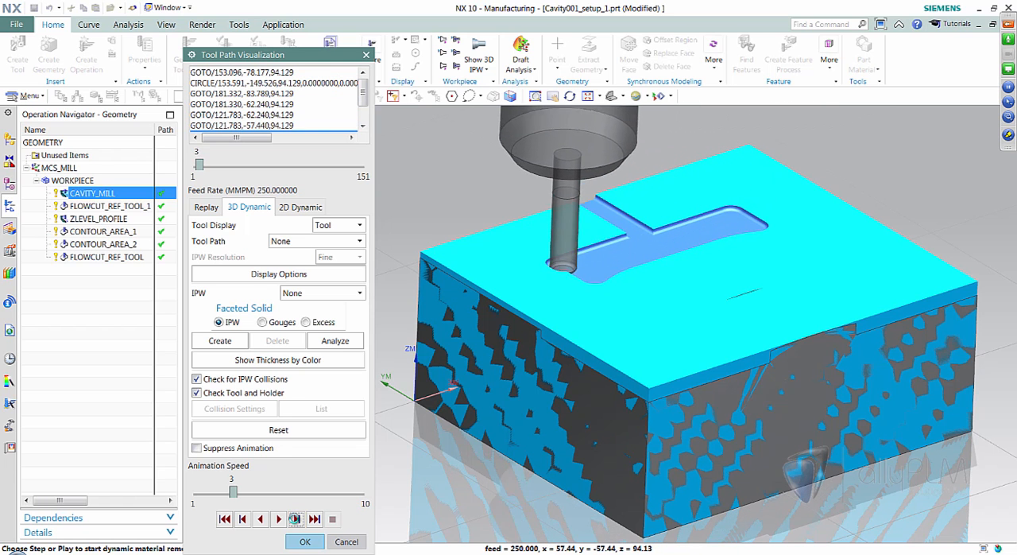
click(295, 519)
click(306, 541)
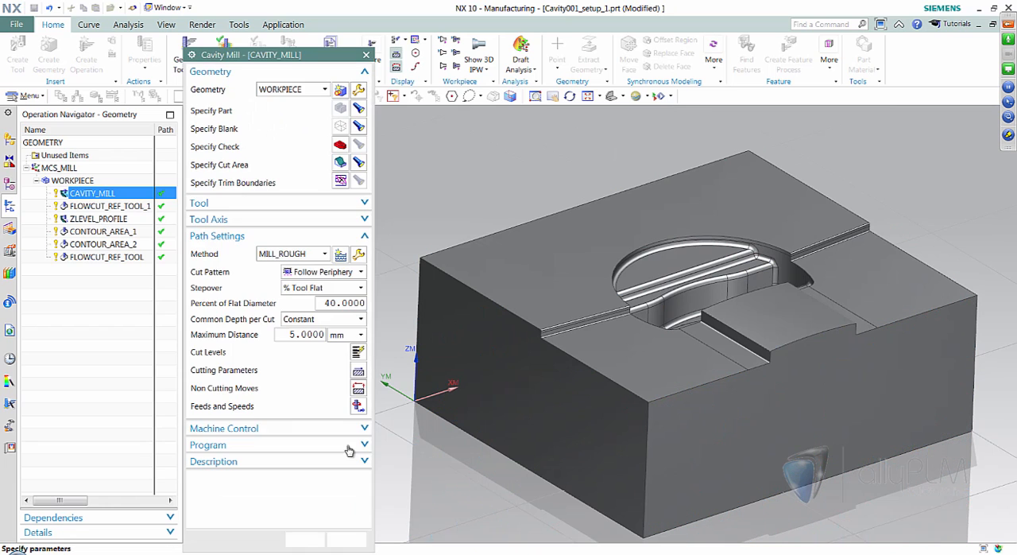
click(307, 539)
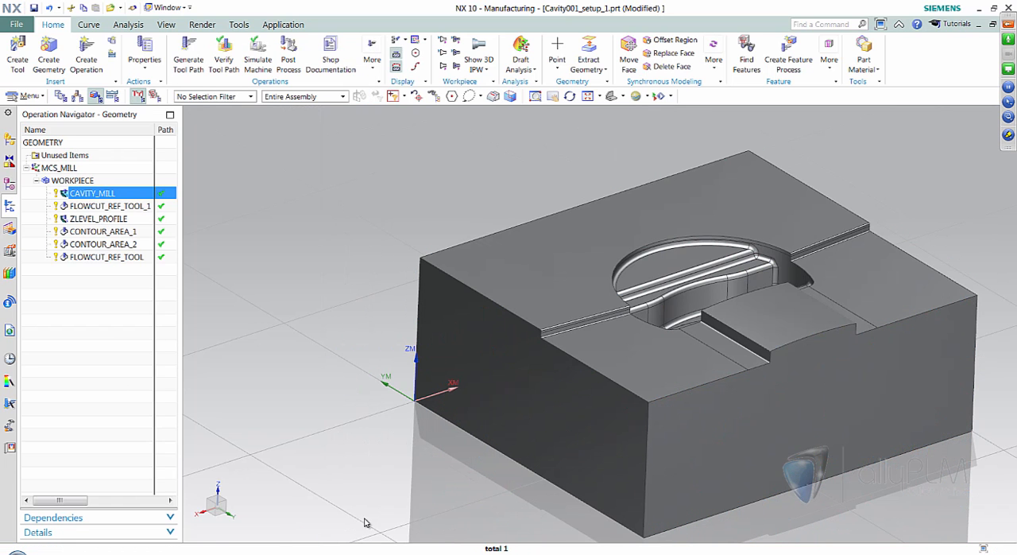
- Switch to the PowerPoint slide show, show the Smooth Corners in Flow Cut slide and return to NX
key(alt+Tab)
click(518, 456)
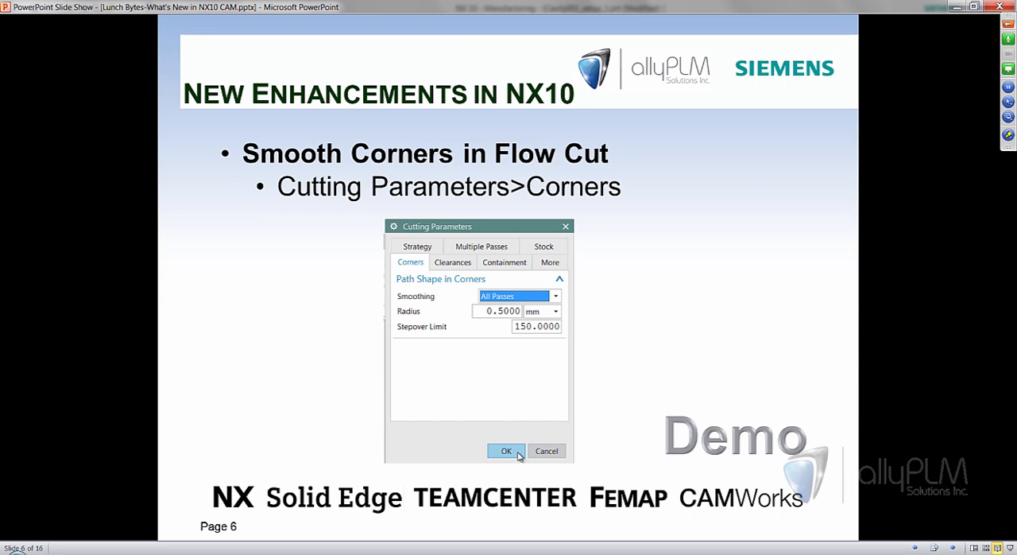
key(alt+Tab)
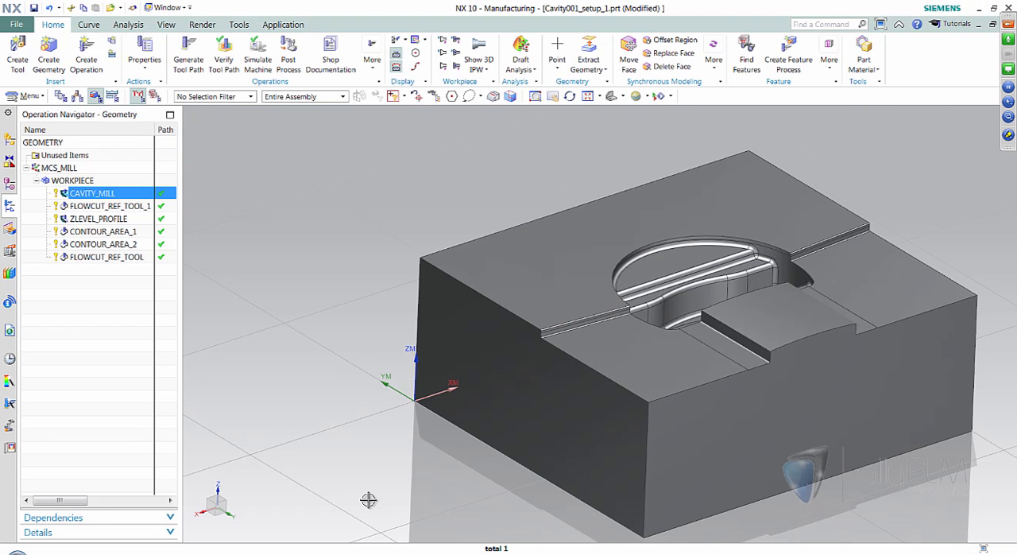
- Display the FLOWCUT_REF_TOOL_1 tool path and examine its passes in the tight corners of the cavity
click(103, 206)
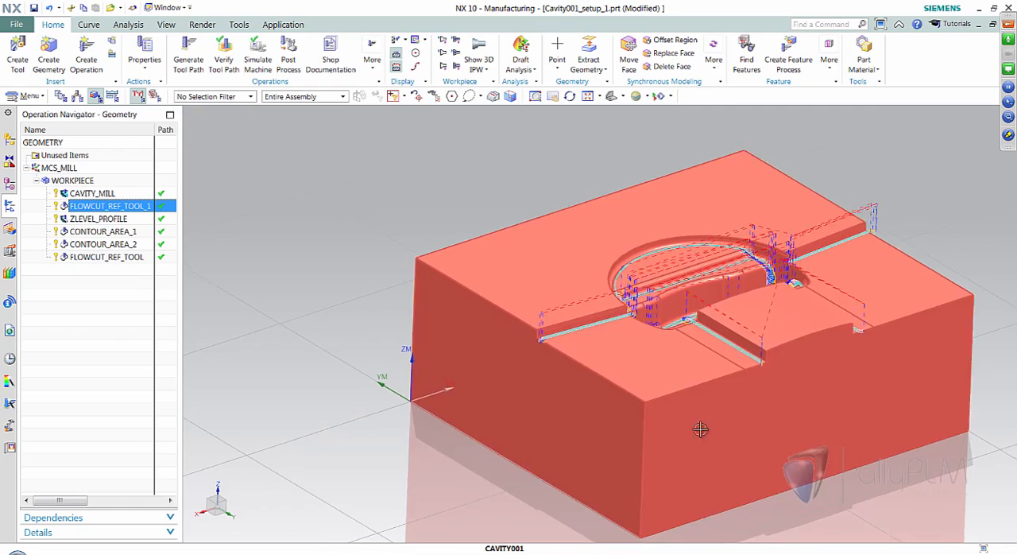
scroll(731, 350, up, 4)
scroll(729, 349, up, 5)
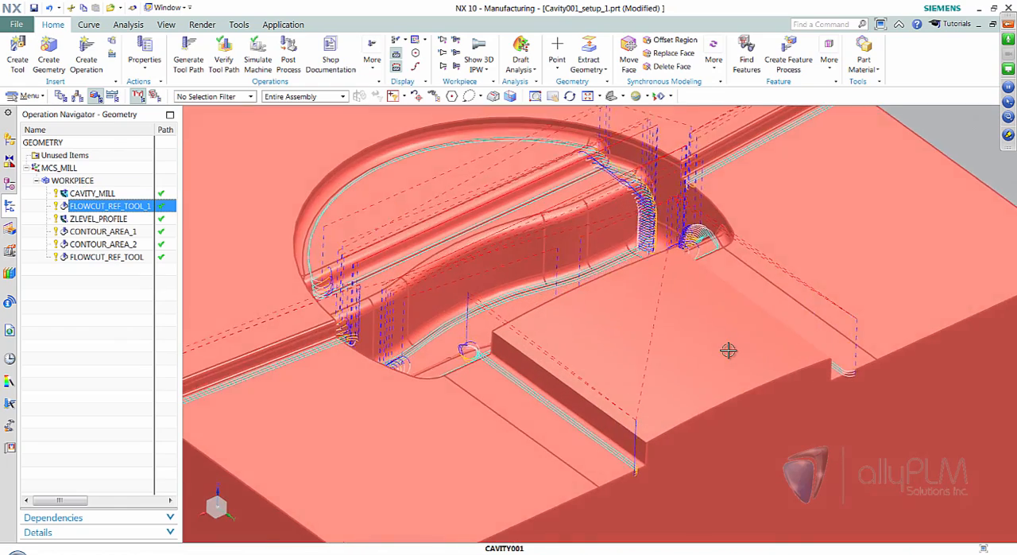
middle_drag(729, 349, 694, 390)
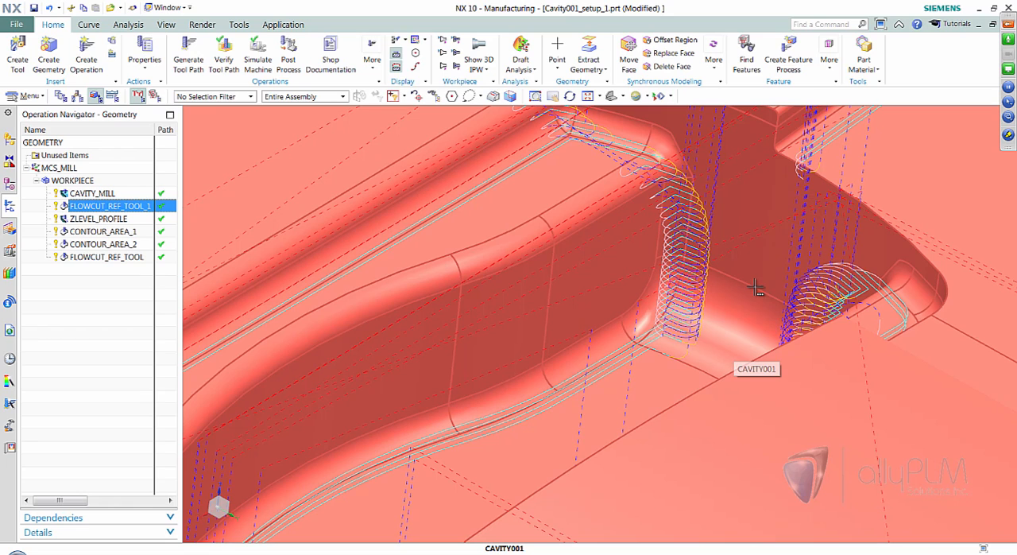
scroll(715, 255, down, 5)
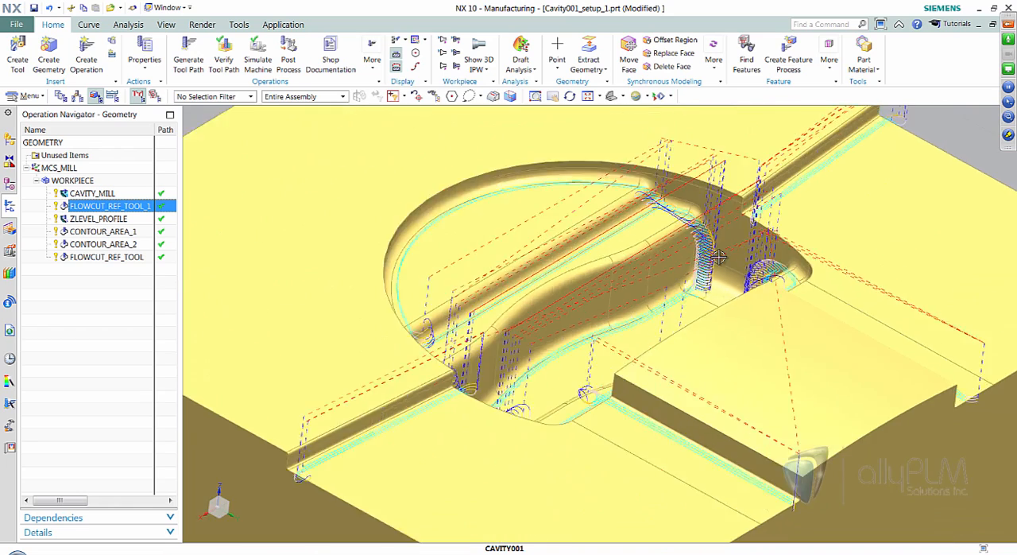
- Set corner smoothing to All Passes in the cutting parameters of the FLOWCUT_REF_TOOL_1 operation
double_click(116, 206)
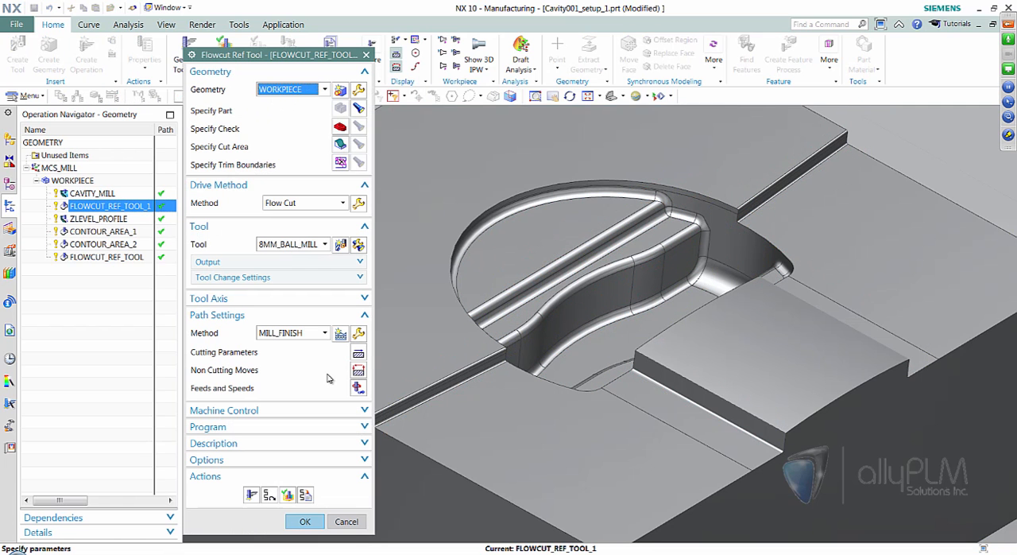
click(359, 353)
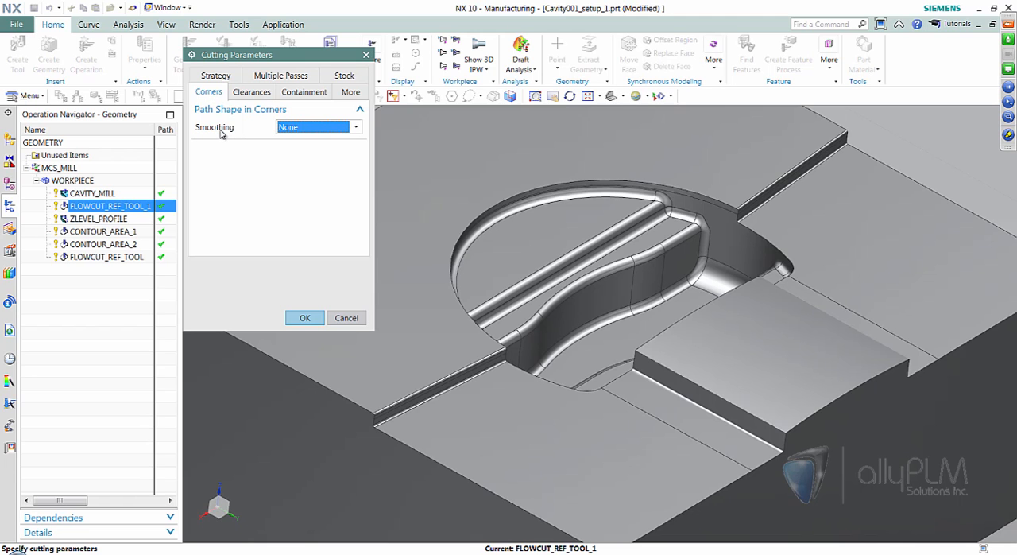
click(356, 128)
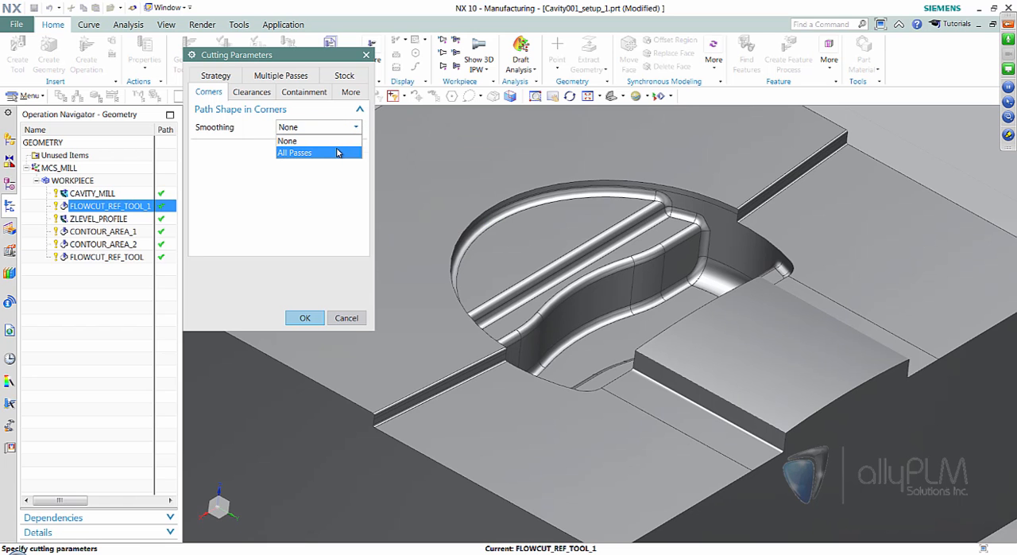
mouse_move(337, 153)
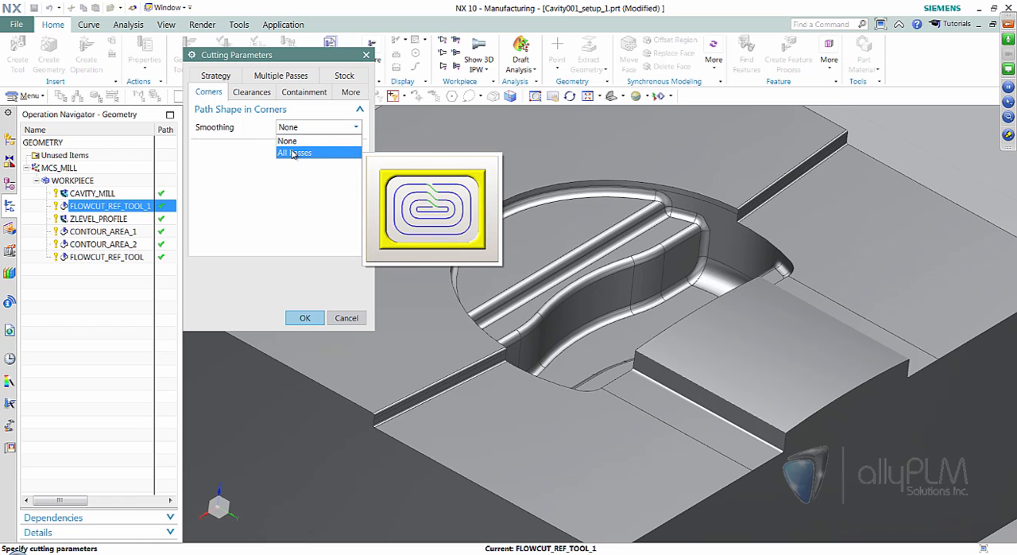
click(293, 154)
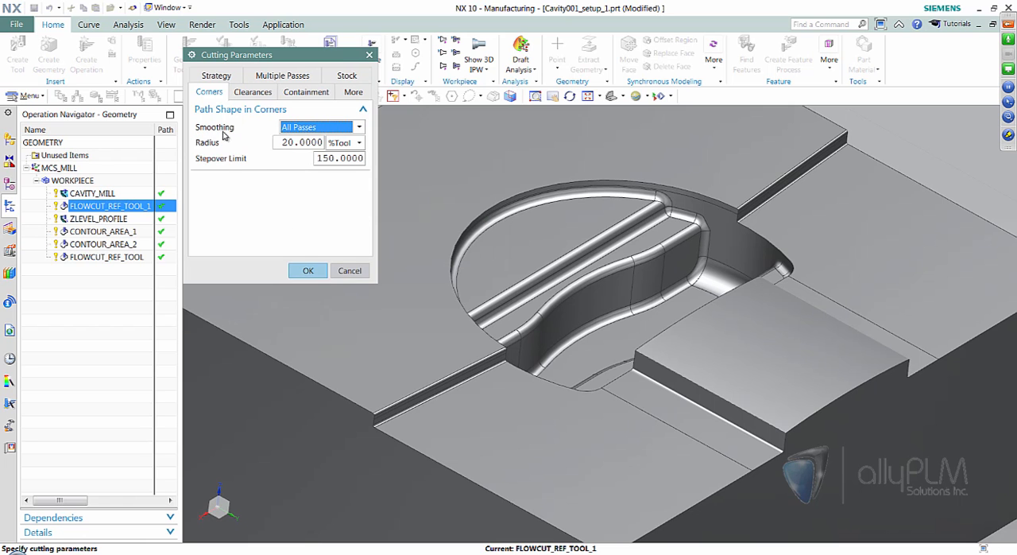
click(307, 269)
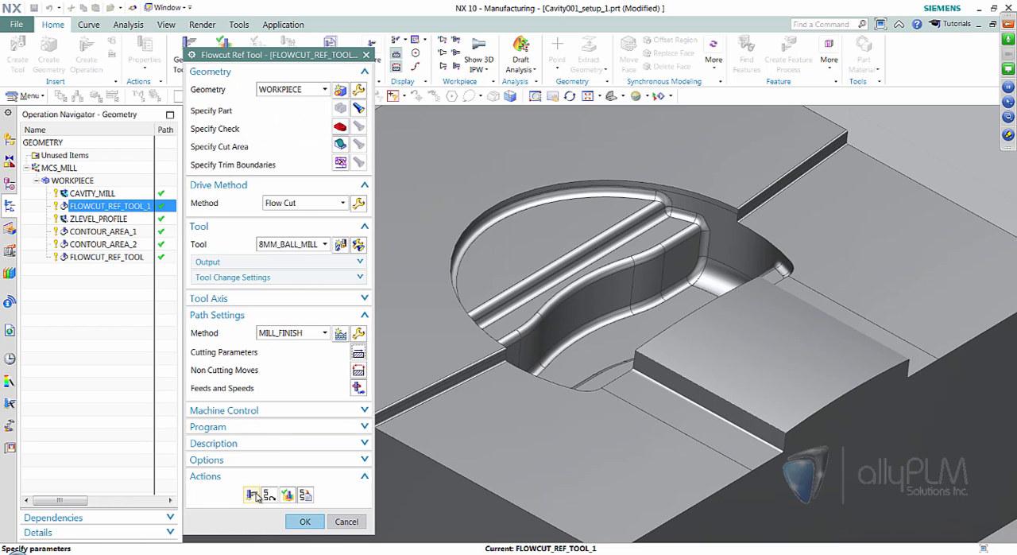
- Regenerate the FLOWCUT_REF_TOOL_1 tool path, inspect its corner passes from both sides of the cavity and accept the operation
click(264, 482)
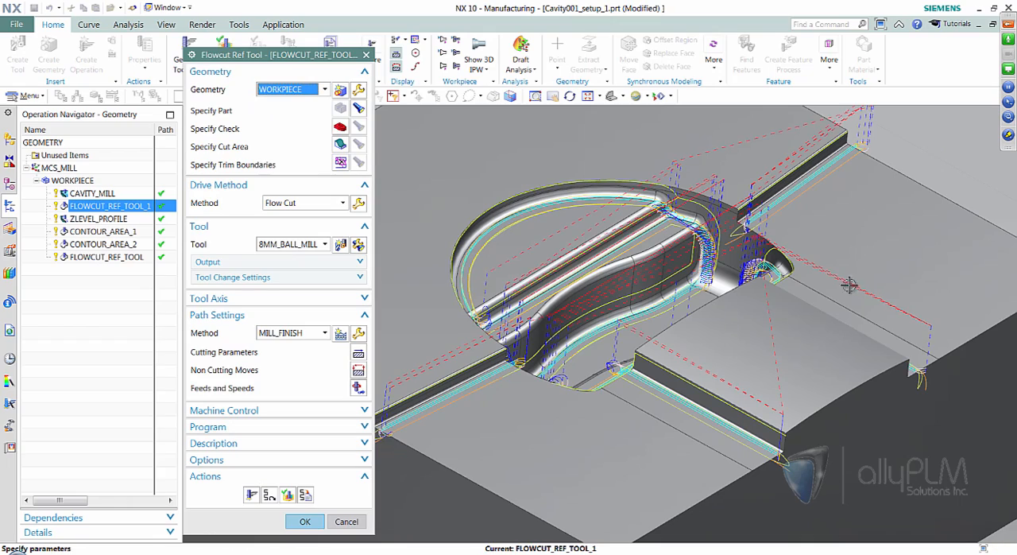
scroll(777, 349, down, 5)
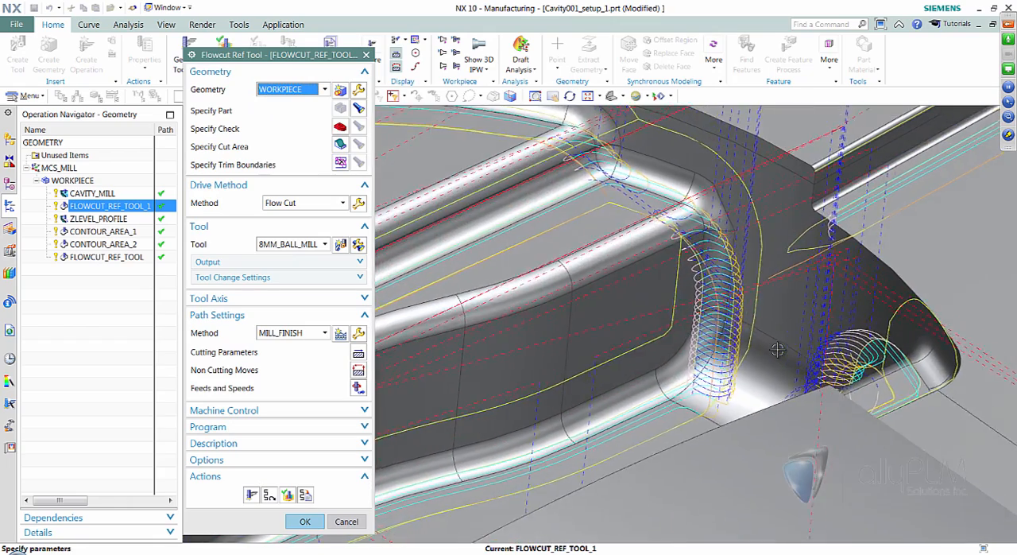
scroll(749, 303, down, 4)
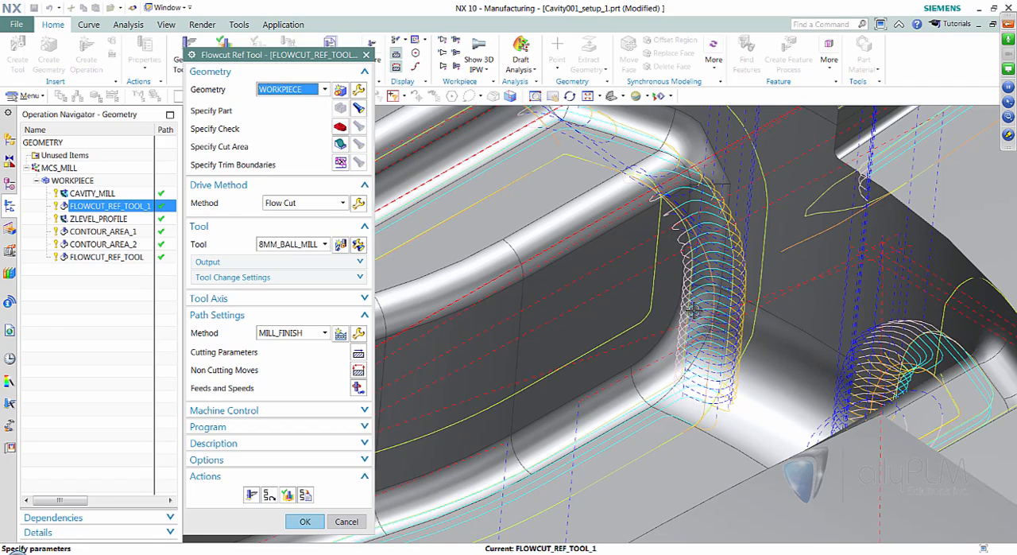
middle_drag(726, 310, 341, 511)
scroll(722, 354, up, 5)
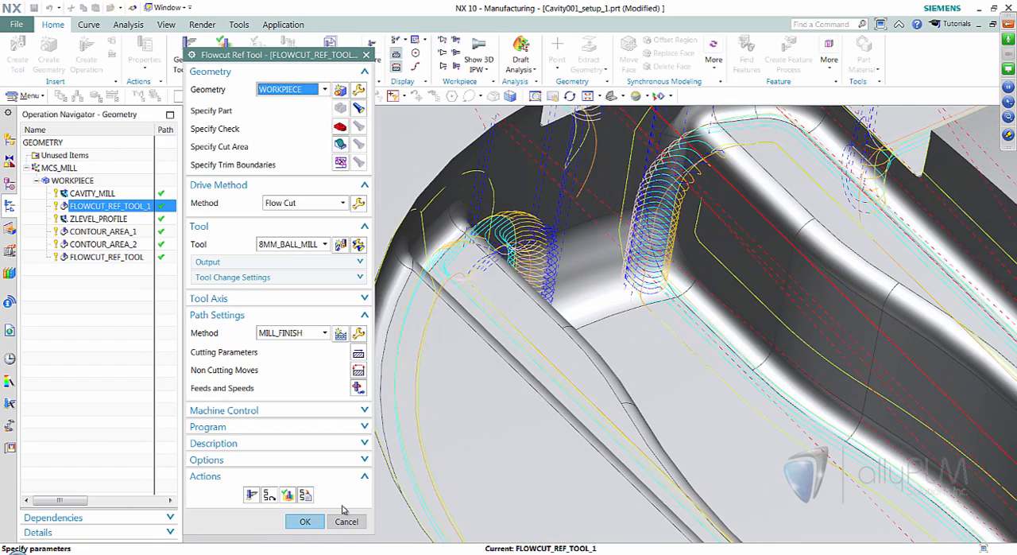
click(303, 522)
click(84, 341)
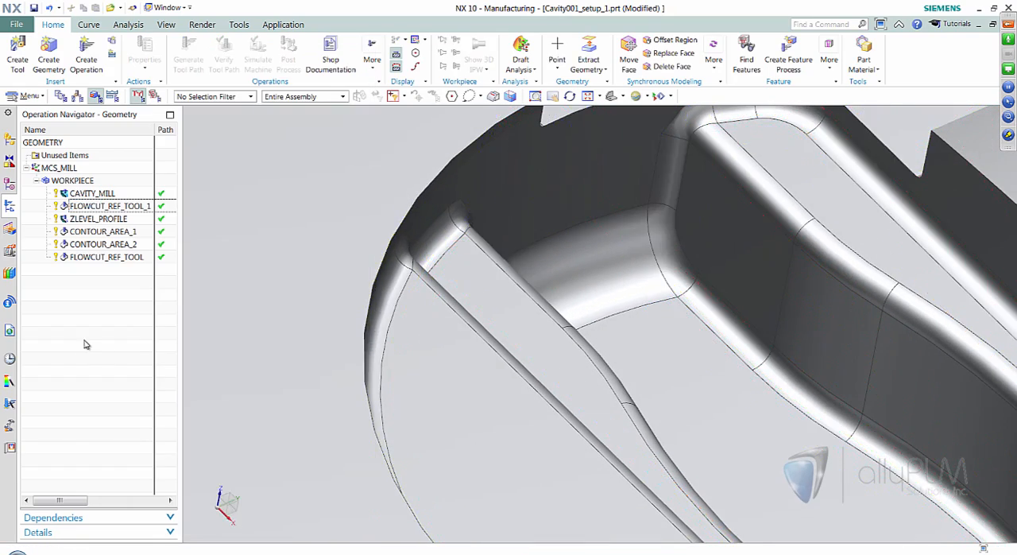
- Switch to the PowerPoint slide show for the next topic
key(alt+Tab)
click(576, 410)
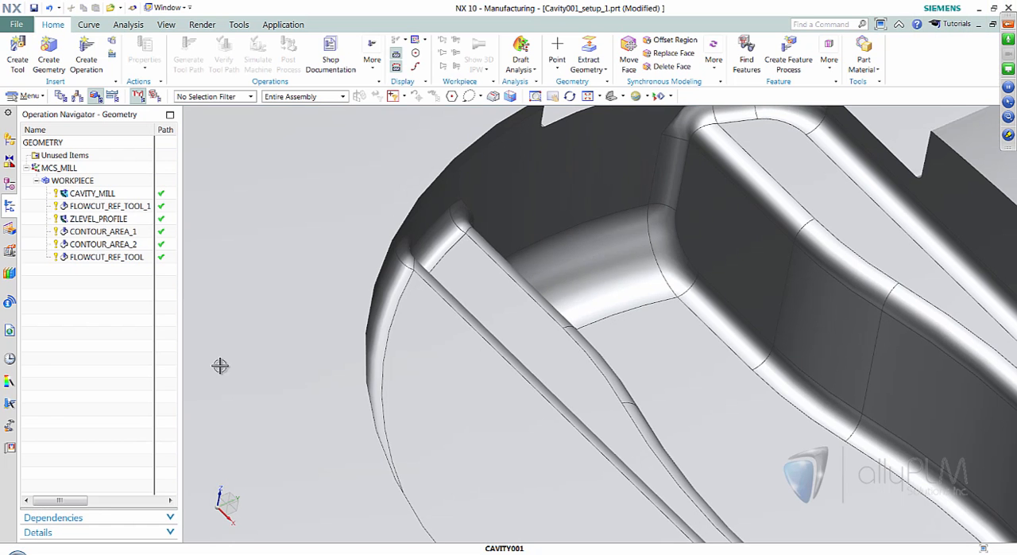
- Set the output cut order to User defined in the Flow Cut drive method of the FLOWCUT_REF_TOOL operation
middle_drag(221, 363, 477, 397)
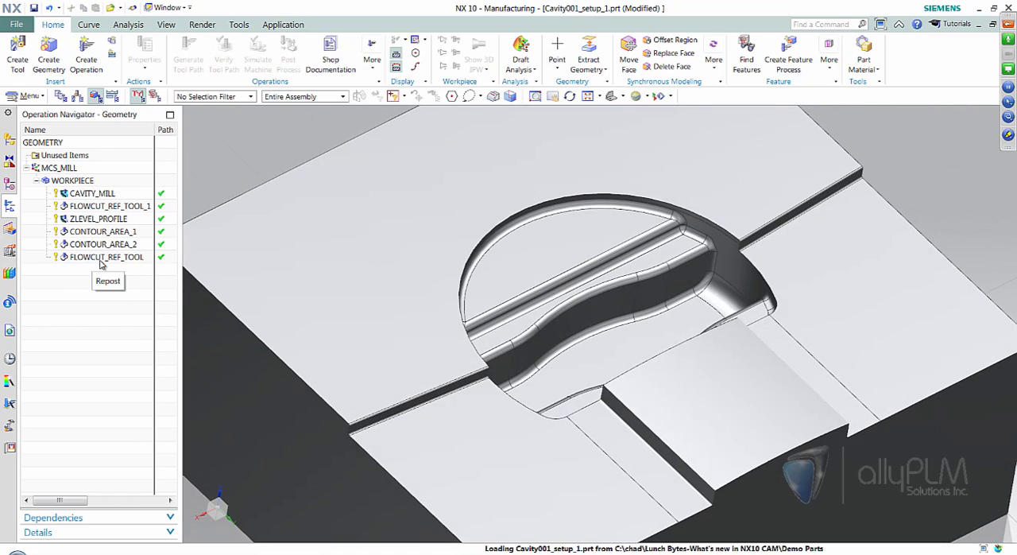
click(101, 260)
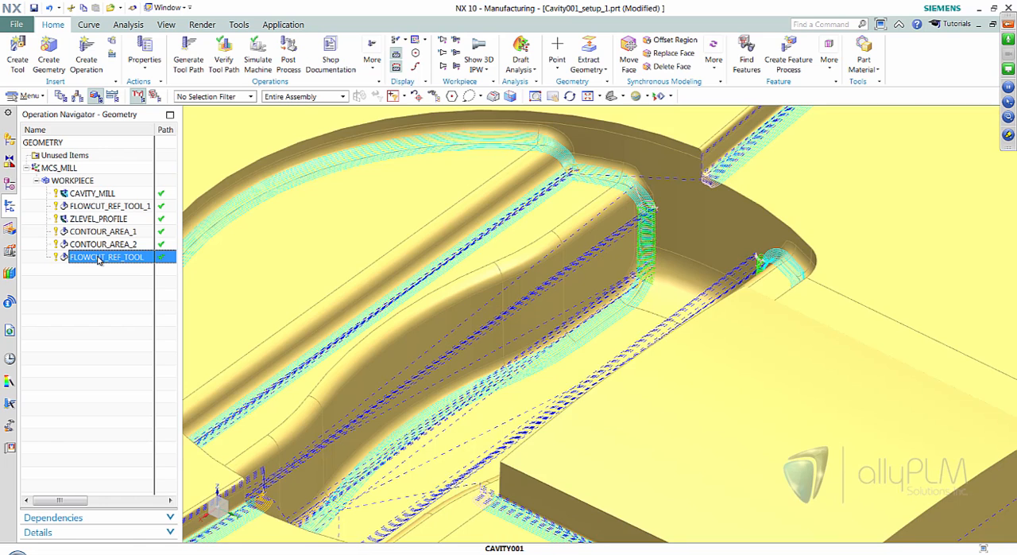
double_click(128, 256)
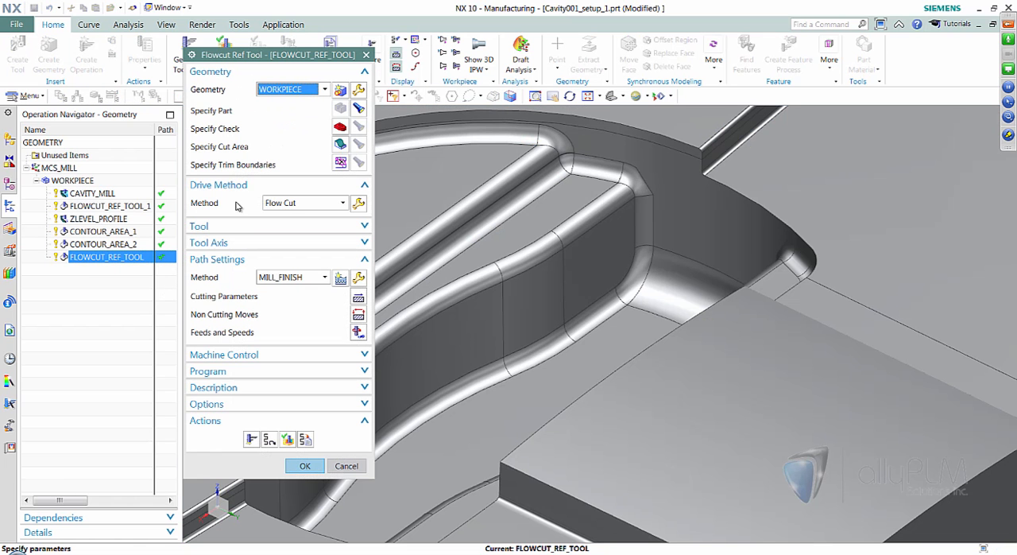
click(360, 206)
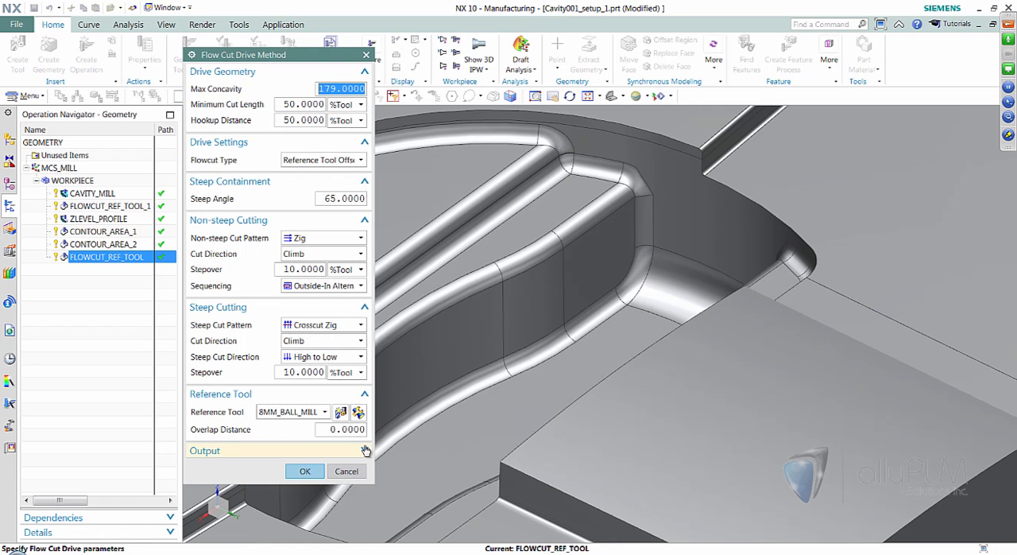
click(365, 451)
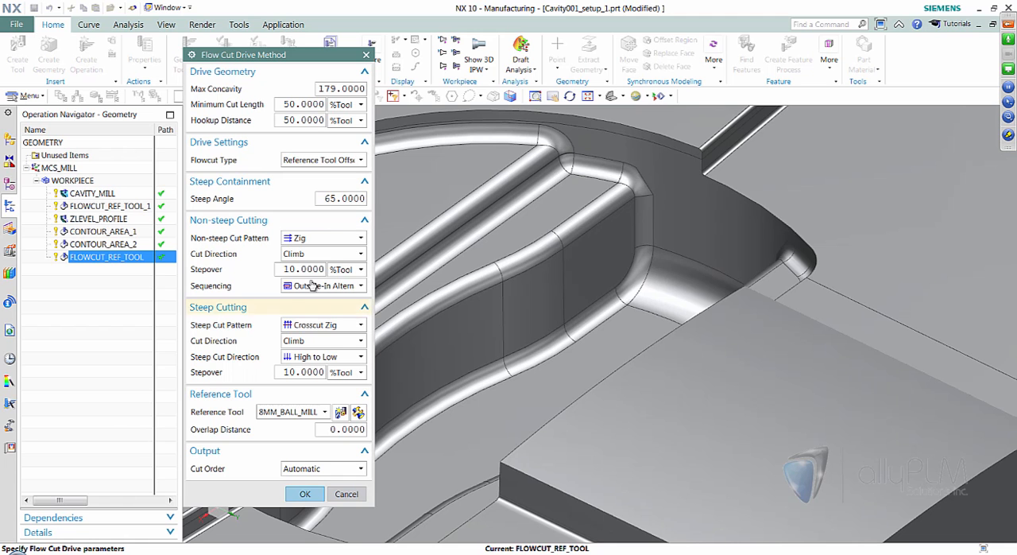
click(317, 469)
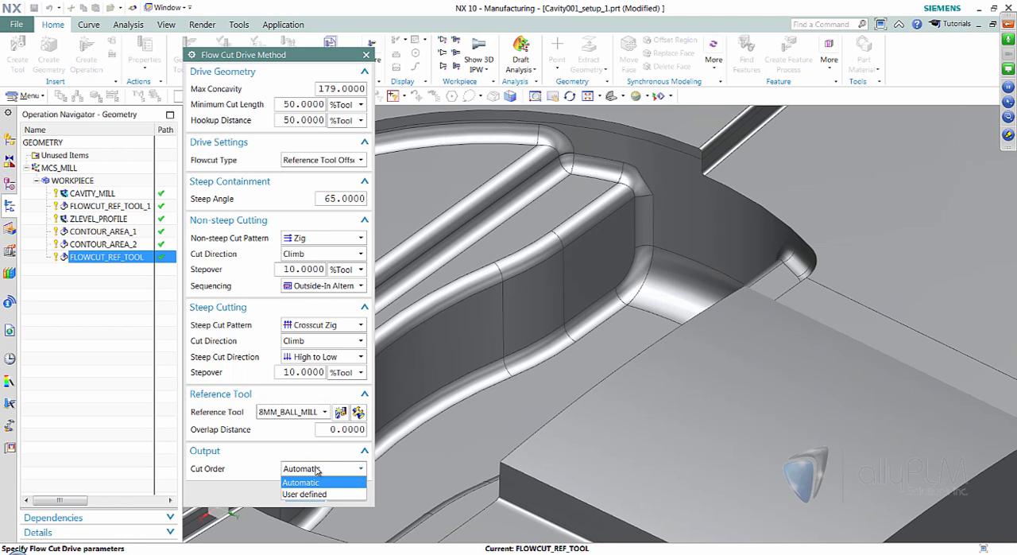
click(308, 493)
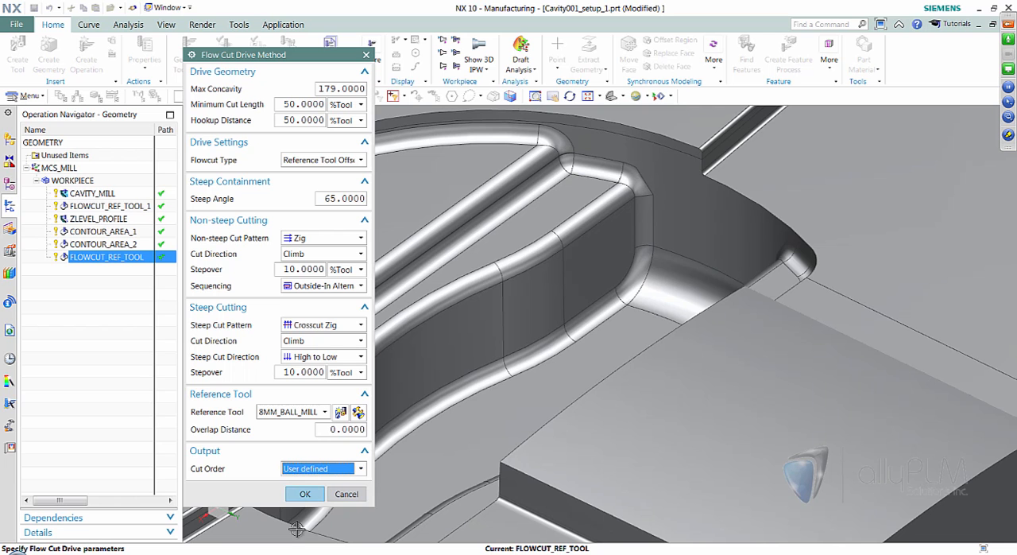
click(305, 494)
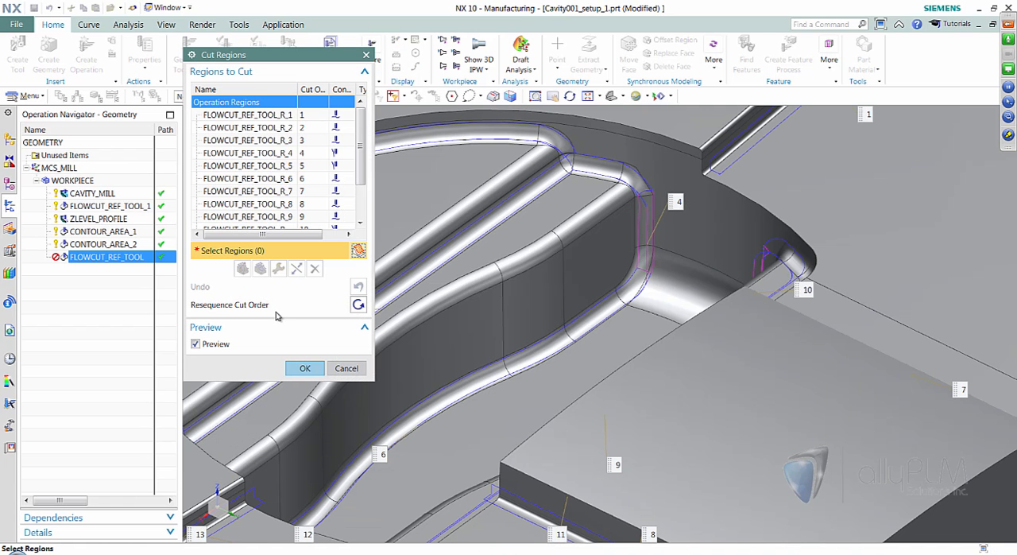
- Enlarge the Cut Regions dialog and highlight the first two regions, FLOWCUT_REF_TOOL_R_1 and R_2, to examine where they lie on the part
drag(374, 198, 450, 204)
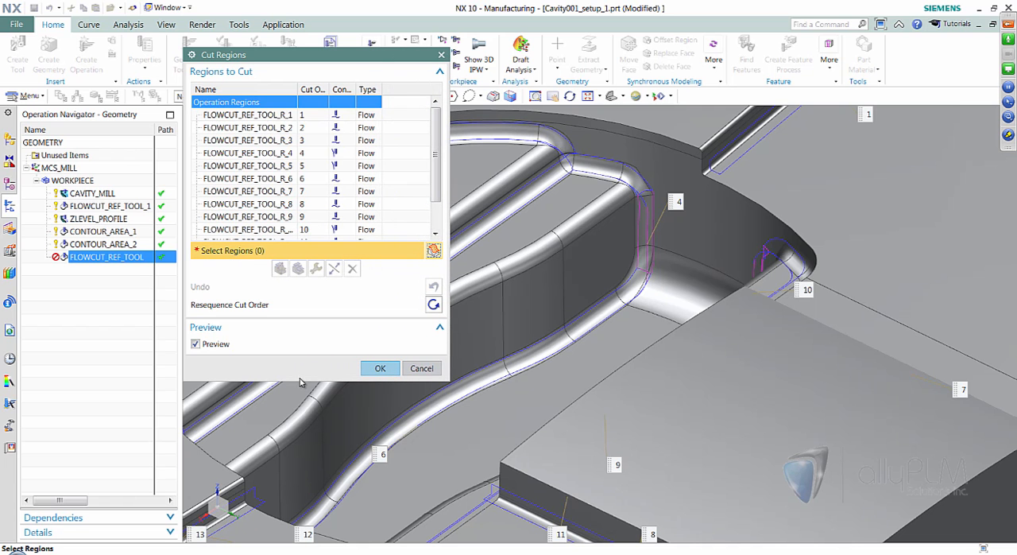
drag(303, 382, 289, 468)
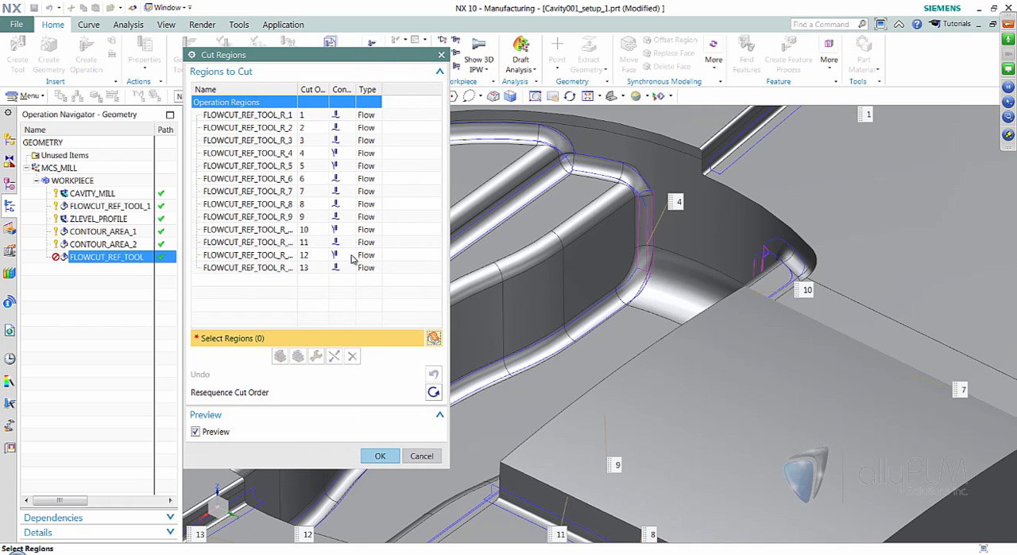
click(264, 117)
scroll(645, 260, up, 1)
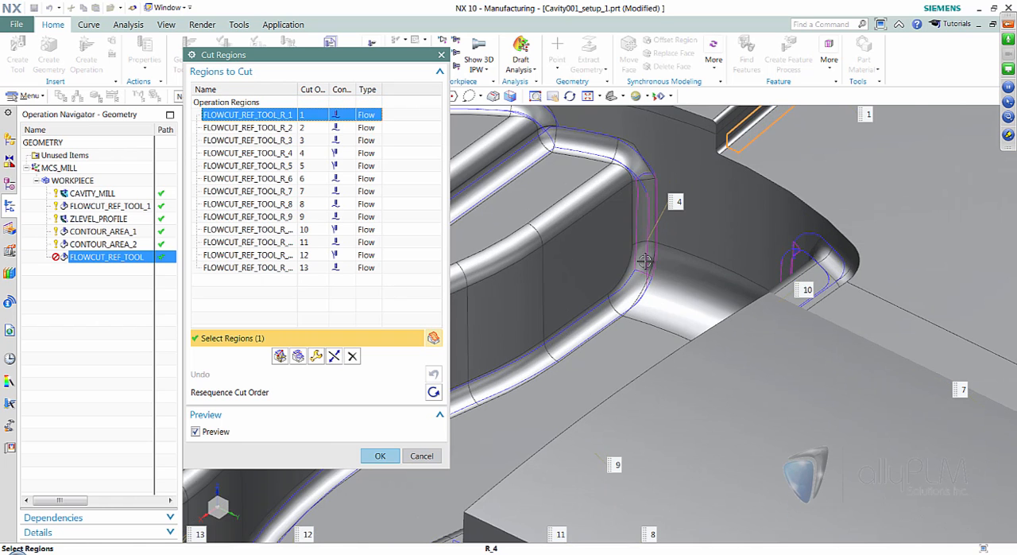
scroll(644, 261, down, 2)
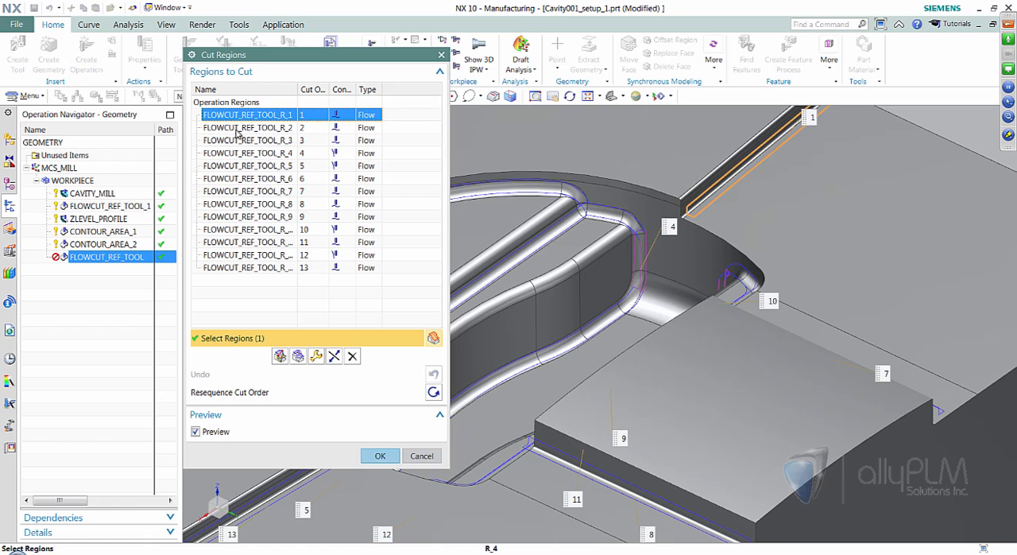
click(237, 129)
middle_drag(640, 227, 887, 246)
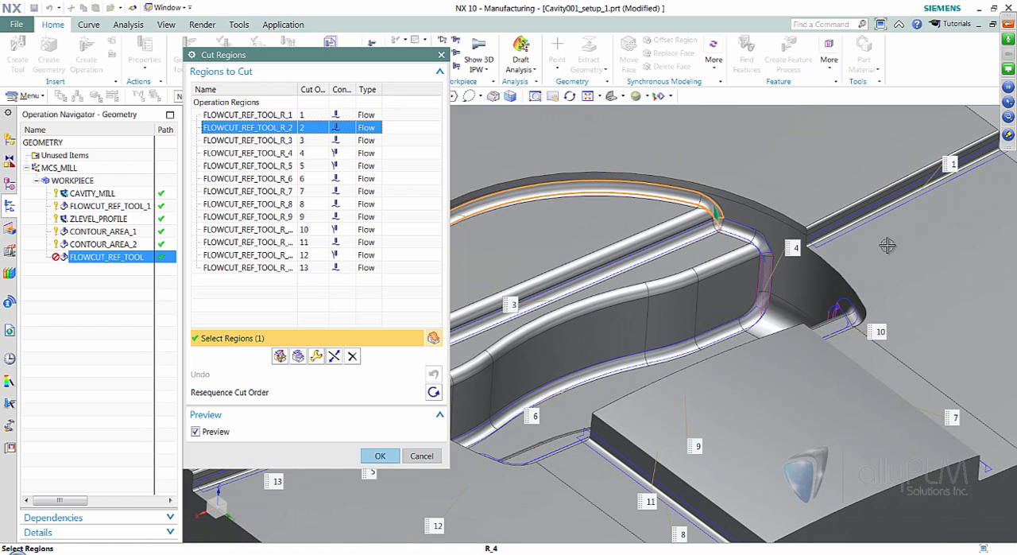
click(818, 225)
middle_drag(819, 226, 820, 259)
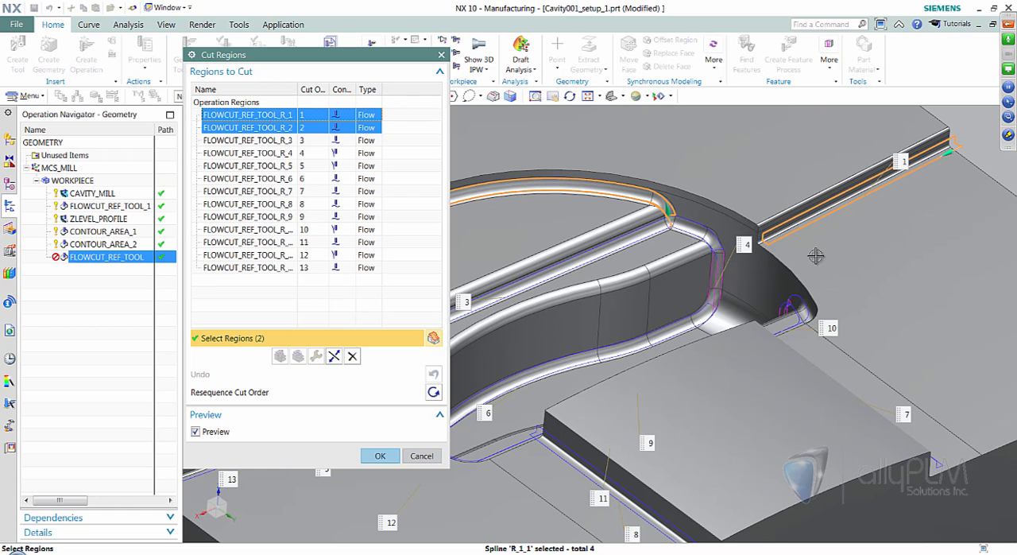
click(266, 130)
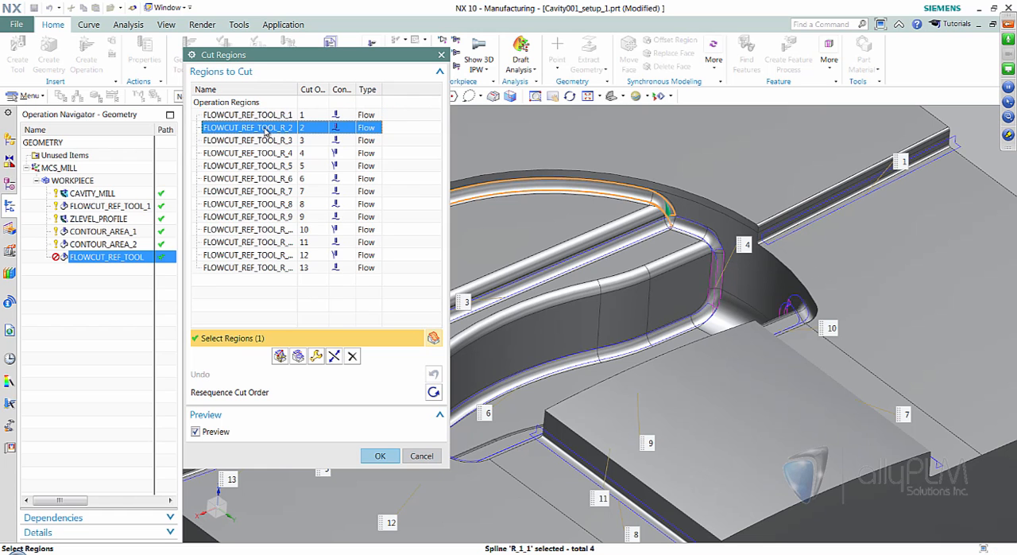
click(264, 130)
- Delete the two cut regions that run along the straight grooves on opposite sides of the cavity
click(282, 116)
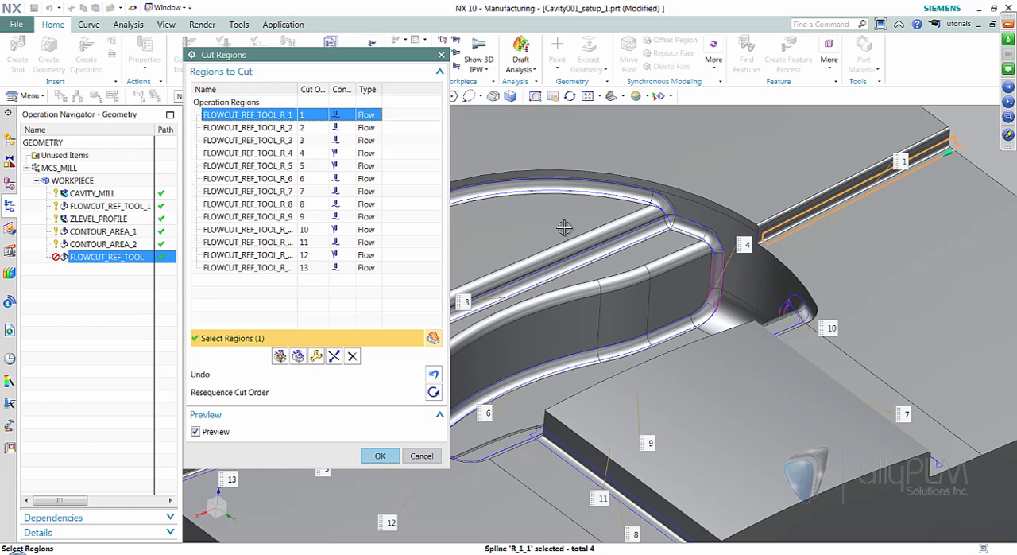
middle_drag(917, 193, 805, 201)
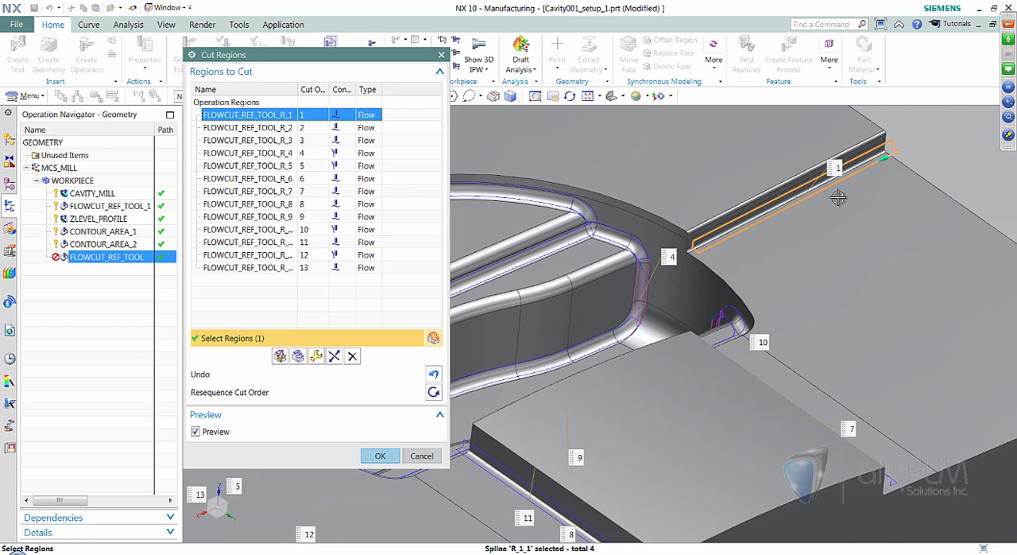
scroll(760, 226, down, 5)
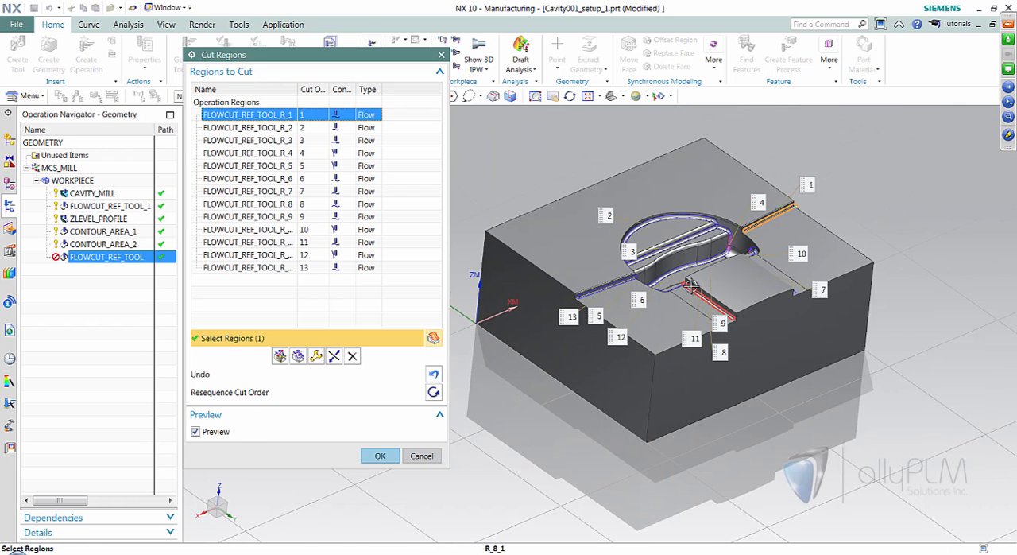
scroll(703, 282, down, 1)
middle_drag(703, 282, 895, 218)
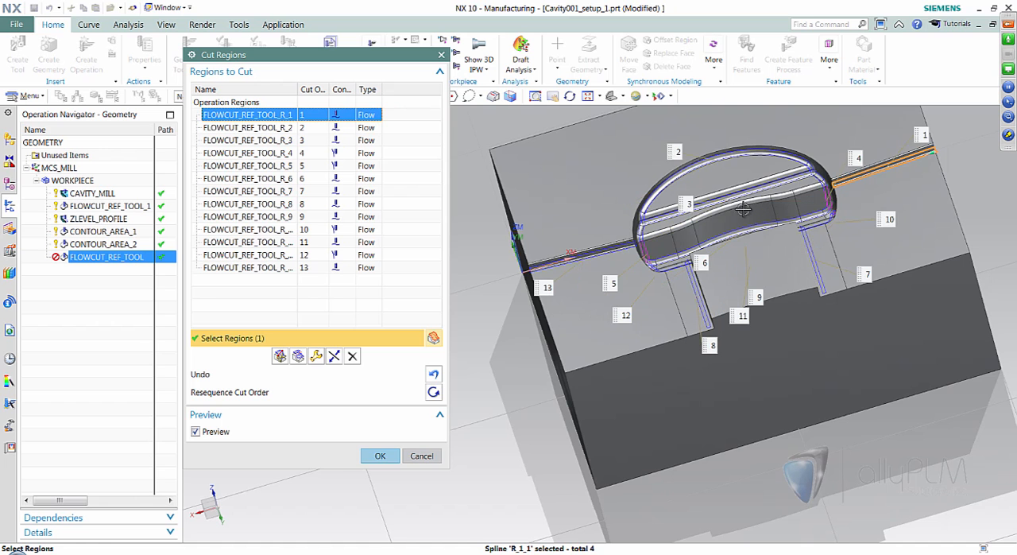
middle_drag(595, 259, 552, 273)
click(354, 356)
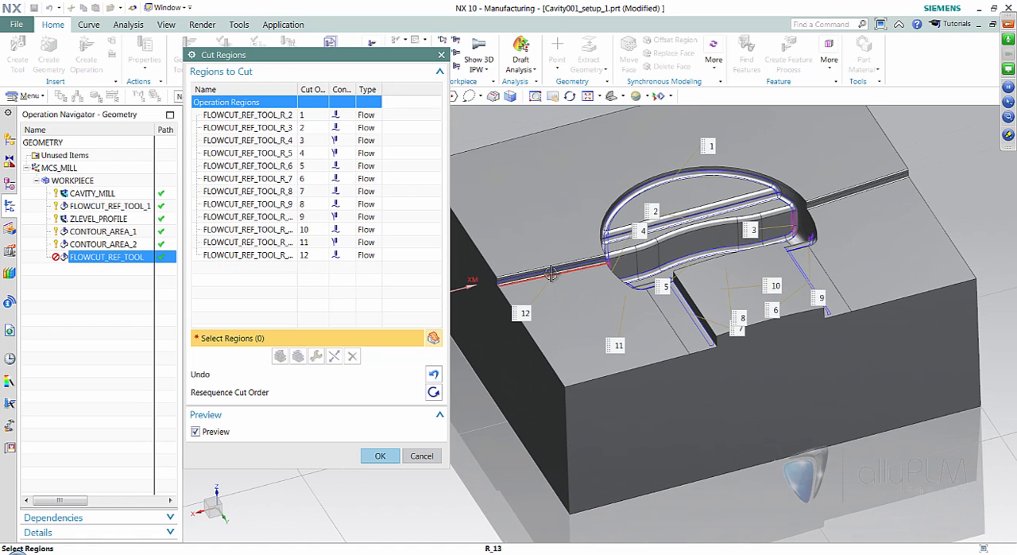
click(570, 263)
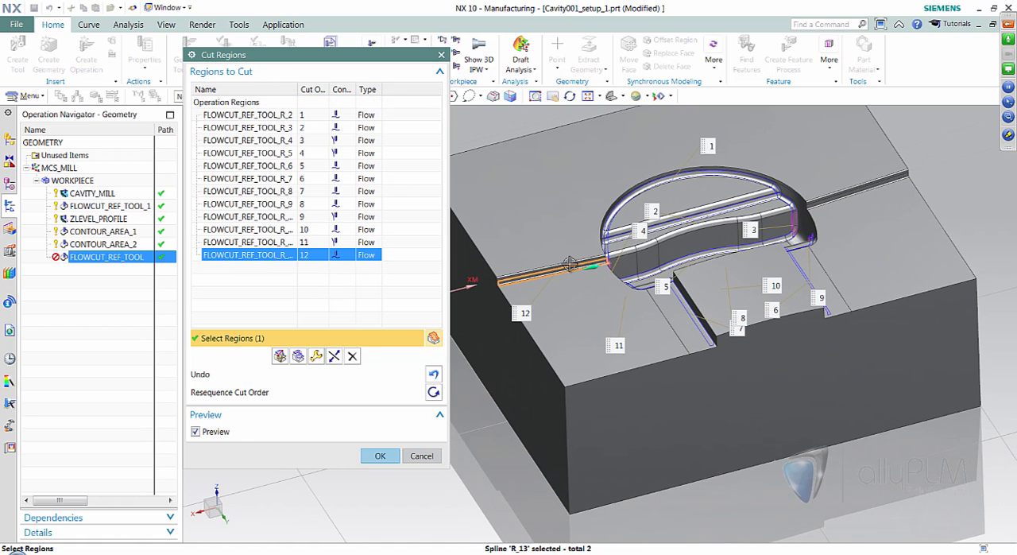
click(352, 356)
- Try to merge the steep region in the cavity's vertical corner with the adjoining region along the long upper fillet
middle_drag(870, 327, 599, 327)
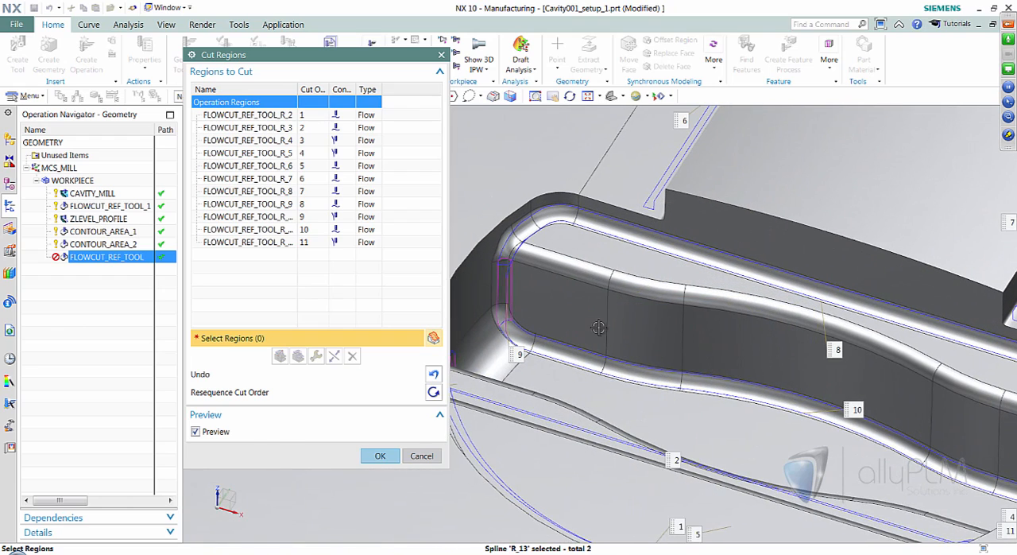
click(513, 293)
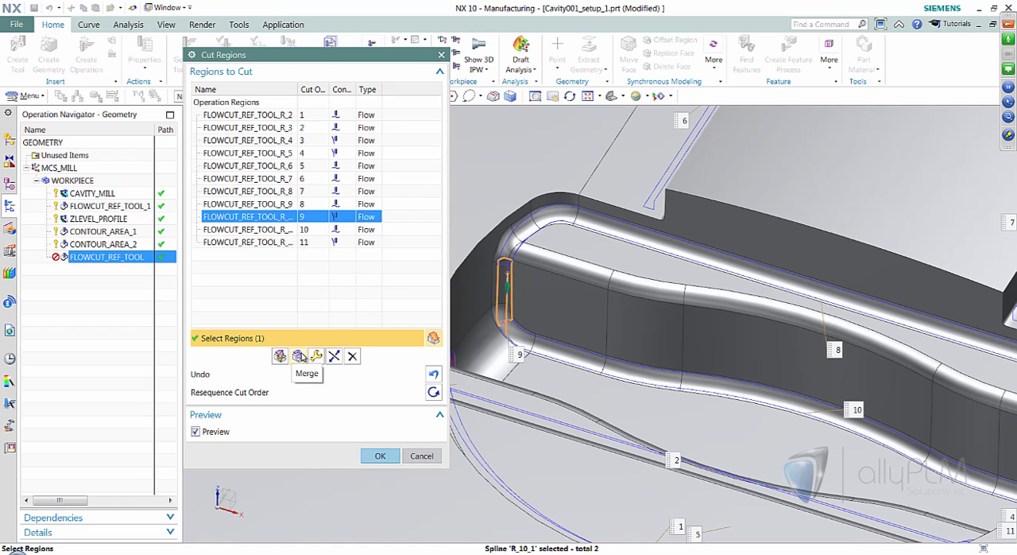
click(300, 357)
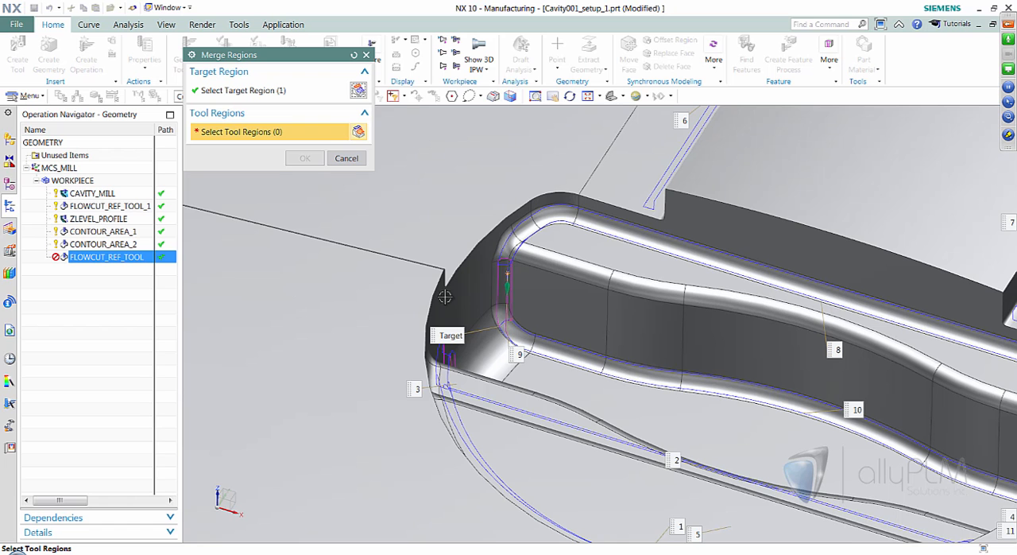
click(508, 266)
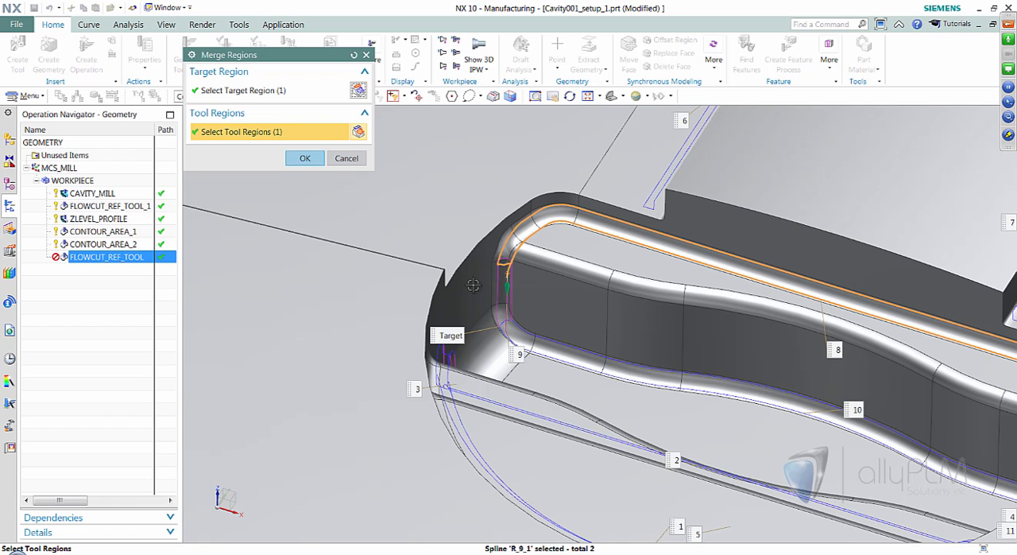
click(304, 158)
- Review the containment of the steep FLOWCUT_REF_TOOL_R_4 region and accept the FLOWCUT_REF_TOOL operation with its regenerated tool path
middle_drag(449, 243, 761, 320)
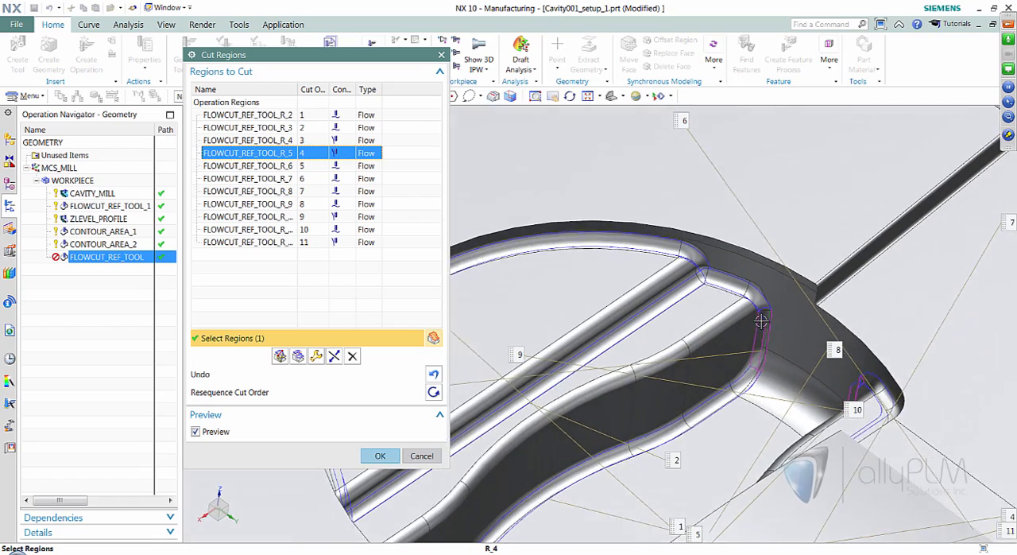
scroll(761, 320, up, 3)
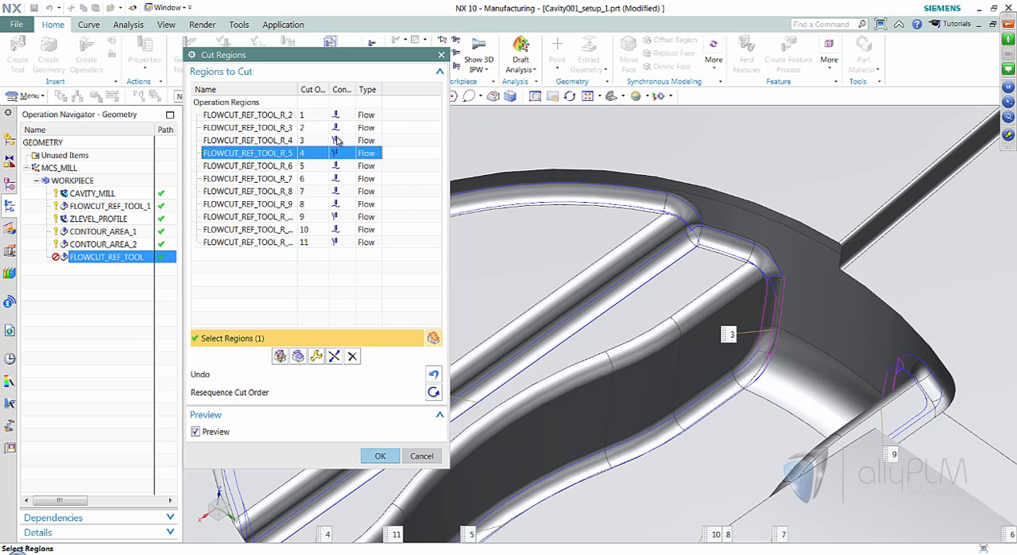
right_click(334, 141)
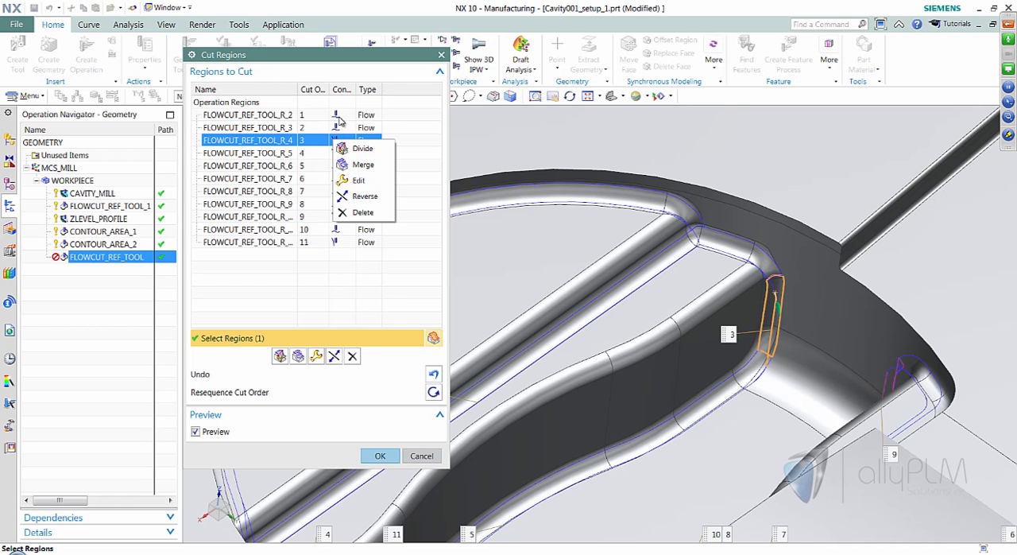
drag(354, 90, 392, 92)
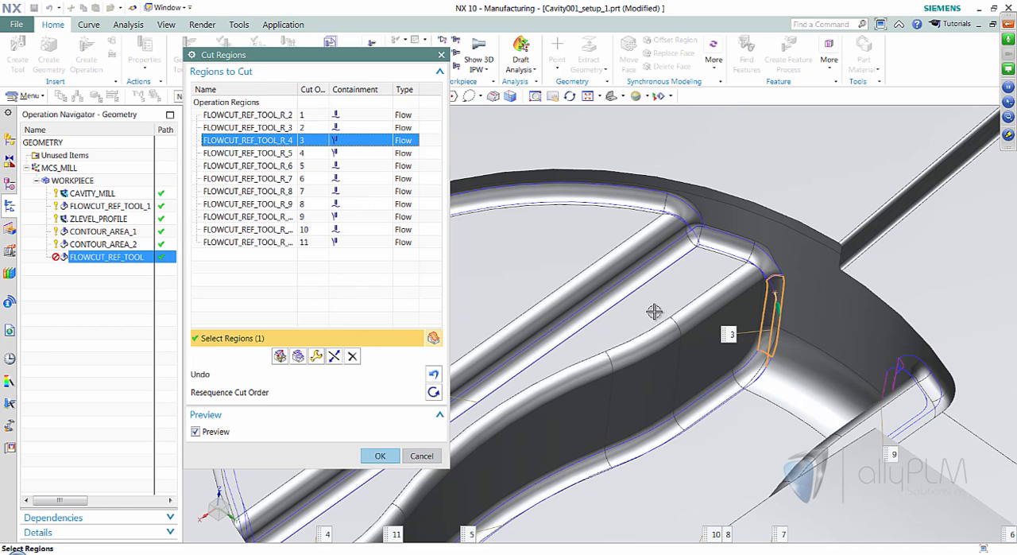
scroll(663, 284, up, 1)
scroll(588, 221, down, 4)
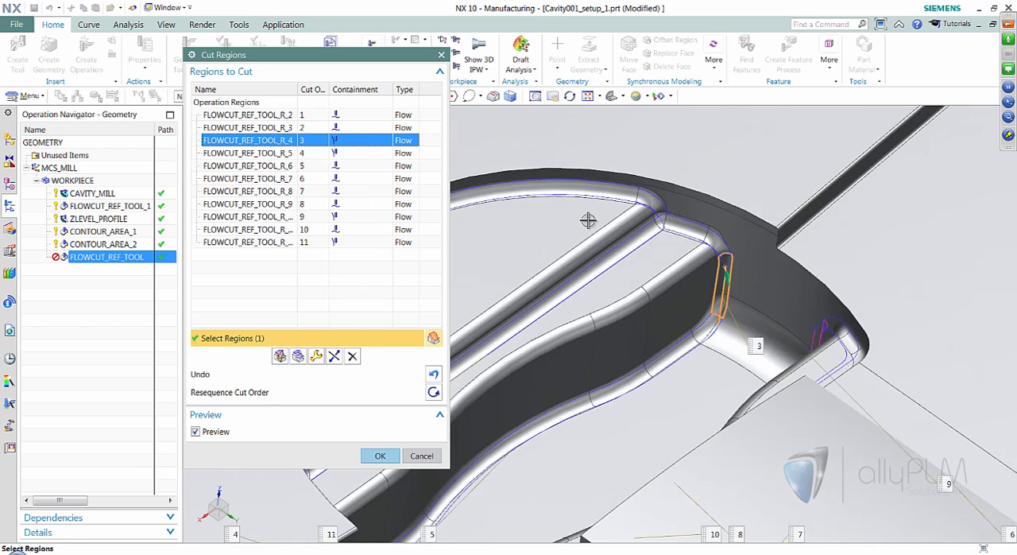
click(304, 466)
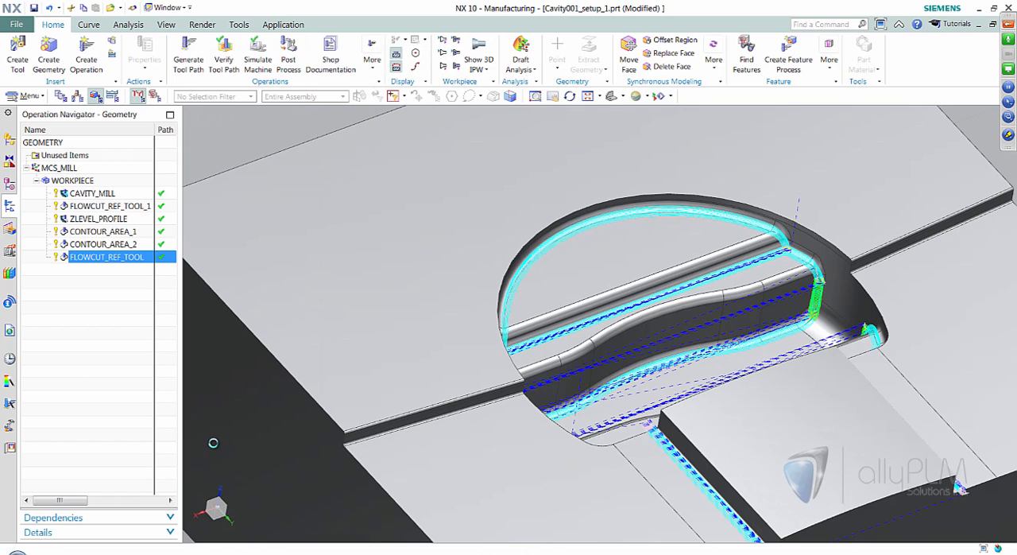
click(43, 319)
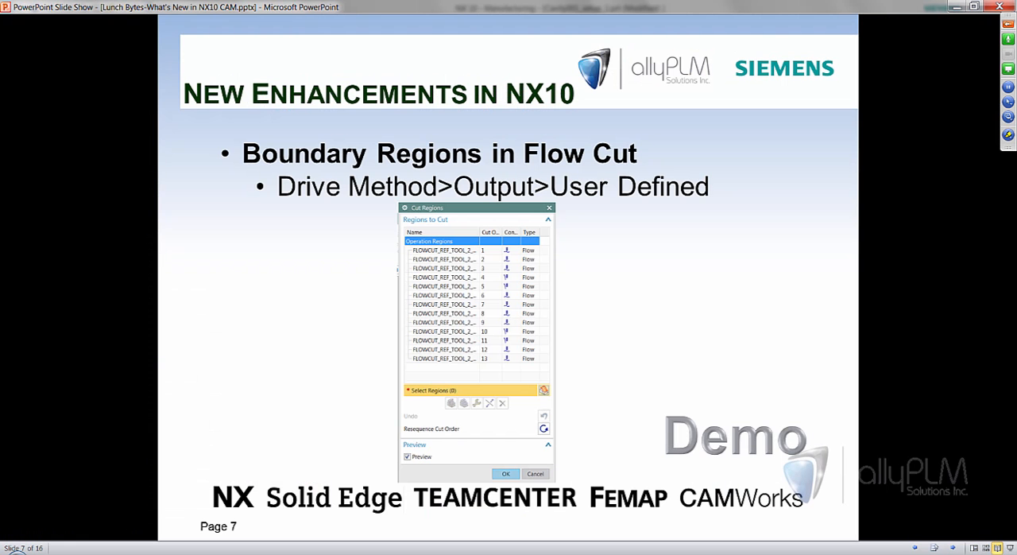
- Advance the PowerPoint slide show to the Display Options slide and return to NX
click(496, 504)
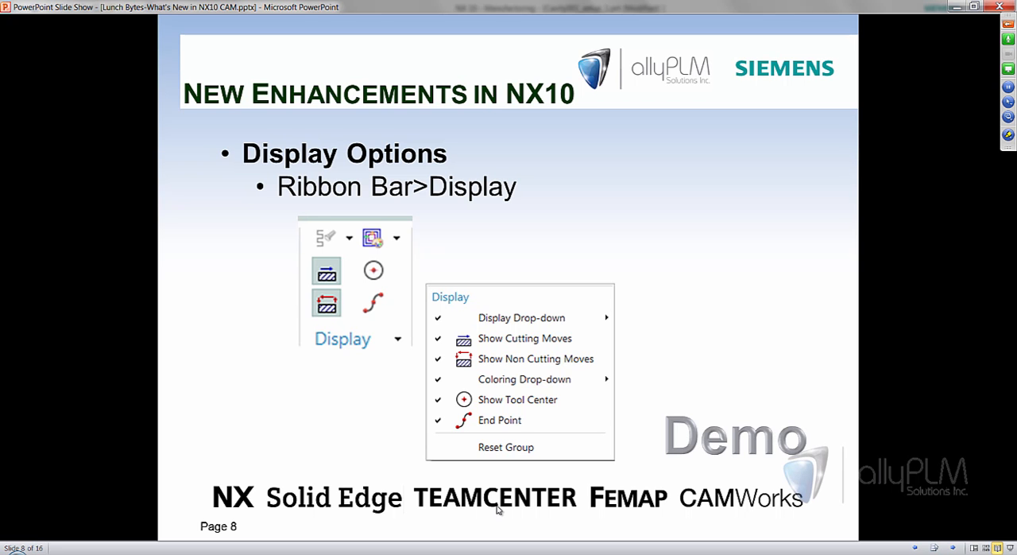
click(961, 6)
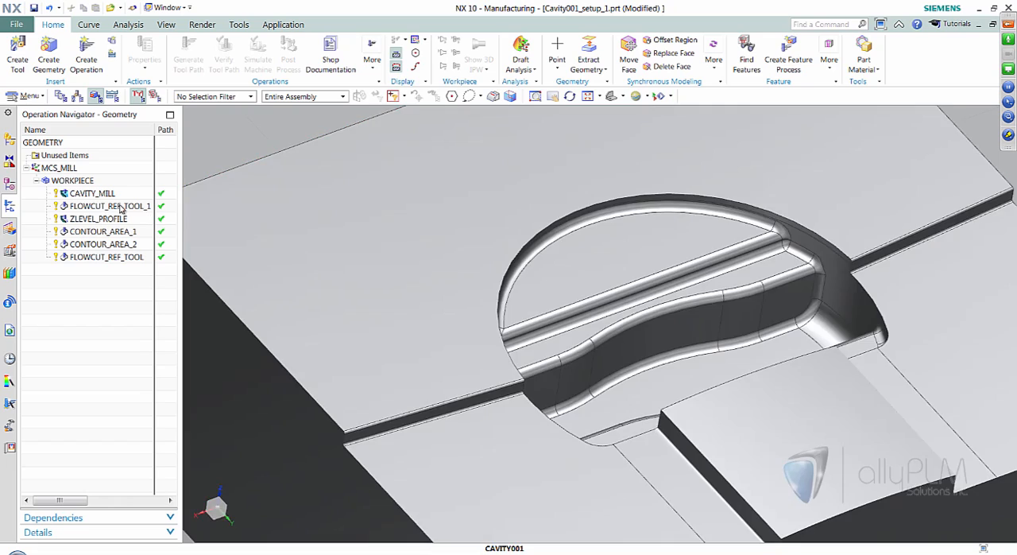
- Display the FLOWCUT_REF_TOOL_1 tool path, hide its non-cutting moves and examine the cutting passes in the cavity's corners
click(120, 205)
mouse_move(890, 374)
middle_down()
mouse_move(936, 418)
mouse_move(909, 427)
mouse_move(826, 386)
mouse_move(969, 243)
mouse_move(948, 152)
mouse_move(911, 156)
mouse_move(915, 147)
middle_up()
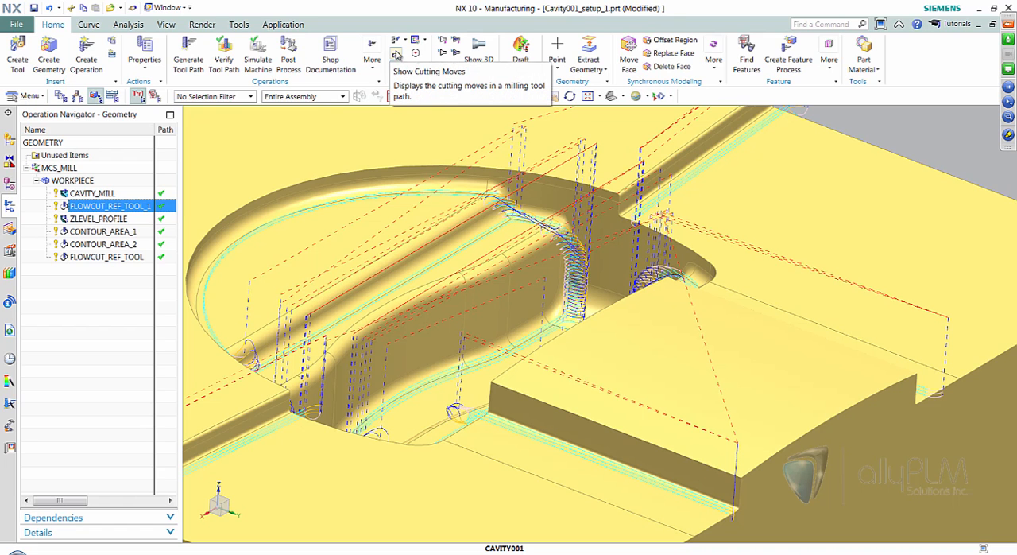
click(398, 69)
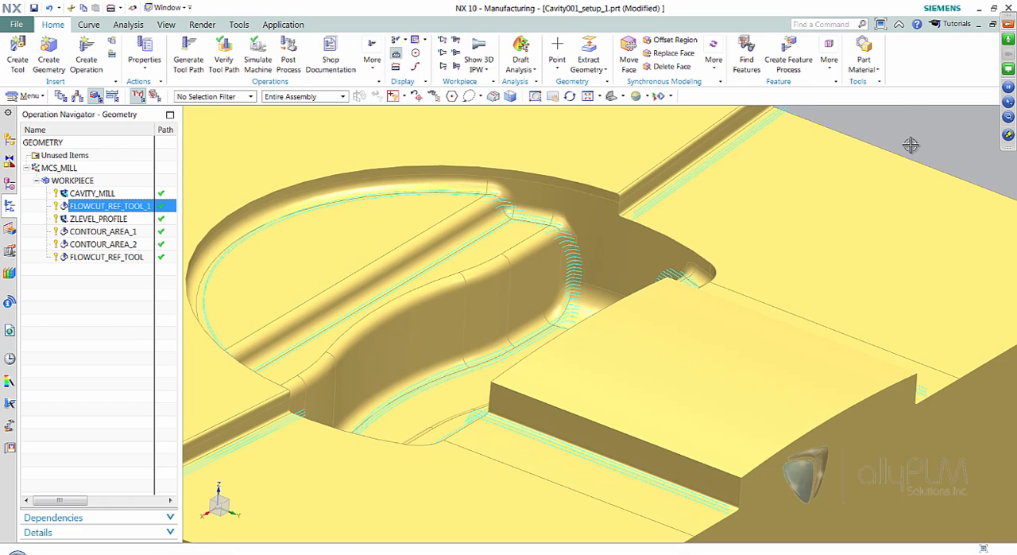
middle_drag(911, 145, 620, 238)
middle_drag(737, 236, 523, 304)
middle_drag(586, 273, 618, 283)
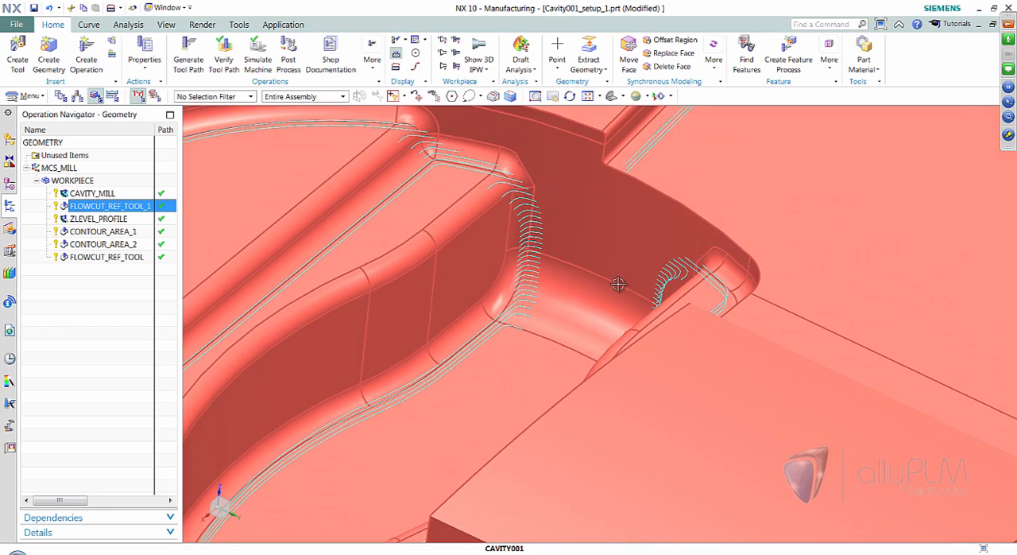
- Toggle the cutting and non-cutting move displays of FLOWCUT_REF_TOOL_1, leave both switched on and clear the operation selection
click(396, 64)
click(396, 68)
middle_drag(562, 308, 581, 224)
click(397, 54)
mouse_move(652, 251)
middle_down()
mouse_move(677, 254)
mouse_move(658, 244)
middle_up()
click(79, 308)
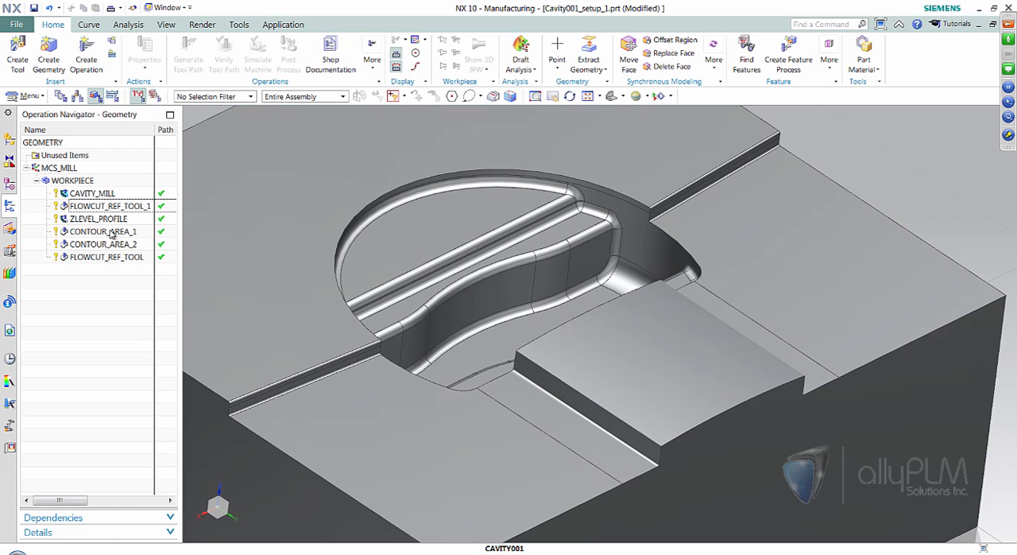
- Display the tool paths of ZLEVEL_PROFILE, CONTOUR_AREA_1 and CONTOUR_AREA_2 together on the cavity part
click(95, 219)
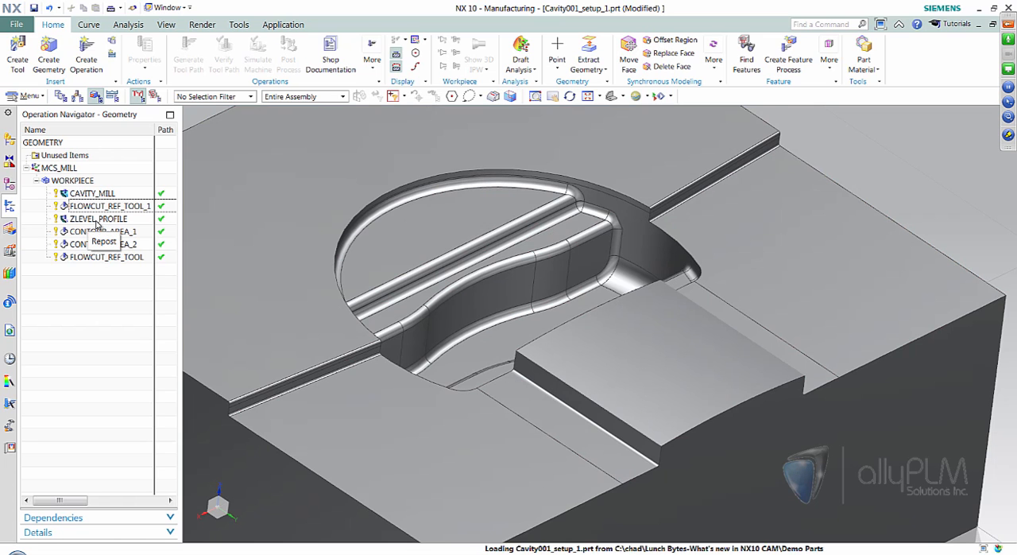
middle_drag(872, 301, 913, 127)
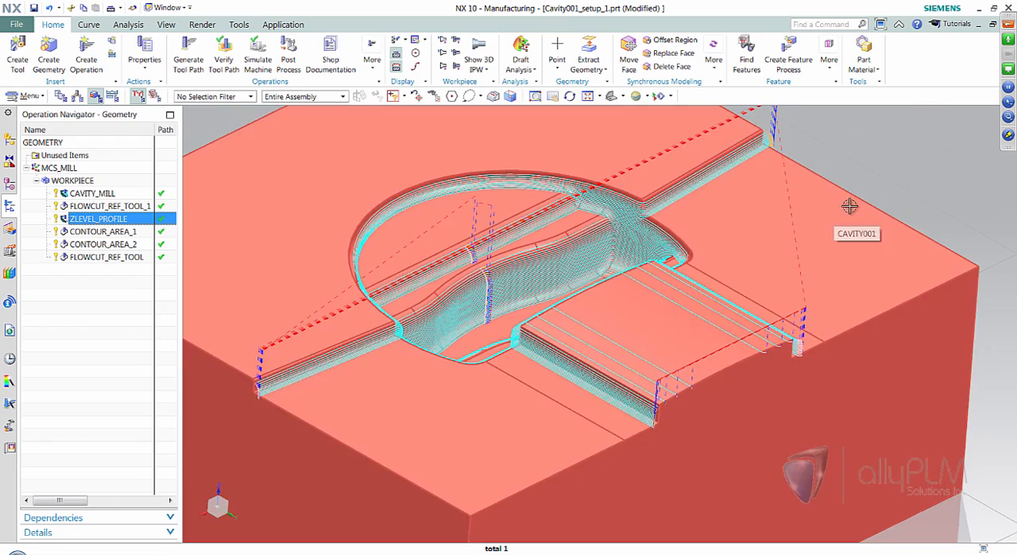
middle_drag(835, 216, 929, 179)
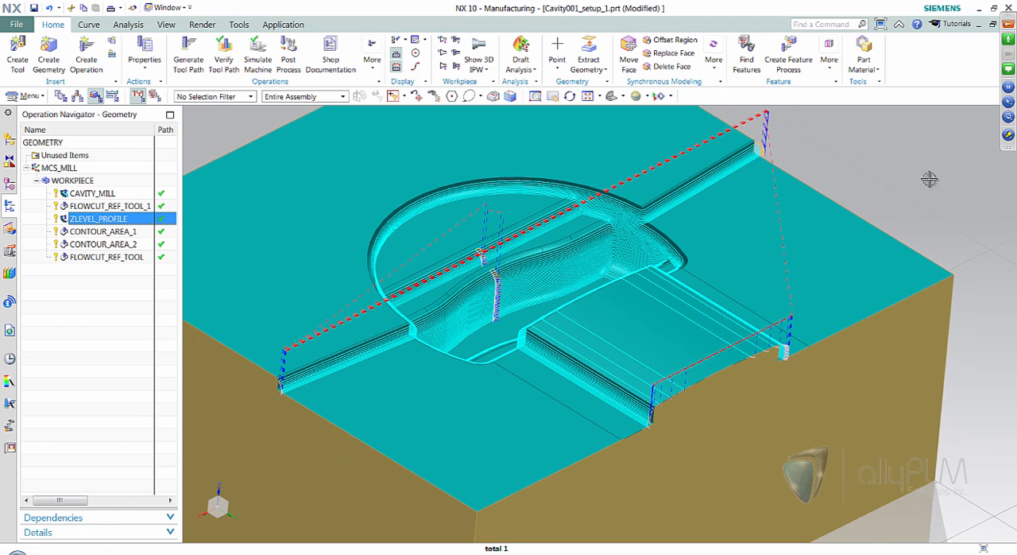
ctrl+click(103, 232)
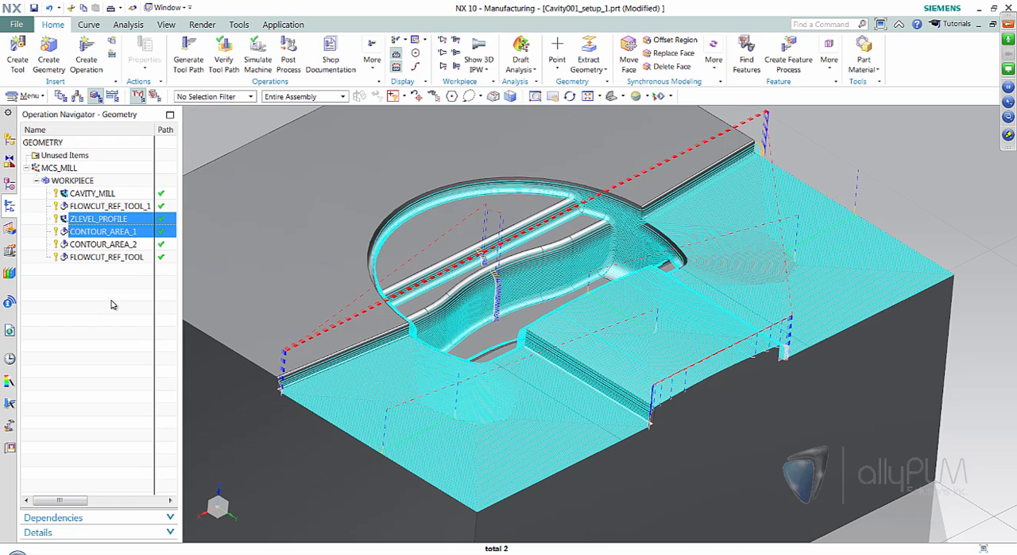
middle_drag(592, 230, 722, 215)
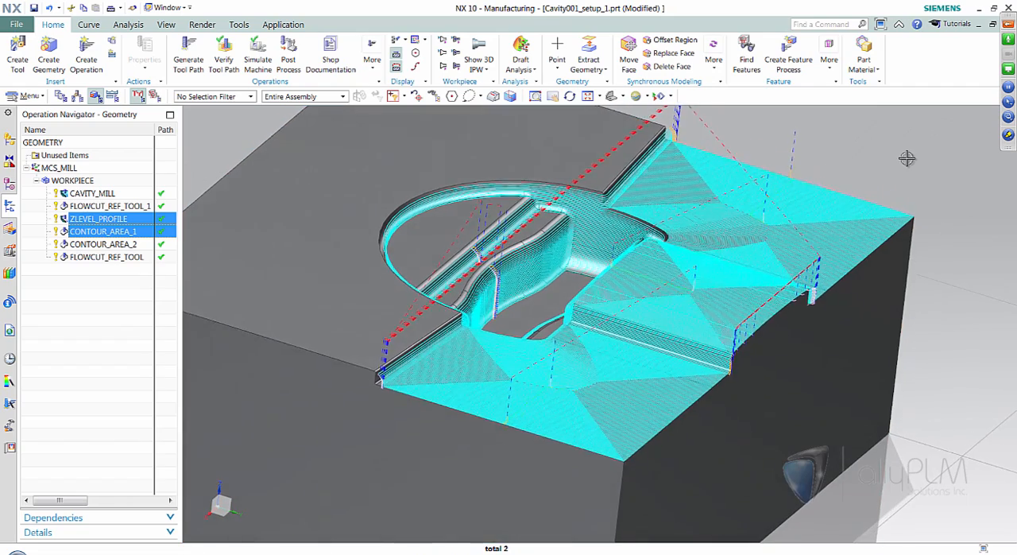
middle_drag(907, 158, 840, 175)
ctrl+click(117, 245)
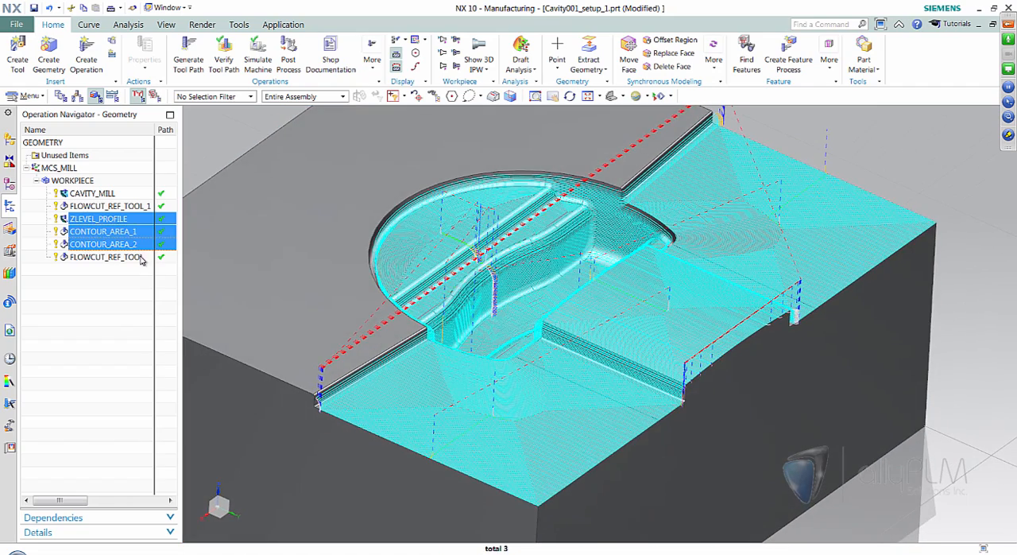
middle_drag(470, 297, 438, 222)
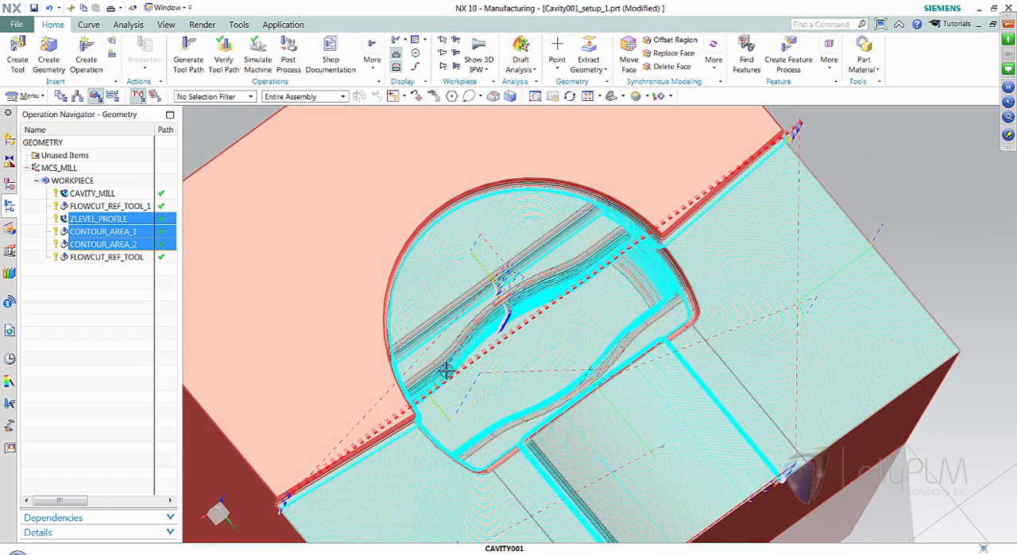
middle_drag(438, 345, 862, 199)
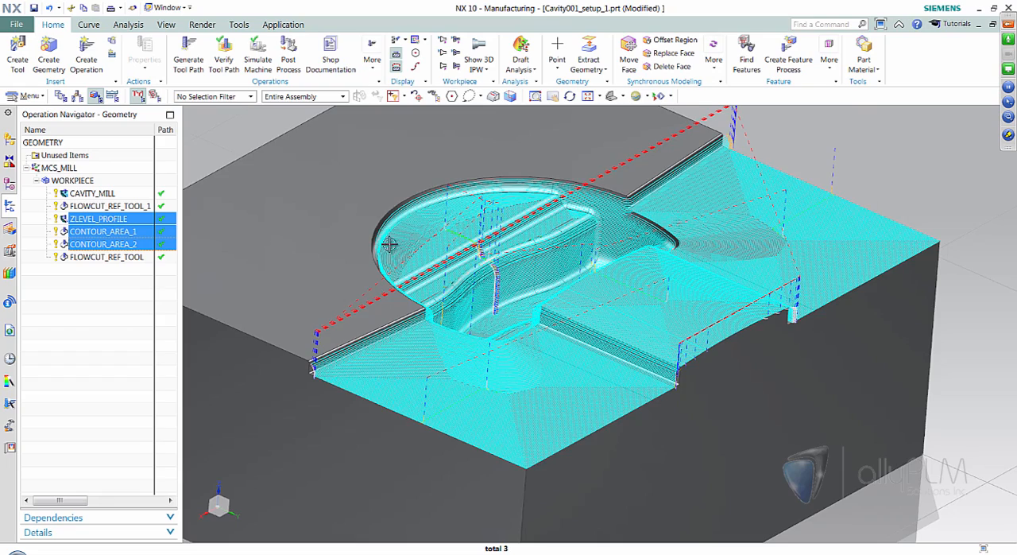
- Color the three displayed tool paths by operation and examine them around the cavity
middle_drag(922, 181, 622, 321)
middle_drag(461, 171, 542, 257)
middle_drag(695, 240, 551, 275)
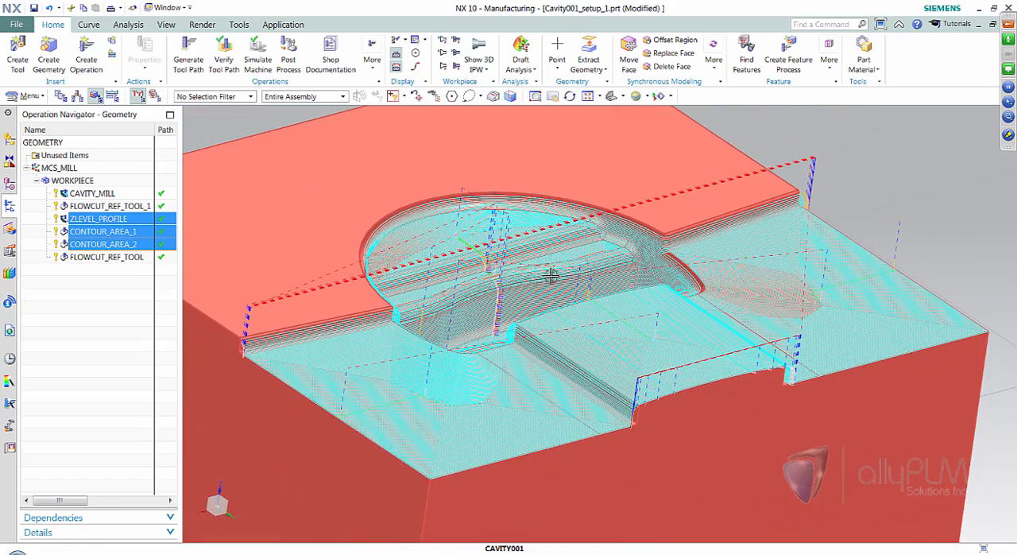
click(430, 96)
click(425, 40)
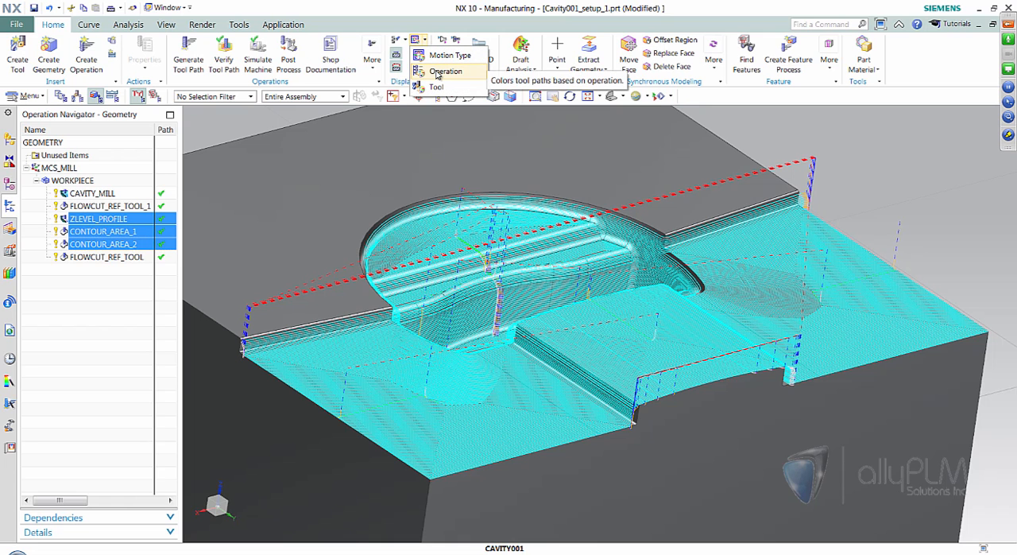
click(443, 71)
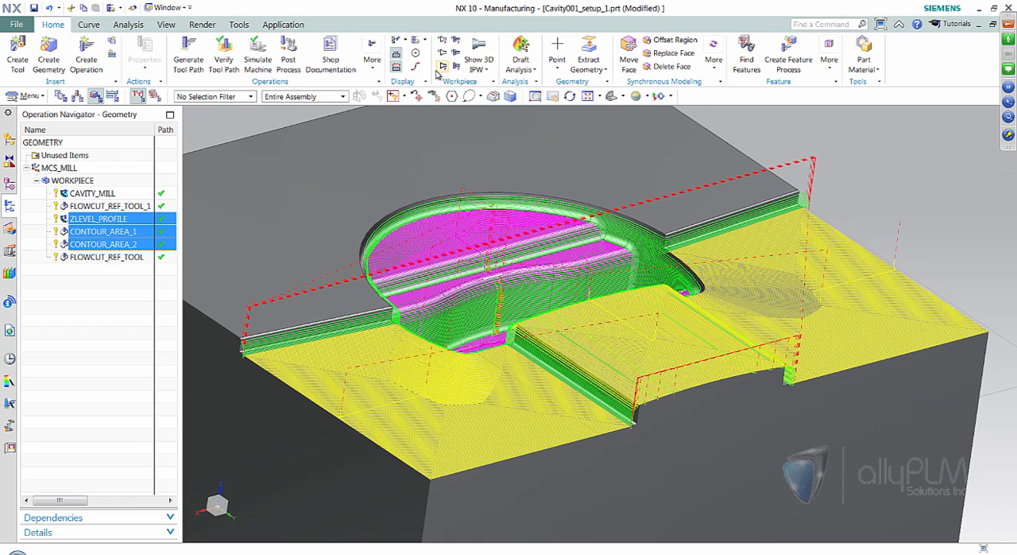
middle_drag(924, 216, 891, 167)
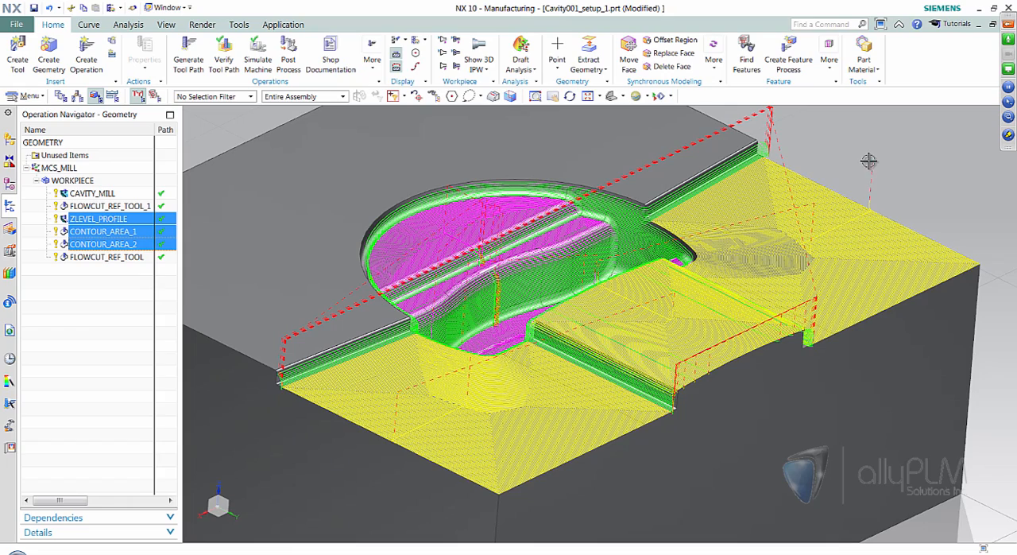
middle_drag(923, 183, 915, 257)
- Check the option for coloring tool paths by tool, keep coloring by operation and clear the operation selection
key(End)
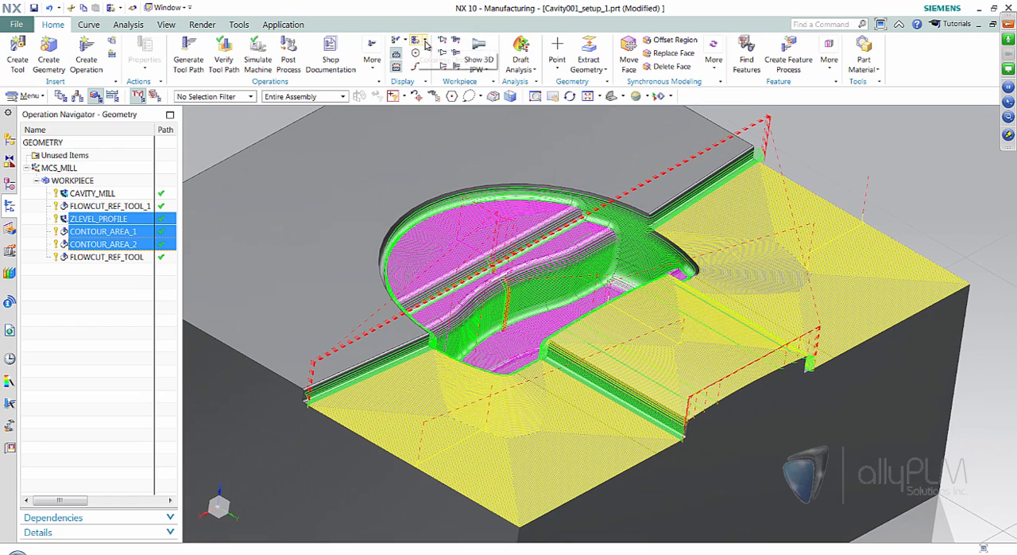
click(423, 41)
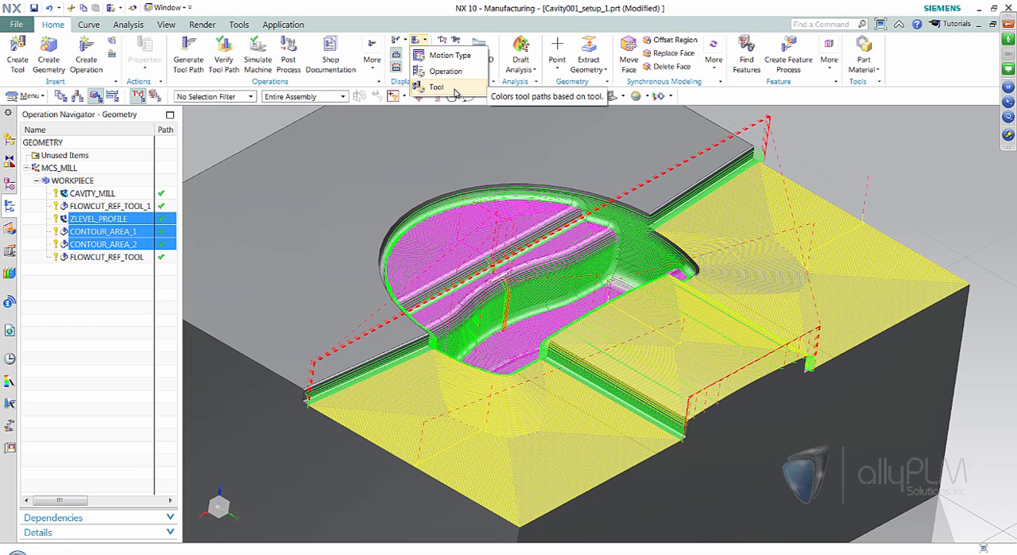
key(Escape)
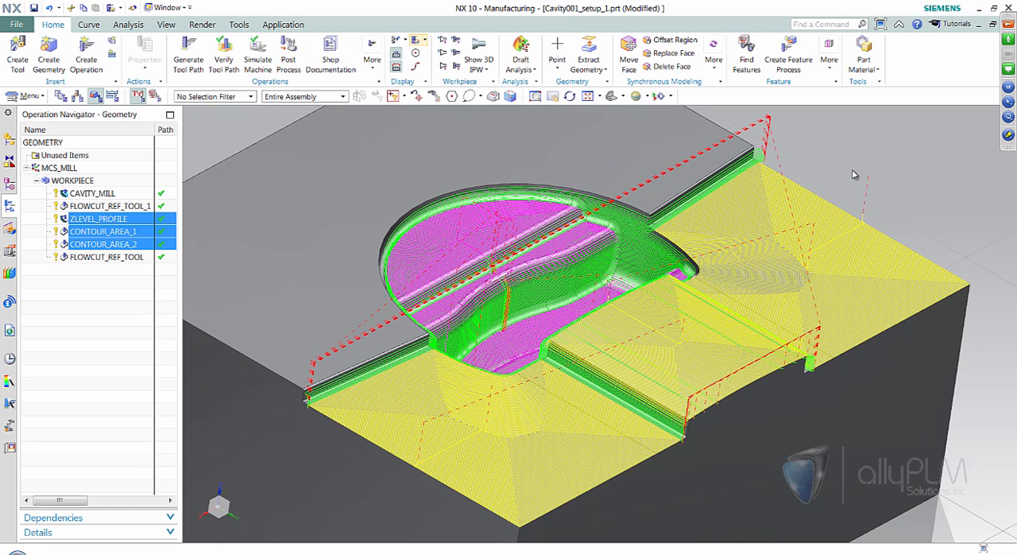
click(95, 325)
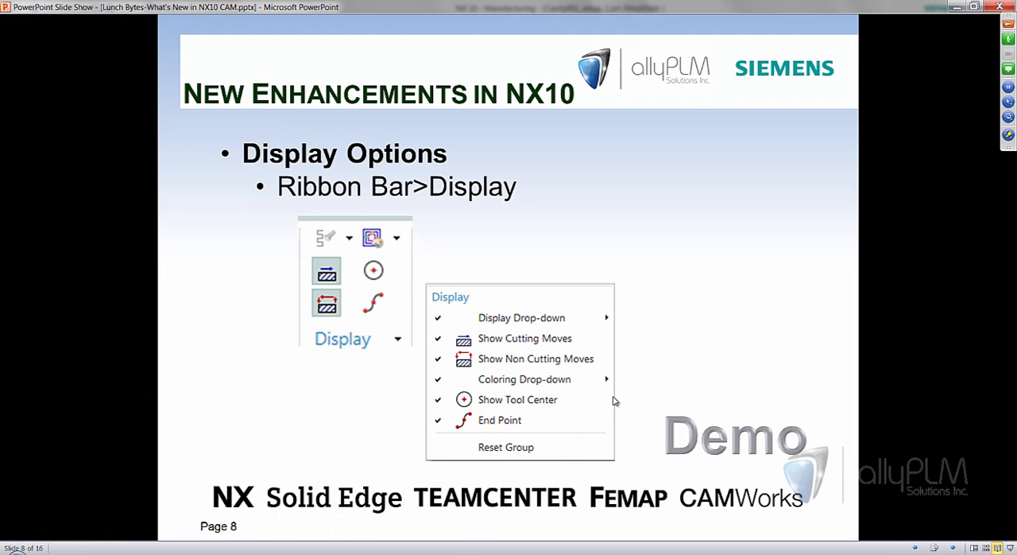
- Advance the PowerPoint slide show to the Trim Tool Path in View slide and return to NX
click(612, 401)
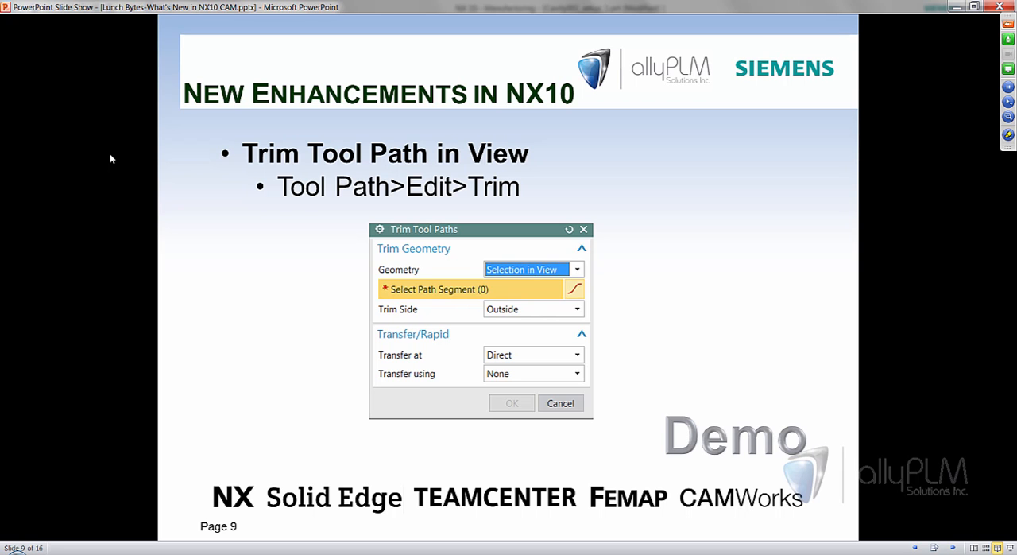
click(326, 554)
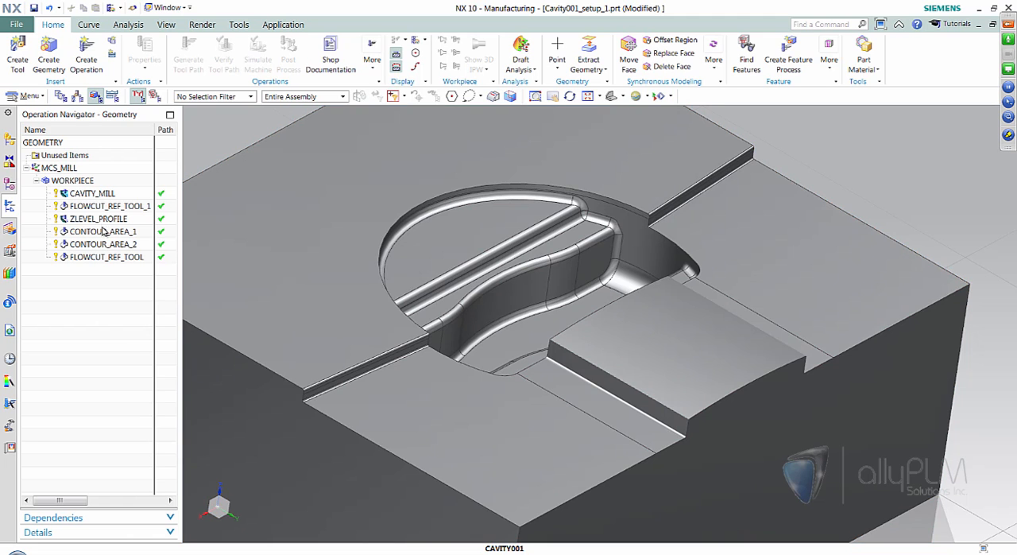
- Display the ZLEVEL_PROFILE tool path and hide its non-cutting moves to inspect the passes along the cavity and step walls
click(98, 219)
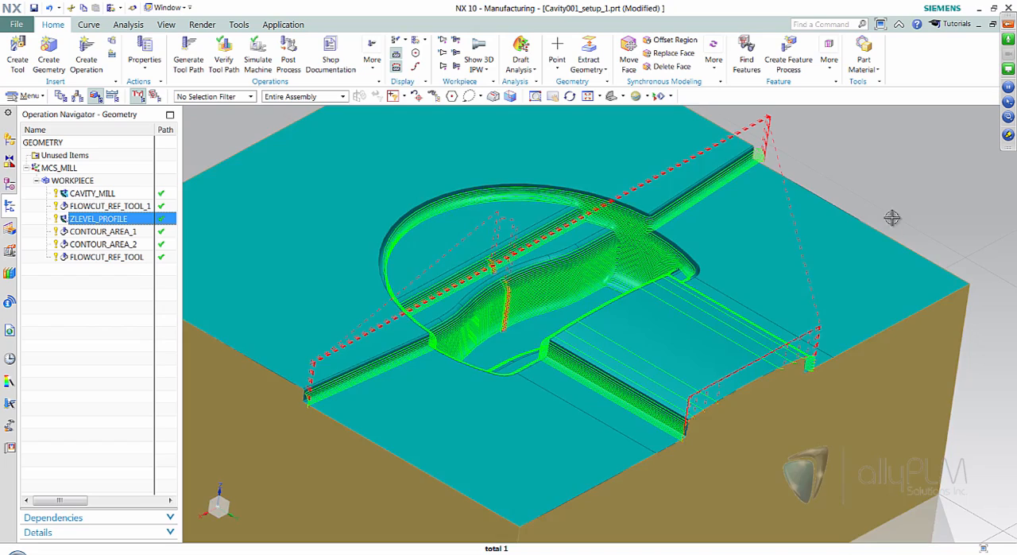
middle_drag(867, 166, 835, 159)
scroll(838, 161, up, 1)
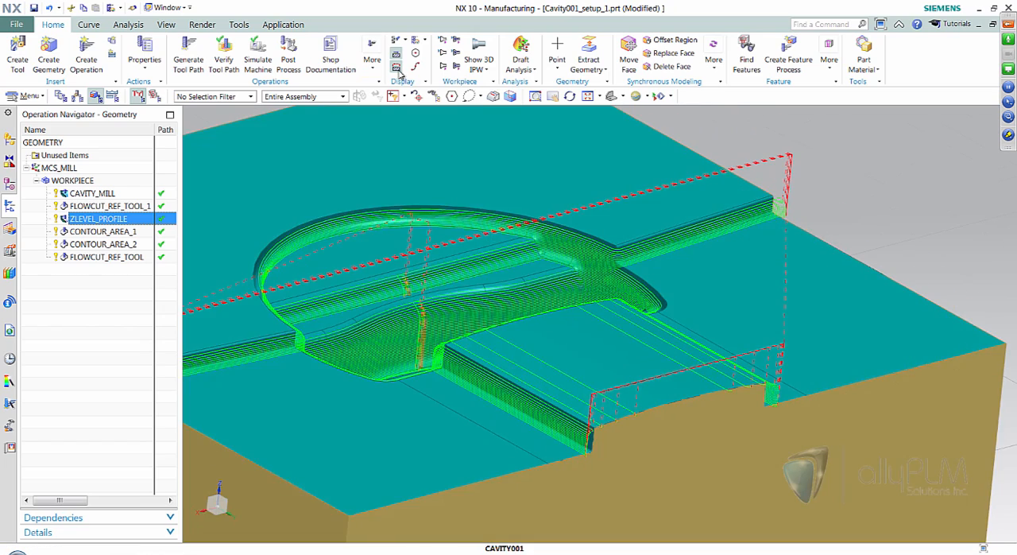
click(397, 70)
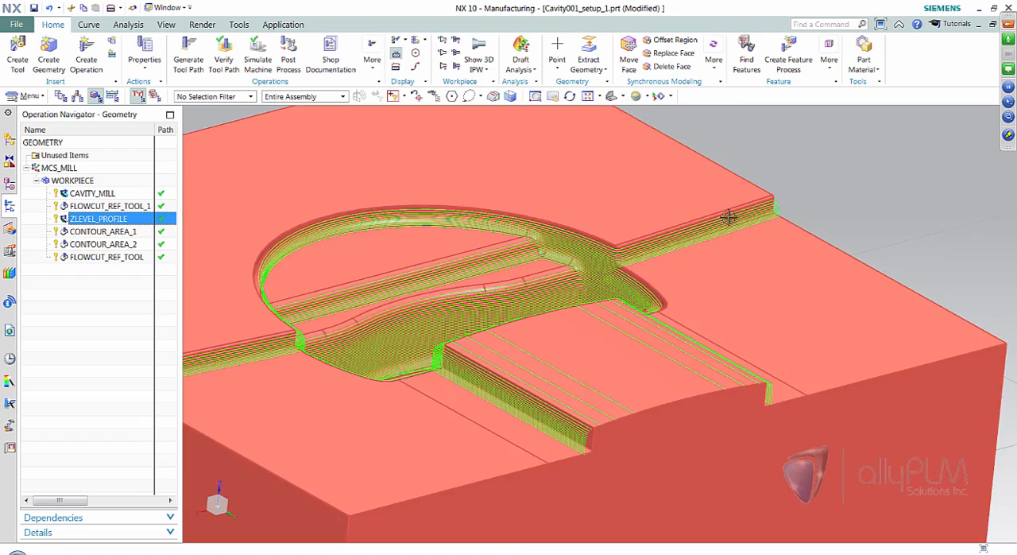
middle_drag(872, 182, 787, 260)
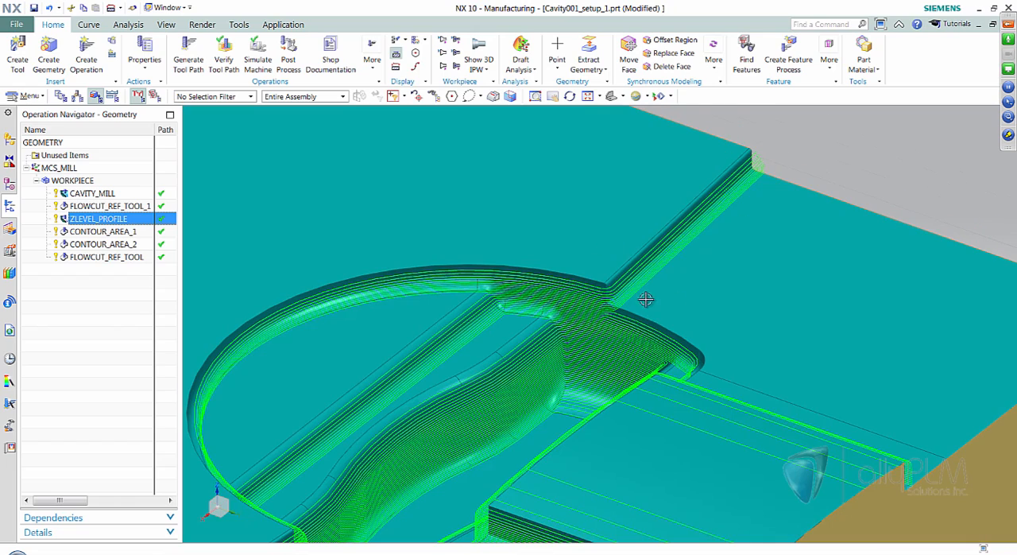
middle_drag(805, 178, 686, 244)
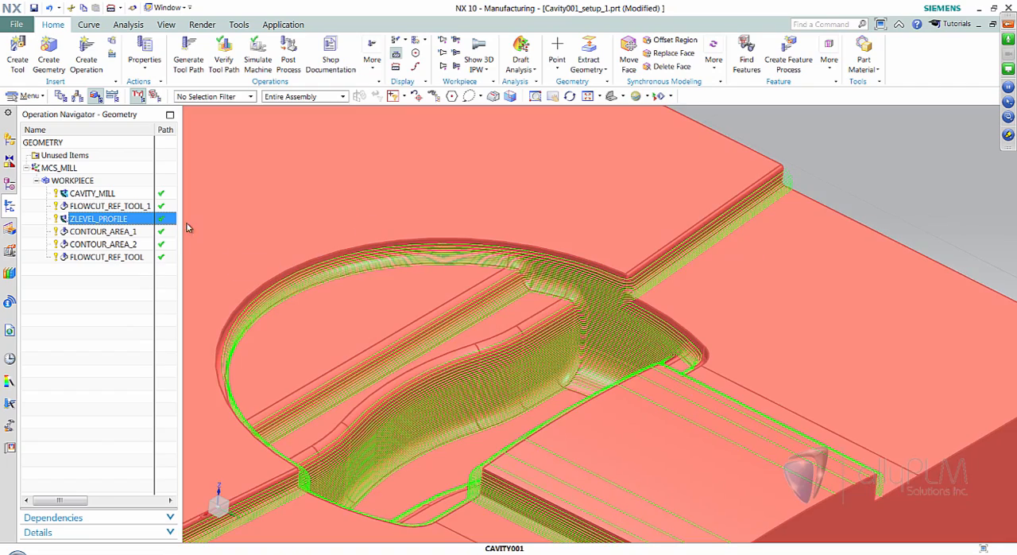
middle_drag(864, 215, 891, 191)
scroll(864, 207, up, 2)
scroll(850, 203, up, 2)
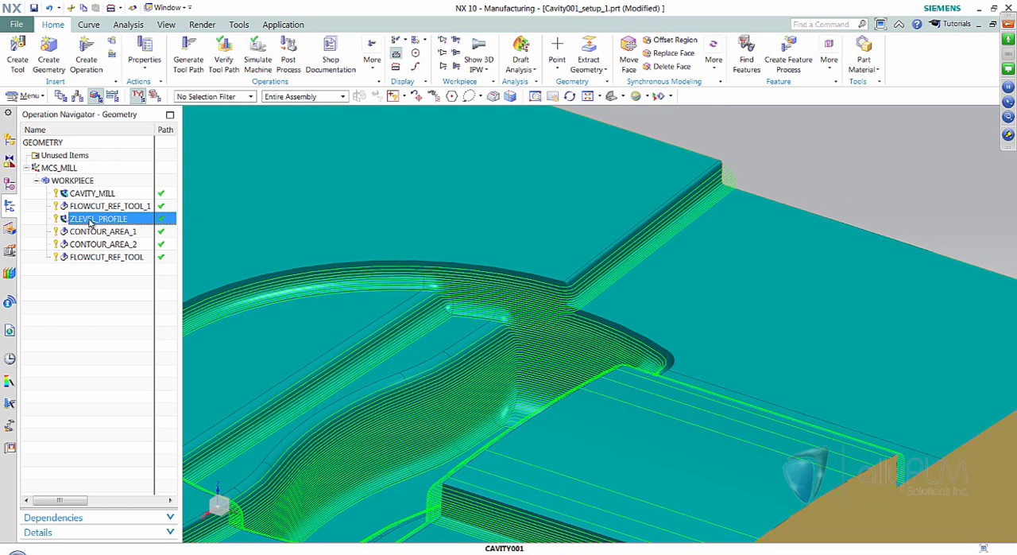
- Open the ZLEVEL_PROFILE tool path for editing and start a Trim with the geometry set to Selection in View
right_click(87, 221)
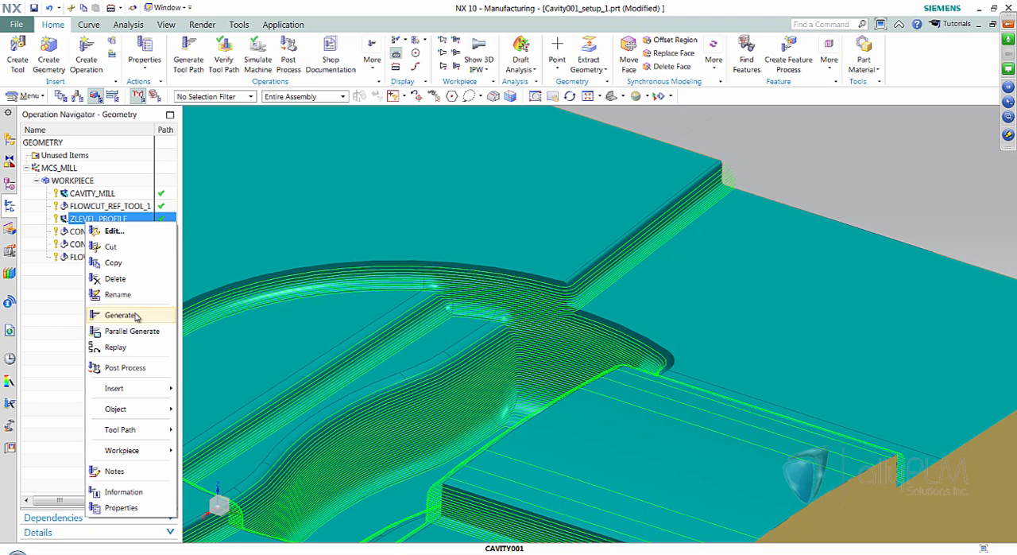
mouse_move(143, 437)
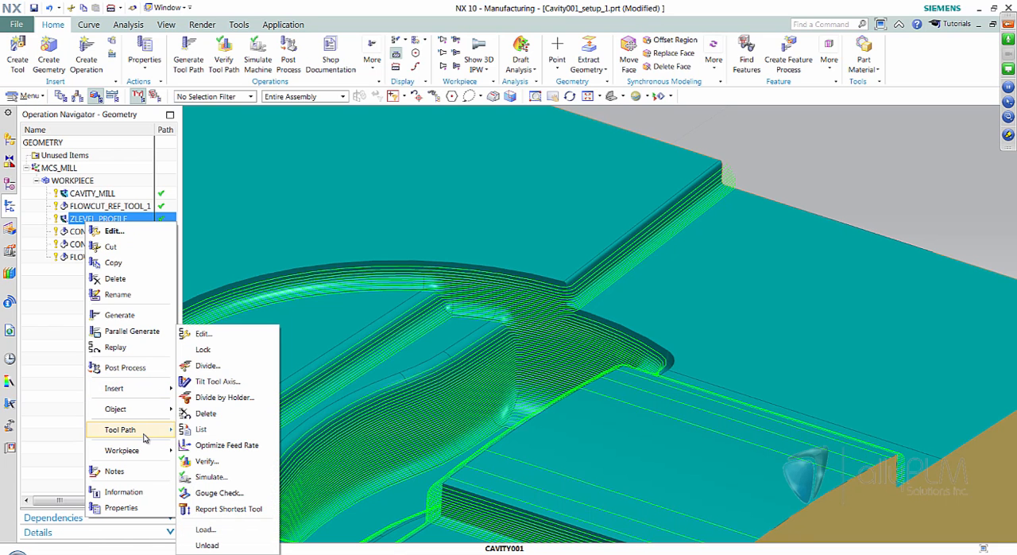
click(203, 334)
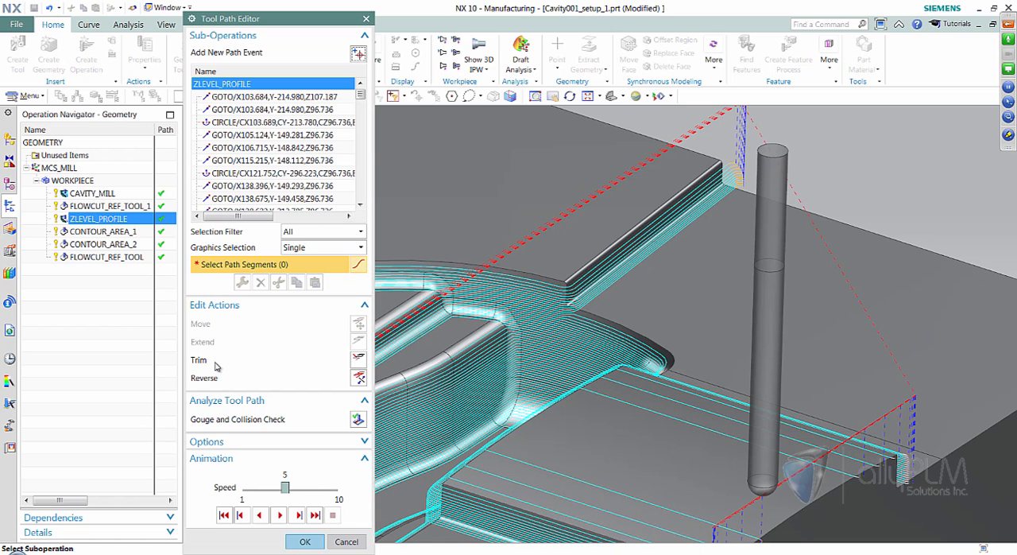
click(357, 360)
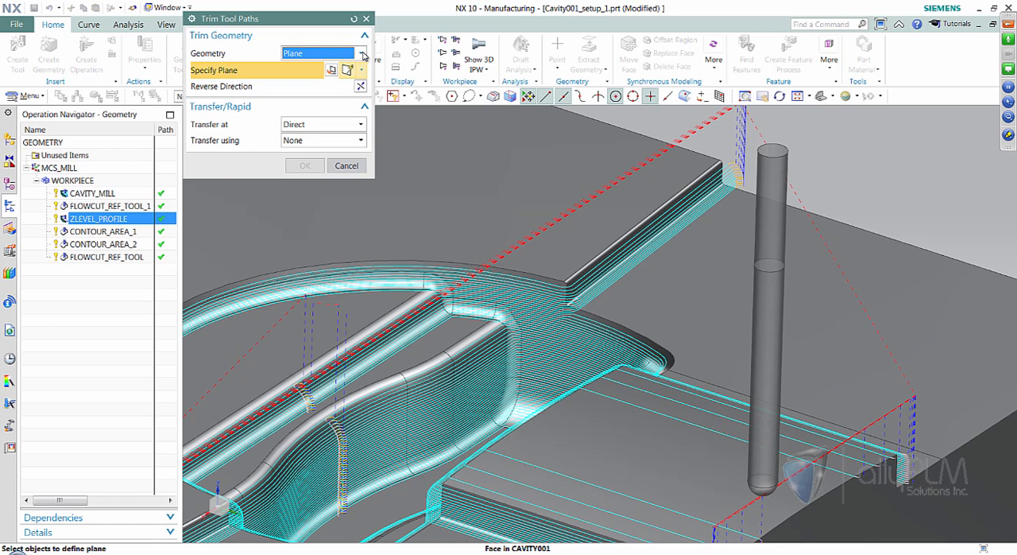
click(359, 55)
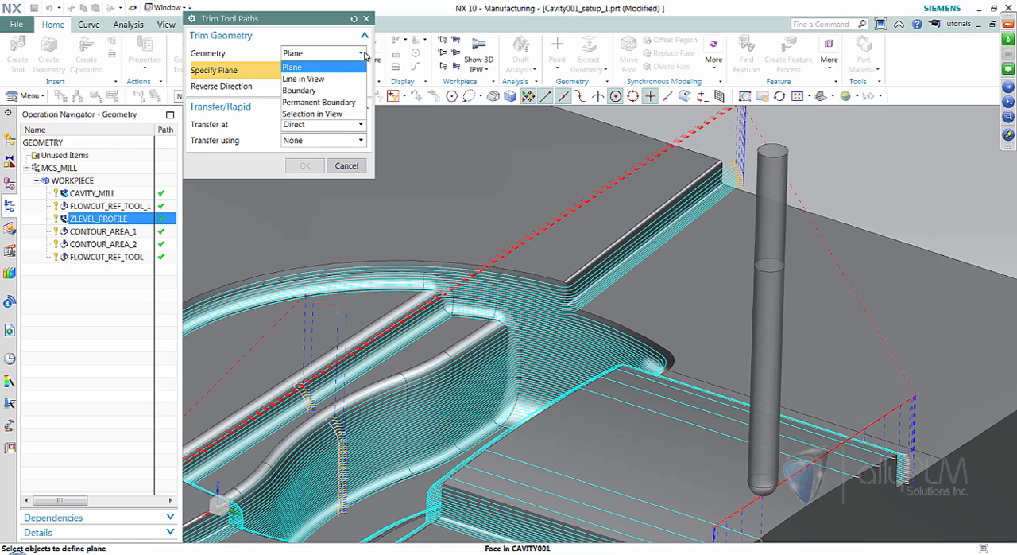
click(306, 115)
- Trim the ZLEVEL_PROFILE passes inside a rectangular selection around the straight step wall, with Trim Side set to Inside
middle_drag(795, 258, 486, 101)
click(484, 97)
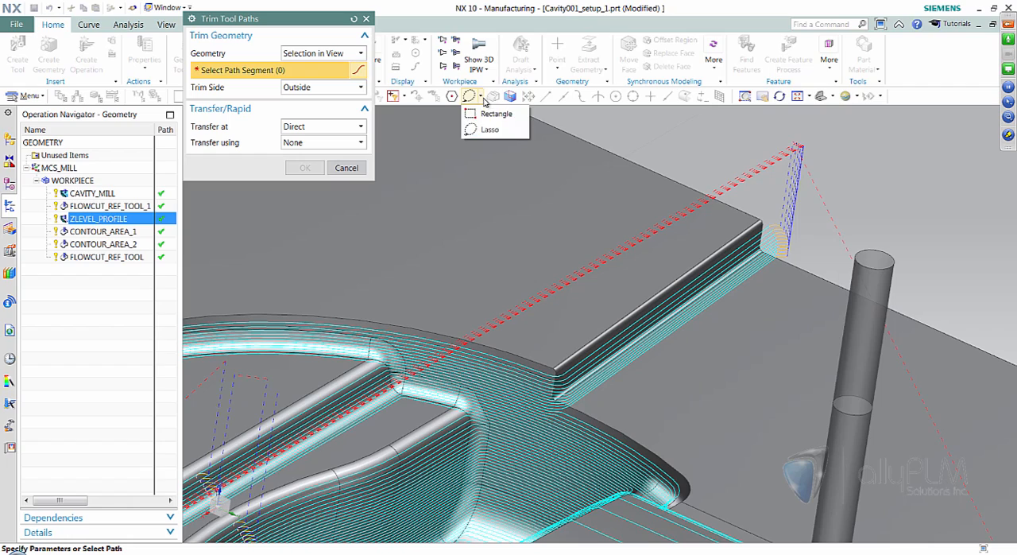
click(491, 111)
shift+middle_drag(536, 152, 533, 423)
scroll(757, 240, up, 1)
middle_drag(829, 280, 558, 398)
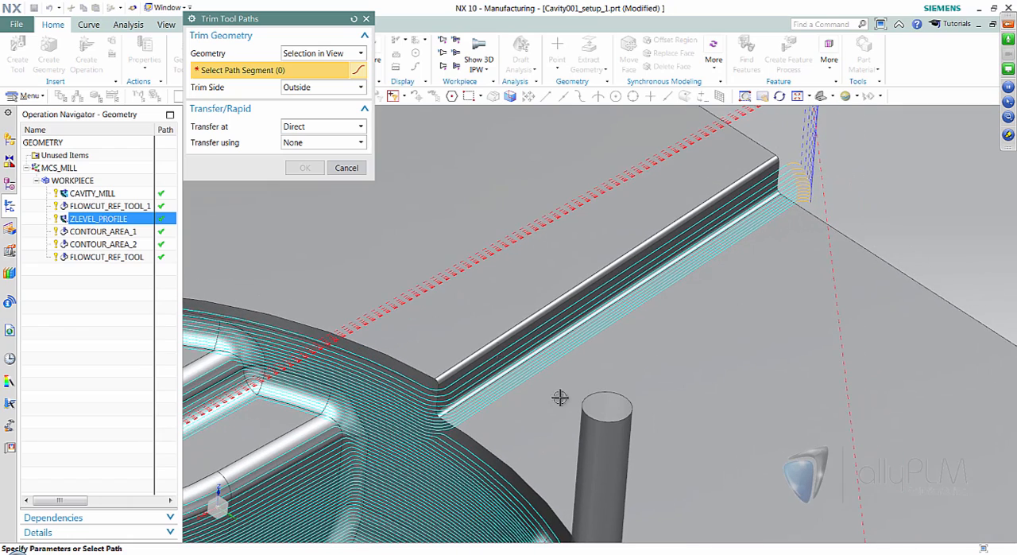
middle_drag(838, 202, 913, 150)
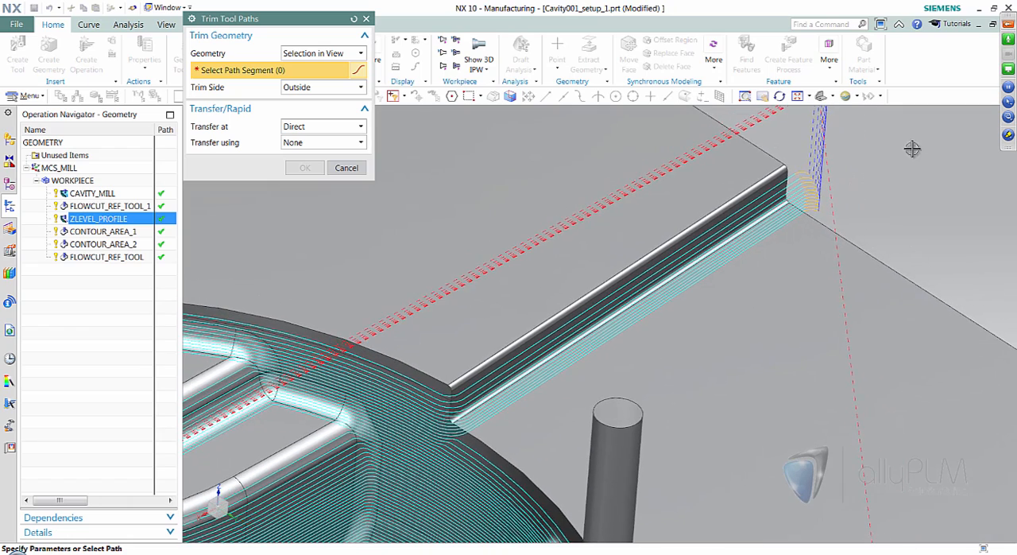
click(310, 89)
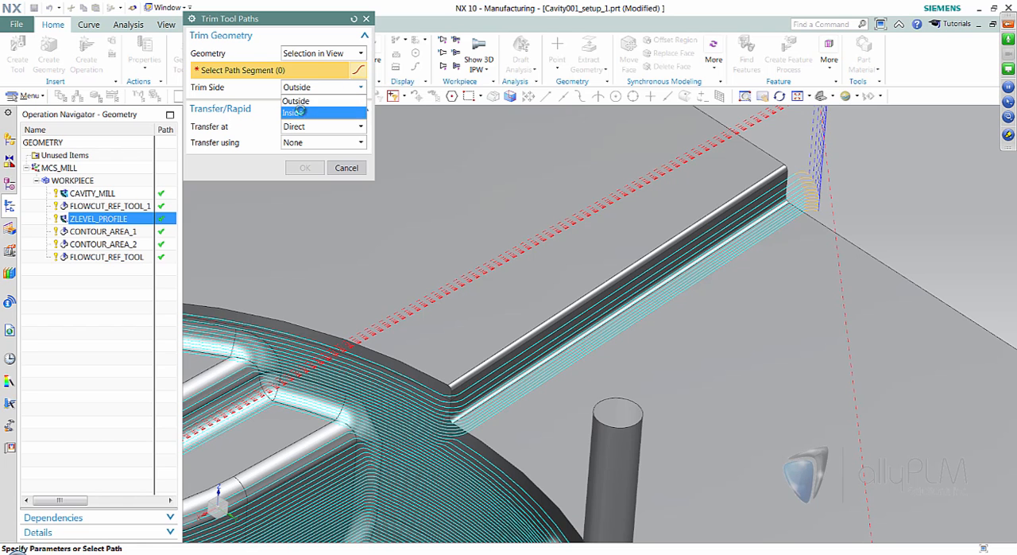
click(302, 107)
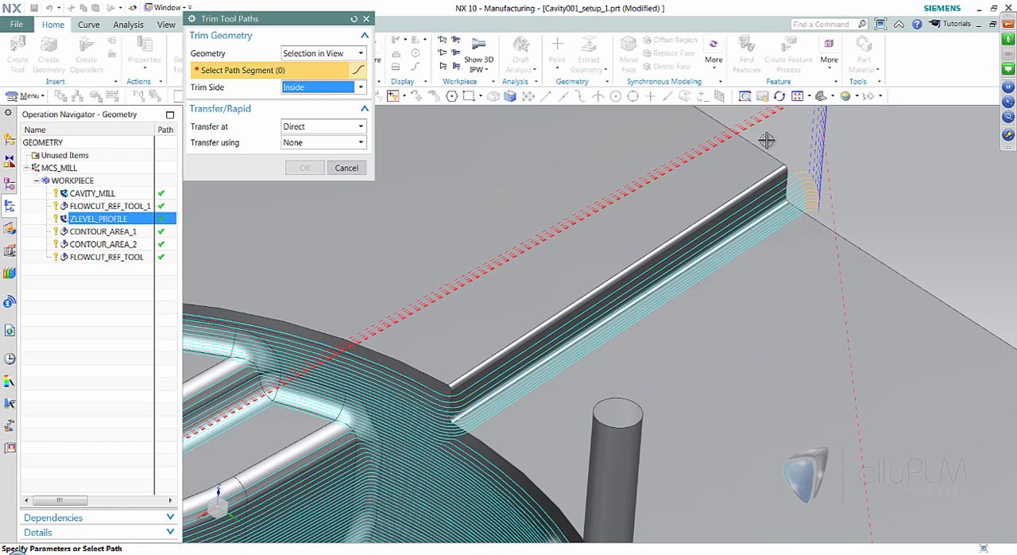
drag(901, 138, 485, 436)
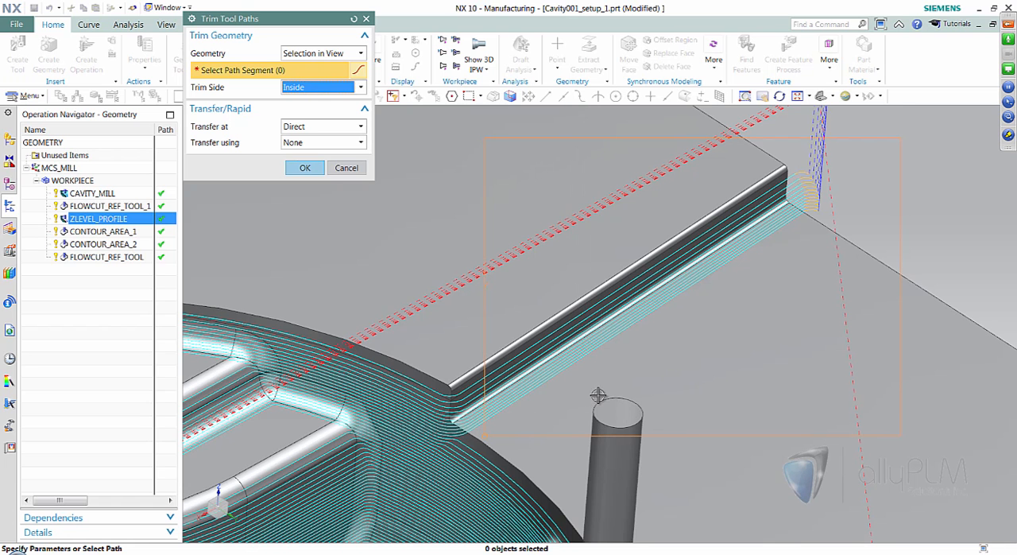
click(305, 168)
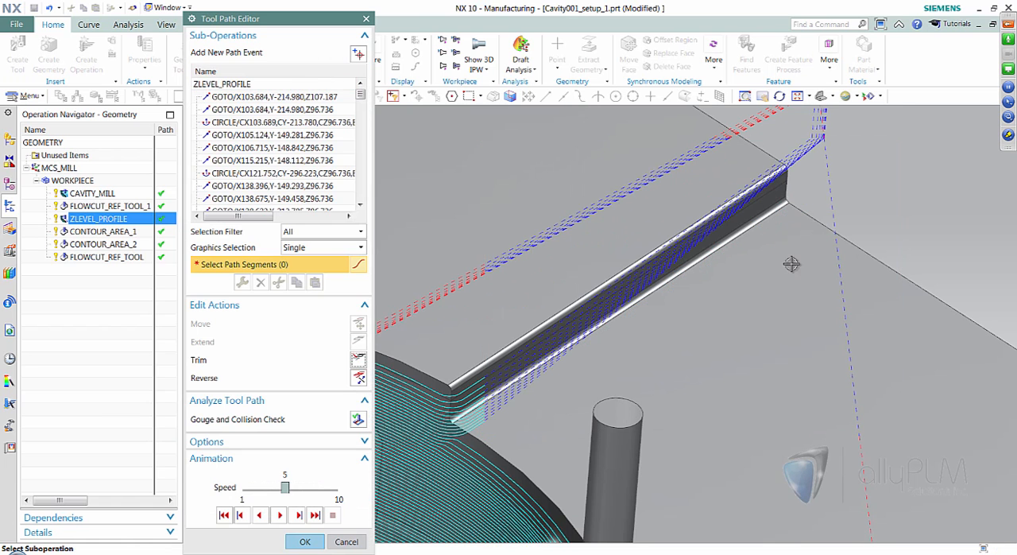
- Start another Selection in View trim and remove the passes inside a lasso around the corner where the step meets the cavity
scroll(711, 340, up, 3)
scroll(700, 348, up, 2)
middle_drag(700, 348, 697, 276)
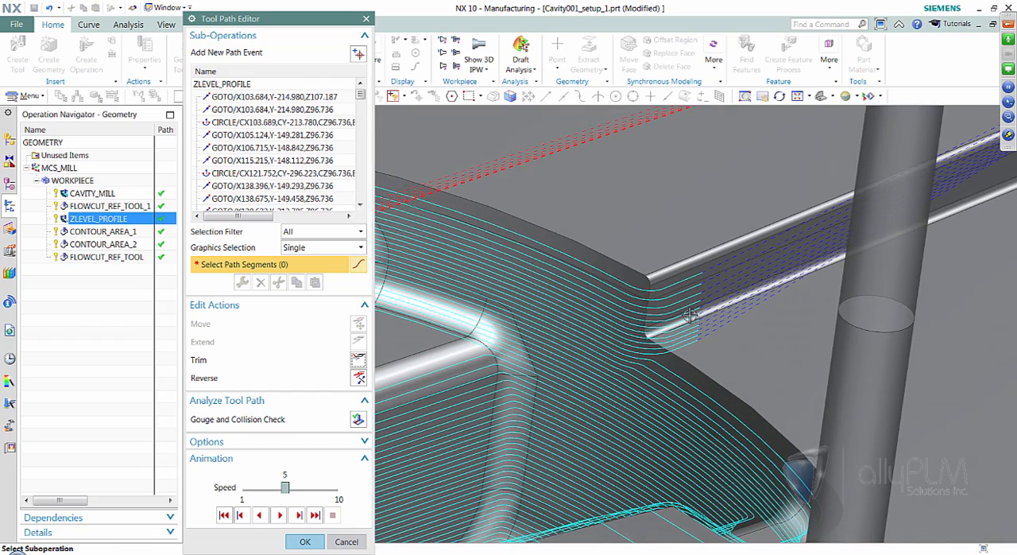
middle_drag(718, 409, 732, 392)
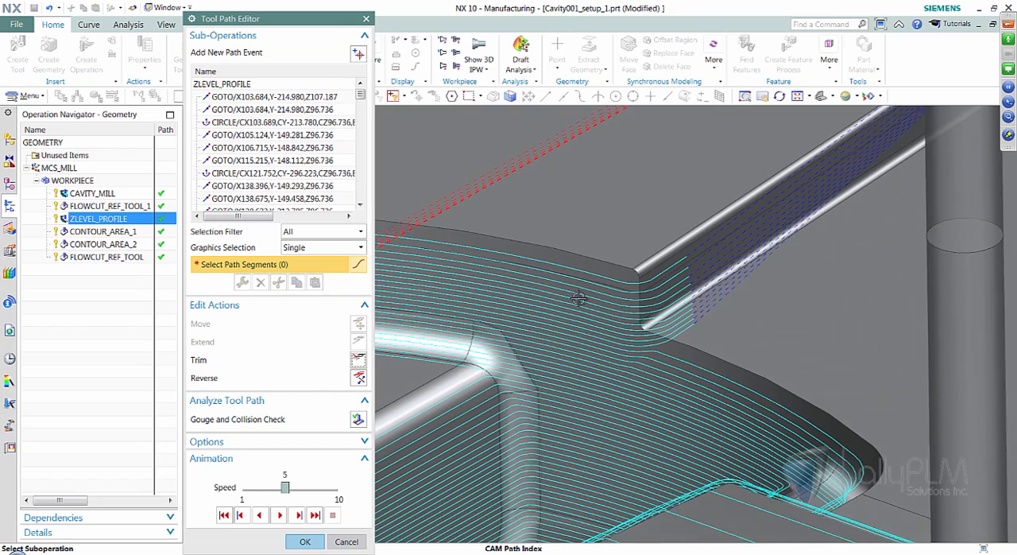
middle_drag(680, 356, 560, 342)
click(359, 359)
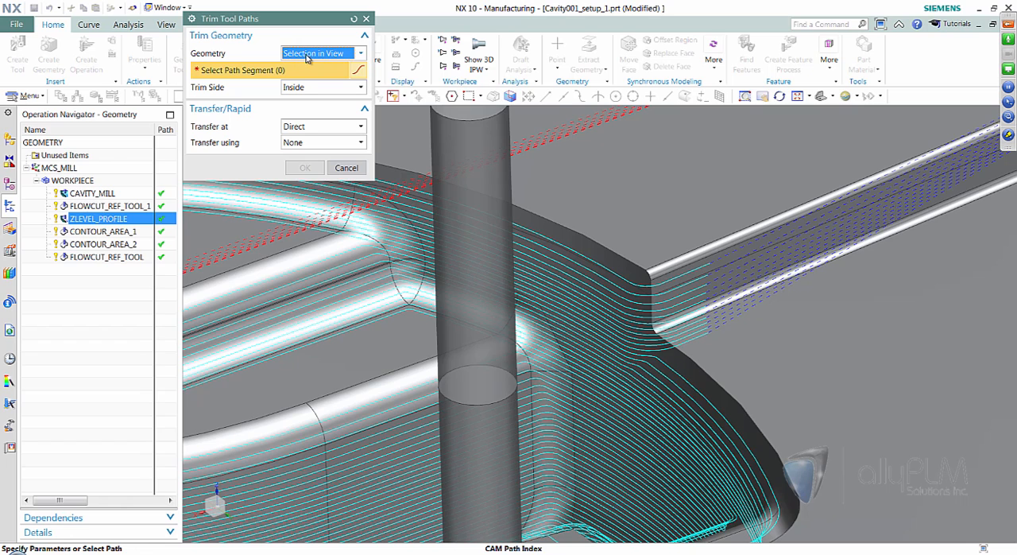
middle_drag(648, 284, 466, 114)
click(480, 95)
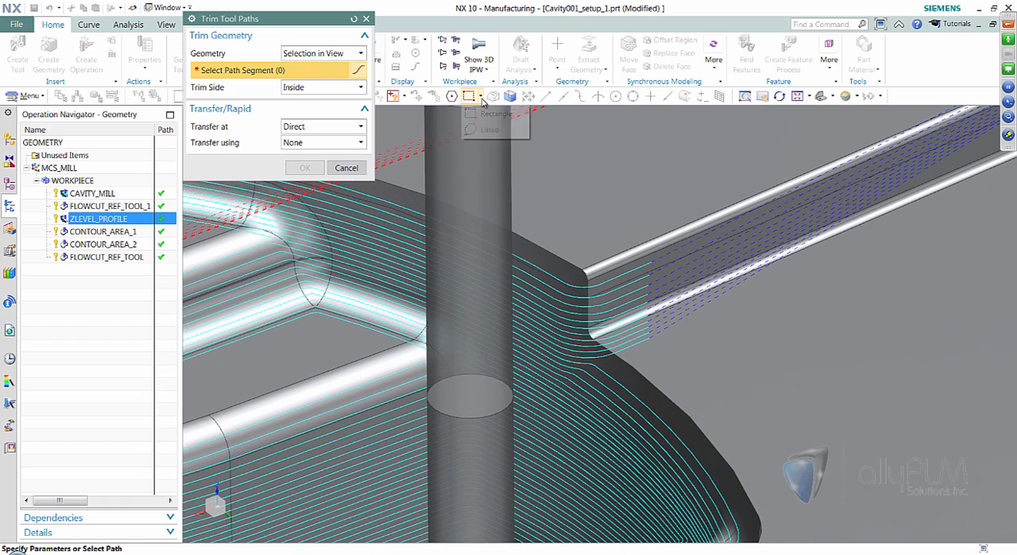
click(482, 129)
mouse_move(675, 275)
middle_down()
mouse_move(657, 347)
mouse_move(595, 280)
middle_up()
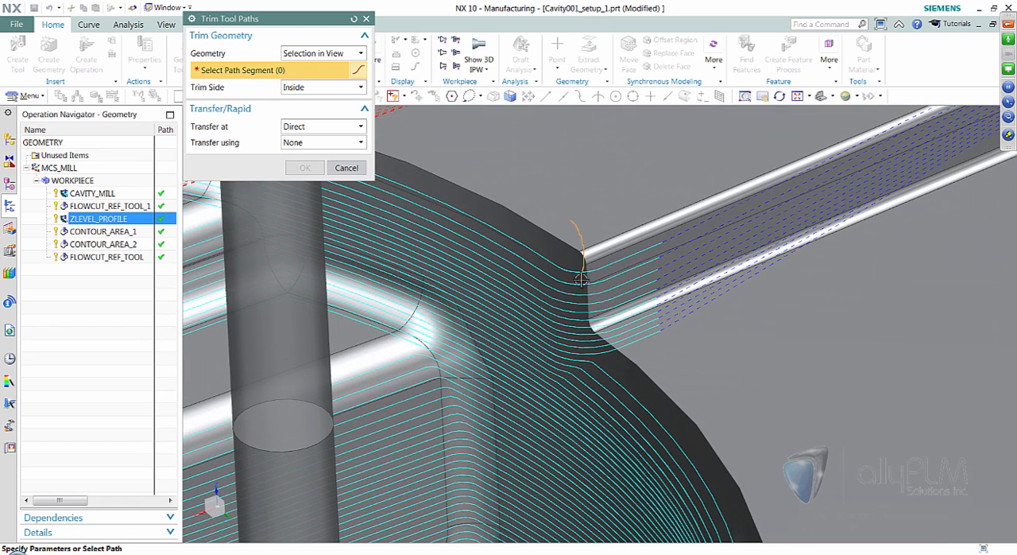
mouse_move(596, 348)
mouse_down()
mouse_move(604, 364)
mouse_move(706, 354)
mouse_move(681, 201)
mouse_move(638, 200)
mouse_move(627, 239)
mouse_up()
click(304, 166)
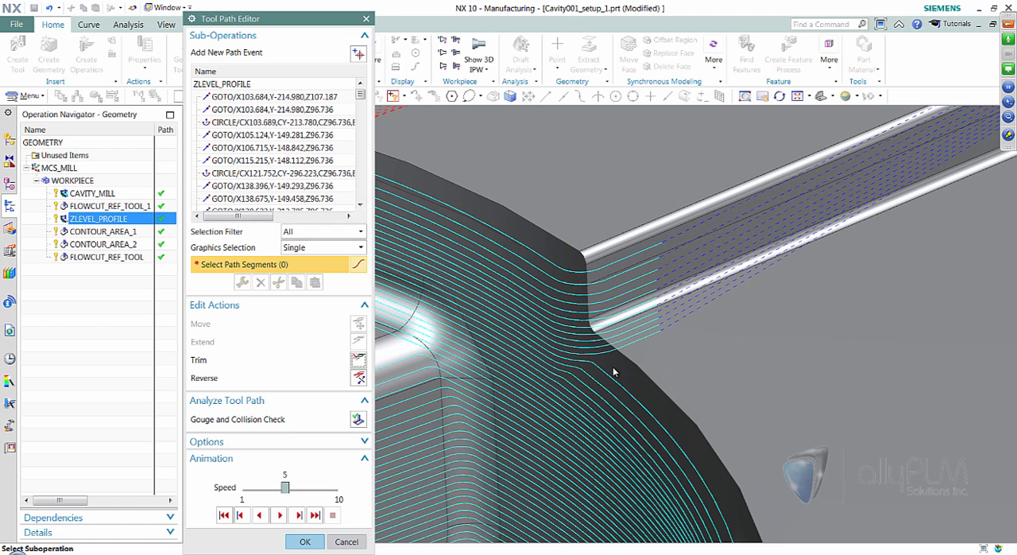
- Inspect the trimmed passes, accept the ZLEVEL_PROFILE tool path edits and clear the operation selection
mouse_move(548, 486)
middle_down()
mouse_move(606, 479)
mouse_move(608, 428)
middle_up()
scroll(578, 268, up, 1)
middle_drag(667, 380, 783, 307)
middle_drag(754, 354, 766, 321)
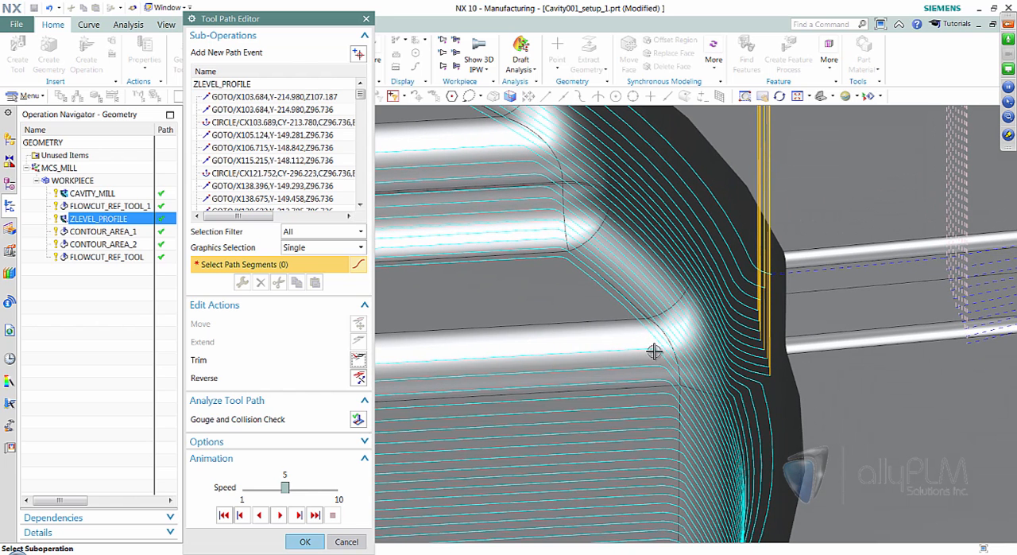
click(304, 542)
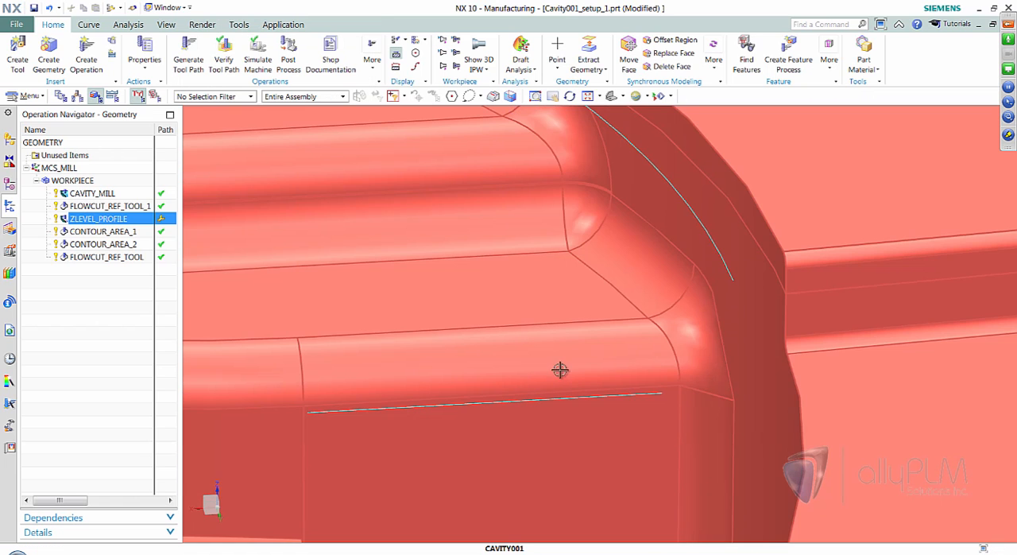
click(101, 295)
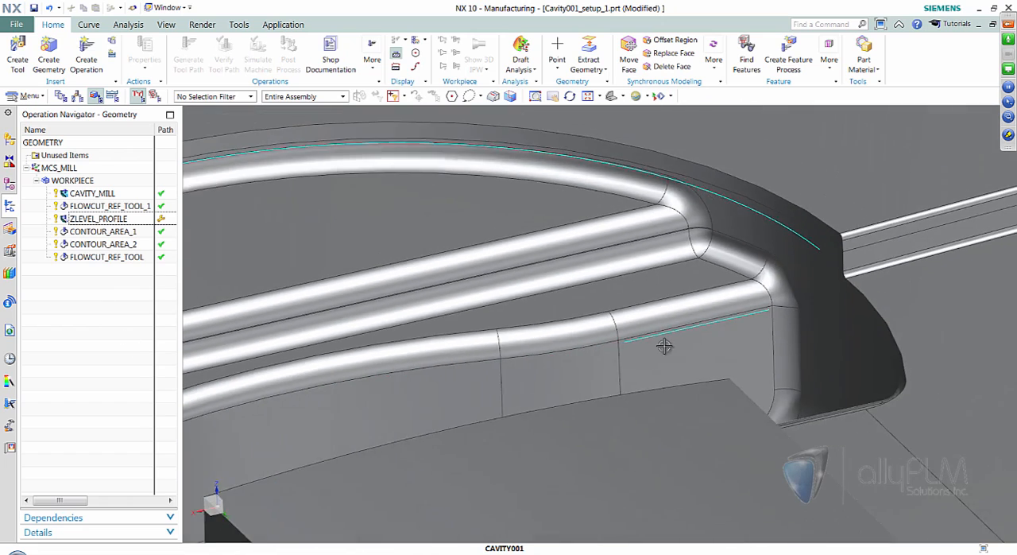
scroll(664, 346, down, 4)
middle_drag(675, 318, 670, 309)
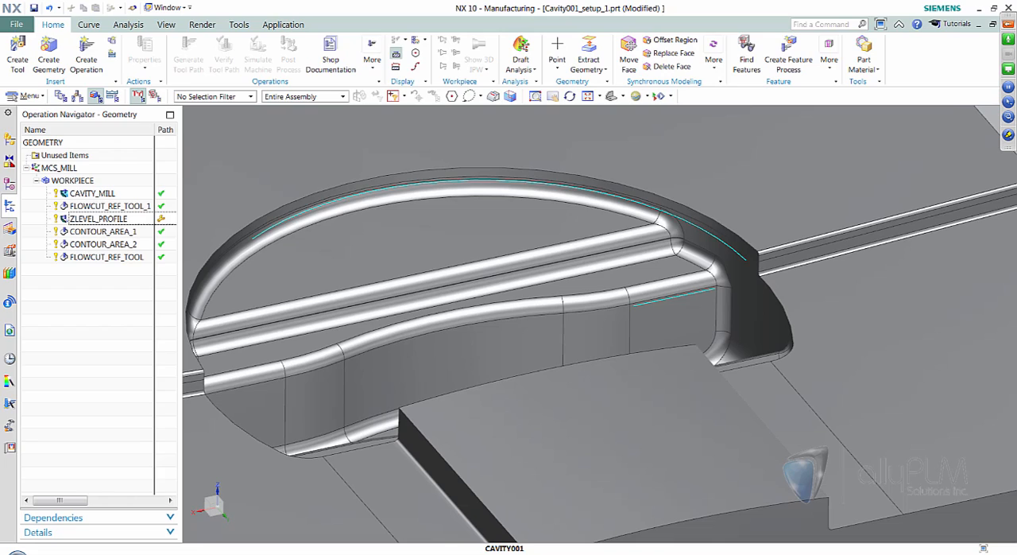
- Advance the PowerPoint slide show to the Turbo Machinery Swarf Cut slide and return to NX
click(338, 553)
click(563, 396)
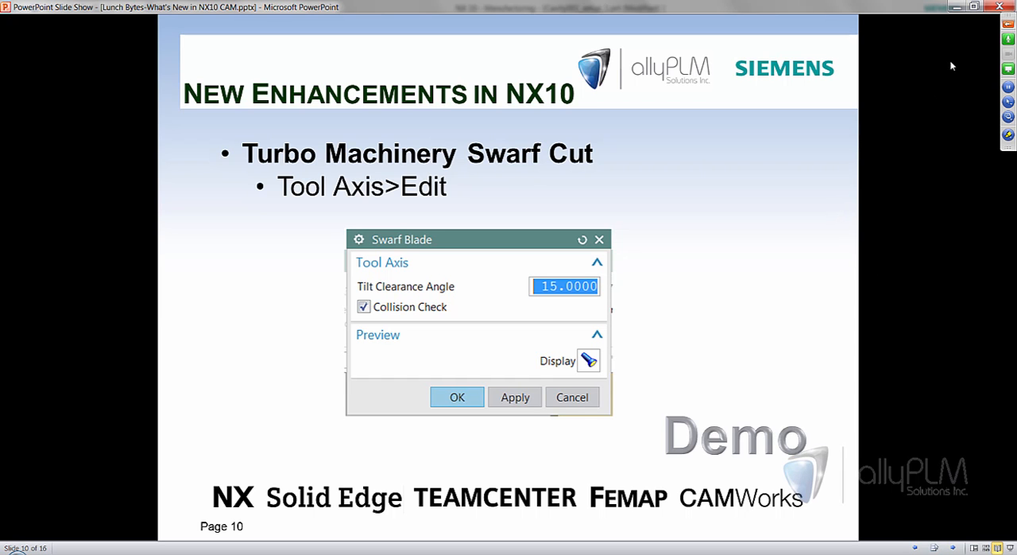
click(957, 7)
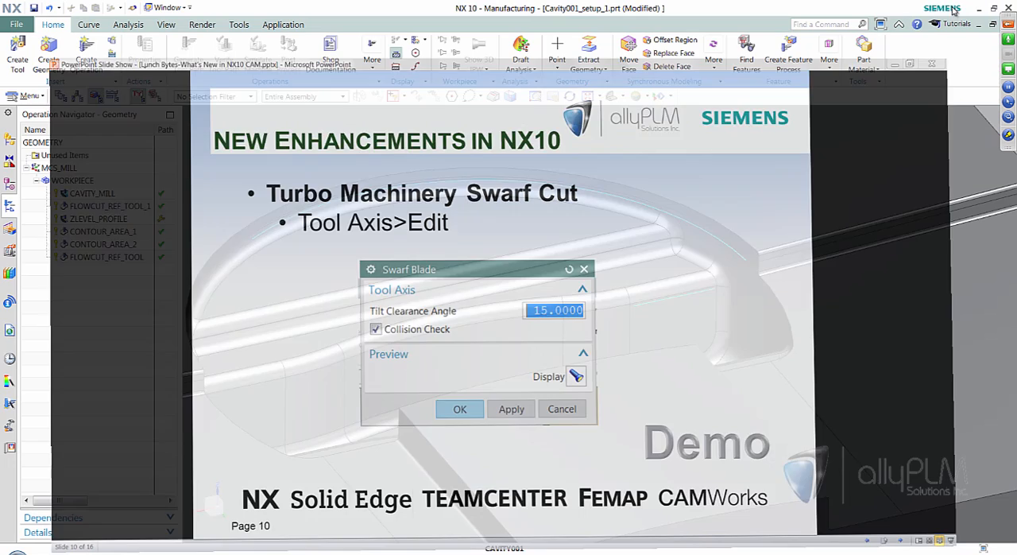
- Switch to the open part Multi Blade Swarf Tool Axis001.prt
click(164, 8)
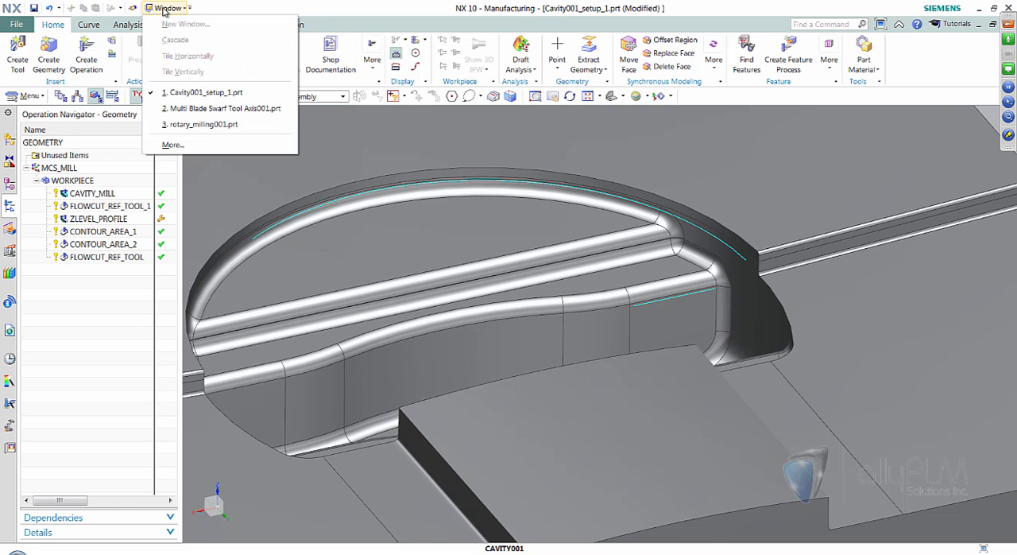
click(197, 108)
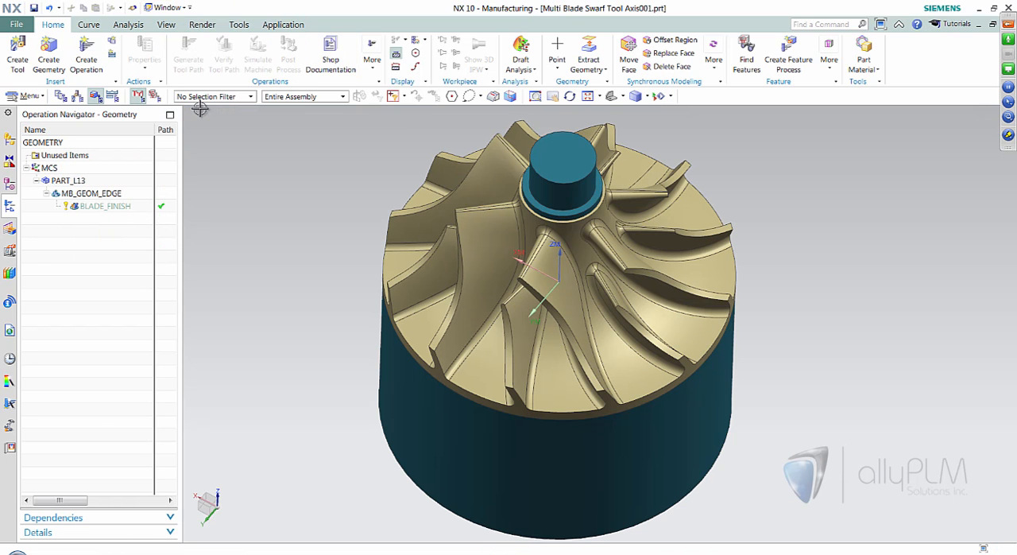
middle_drag(799, 376, 806, 363)
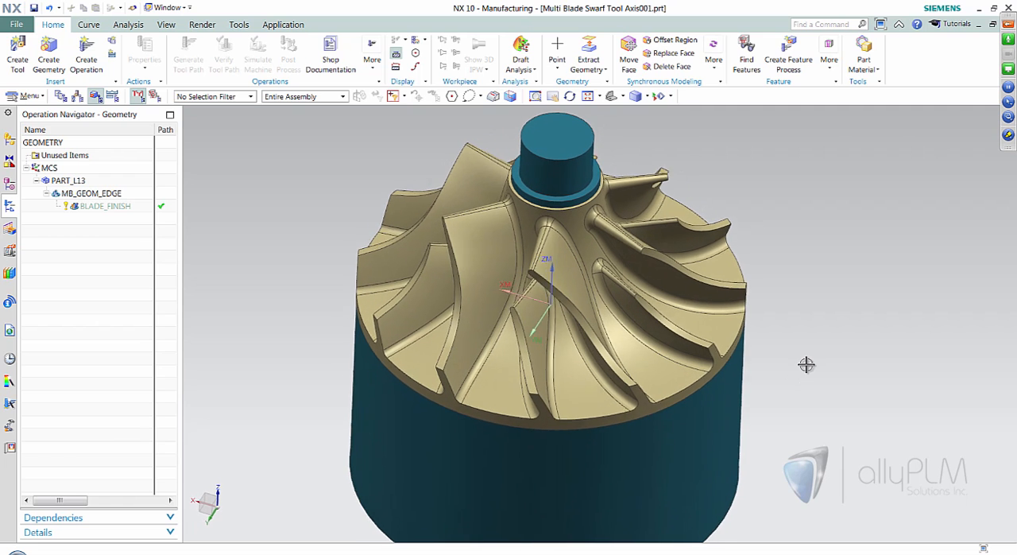
- Open the BLADE_FINISH operation and review its Swarf Blade tool axis settings, accepting them as they are
click(101, 206)
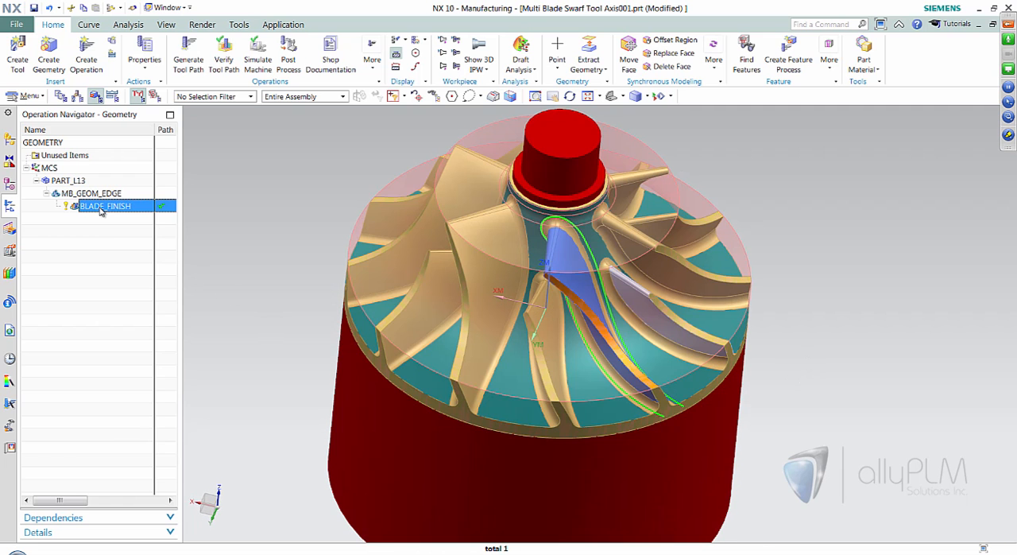
double_click(117, 207)
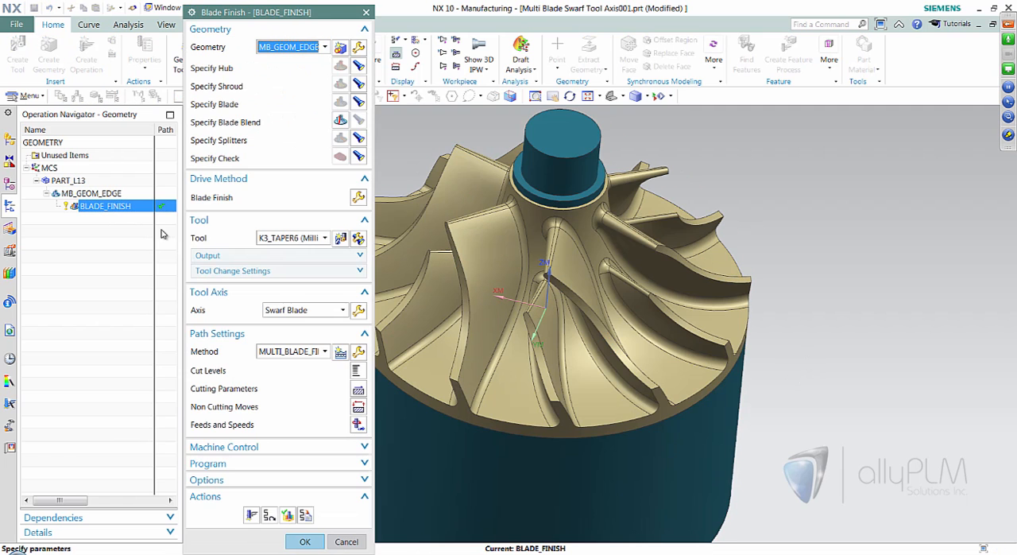
middle_drag(801, 373, 823, 360)
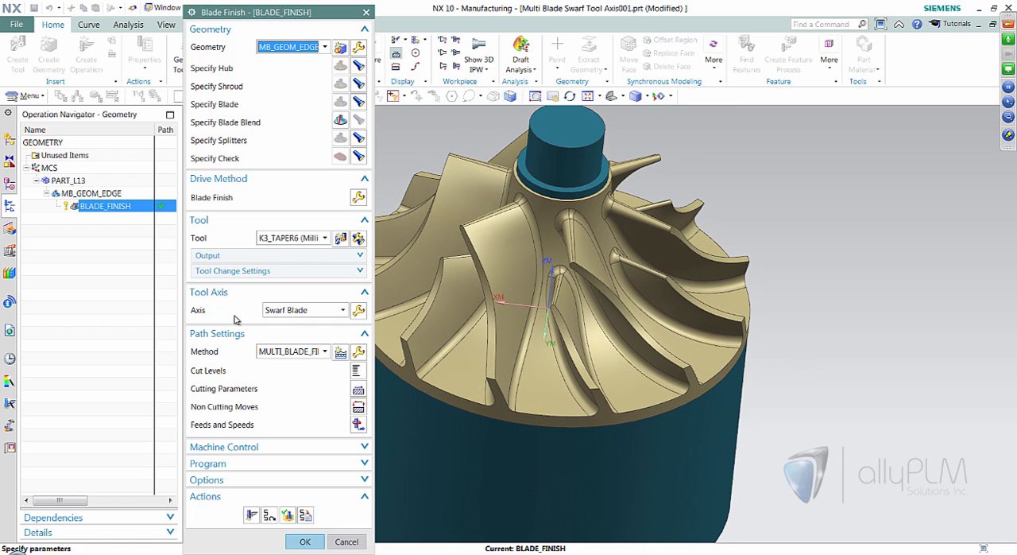
click(358, 310)
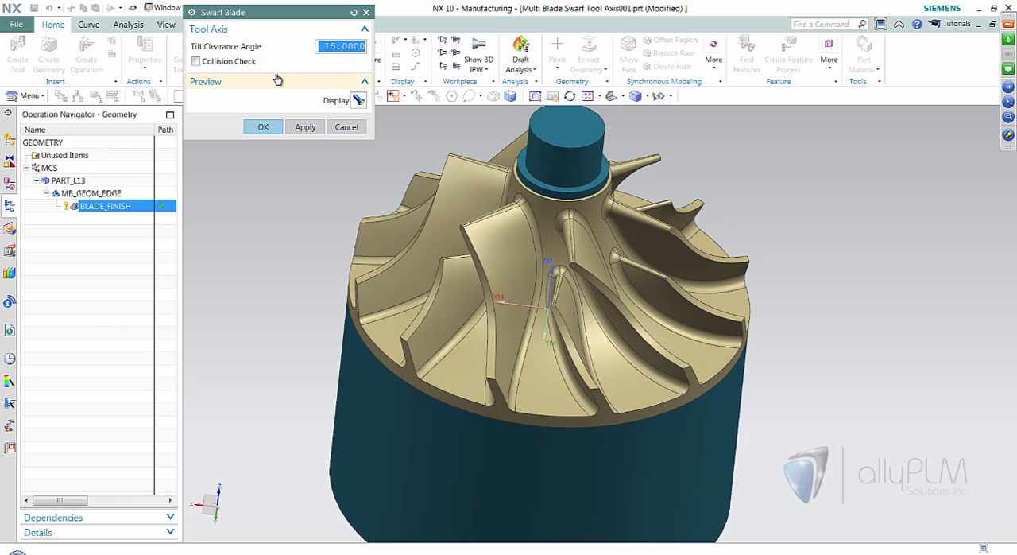
click(263, 127)
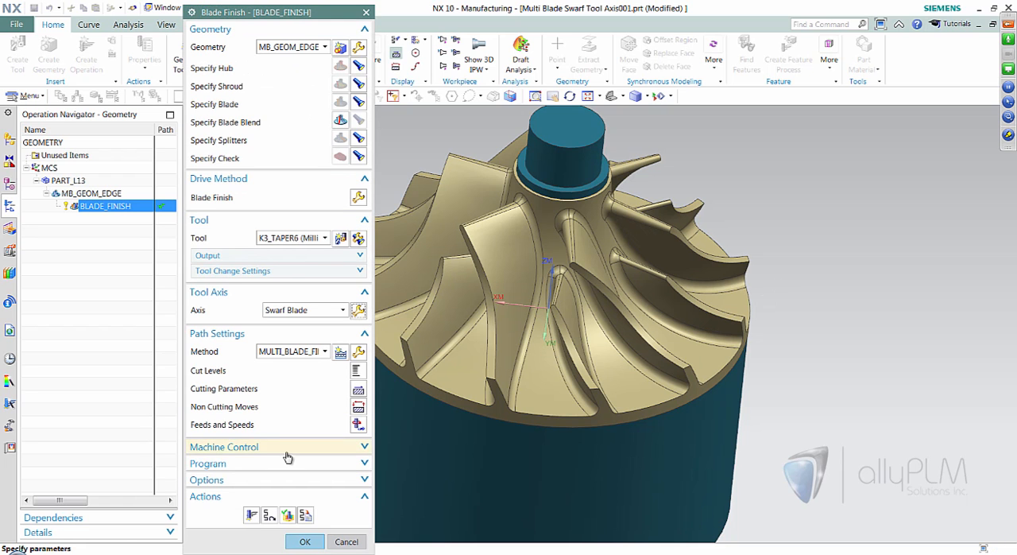
- Start verifying the BLADE_FINISH tool path in Replay mode, with the tool shown close up at the blade edge
click(288, 517)
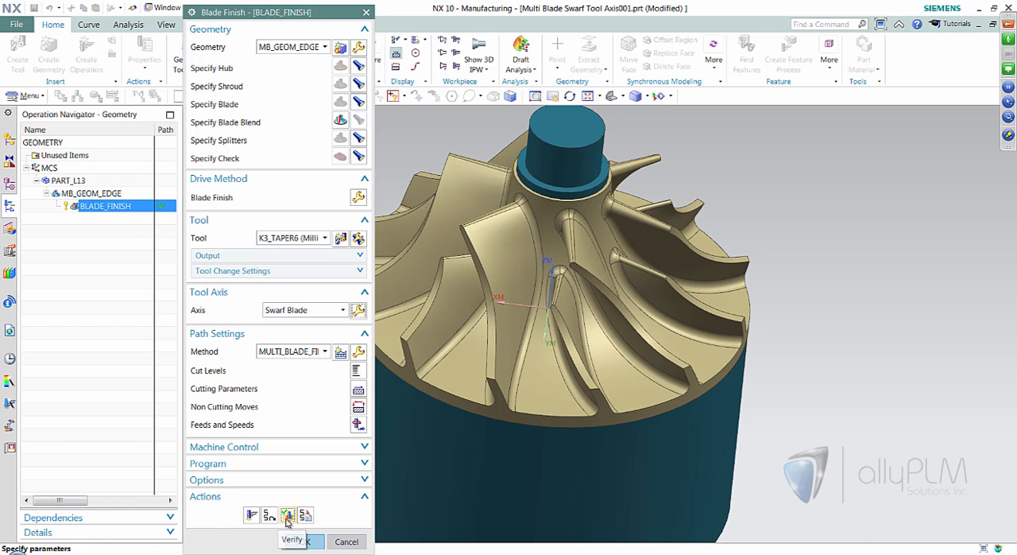
click(211, 167)
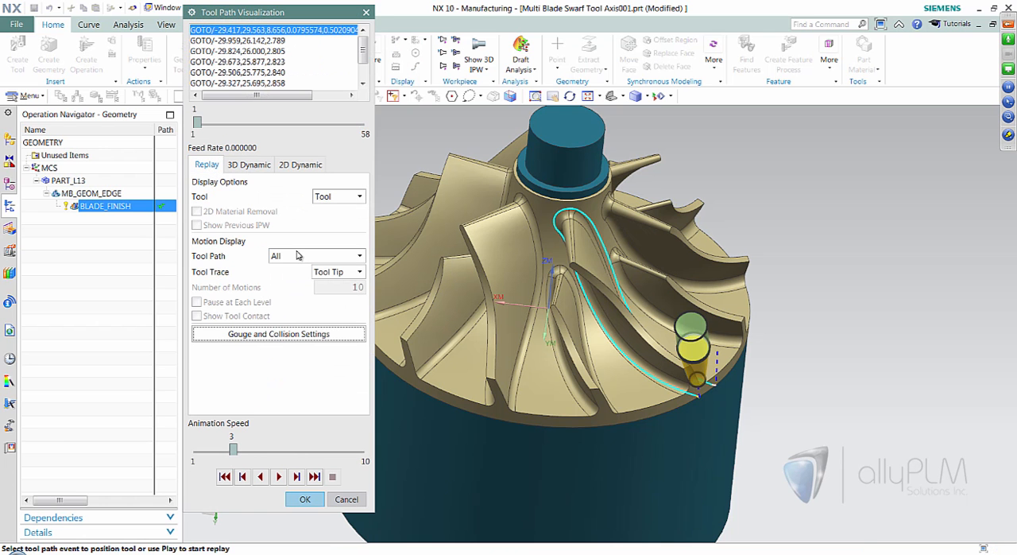
scroll(757, 386, up, 5)
scroll(756, 386, up, 3)
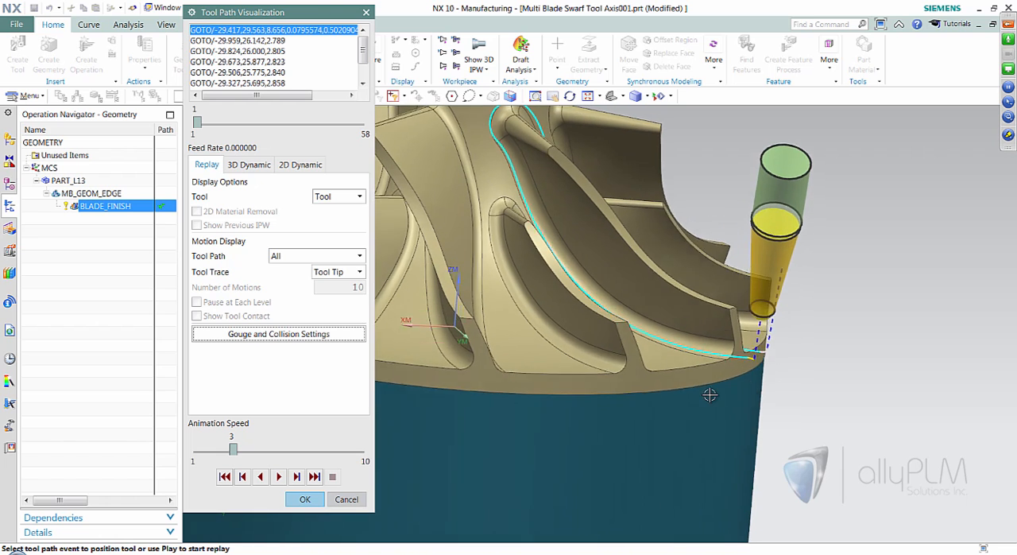
- Set the replay animation speed to 5 and advance the tool motion by motion along the start of the BLADE_FINISH path
click(295, 476)
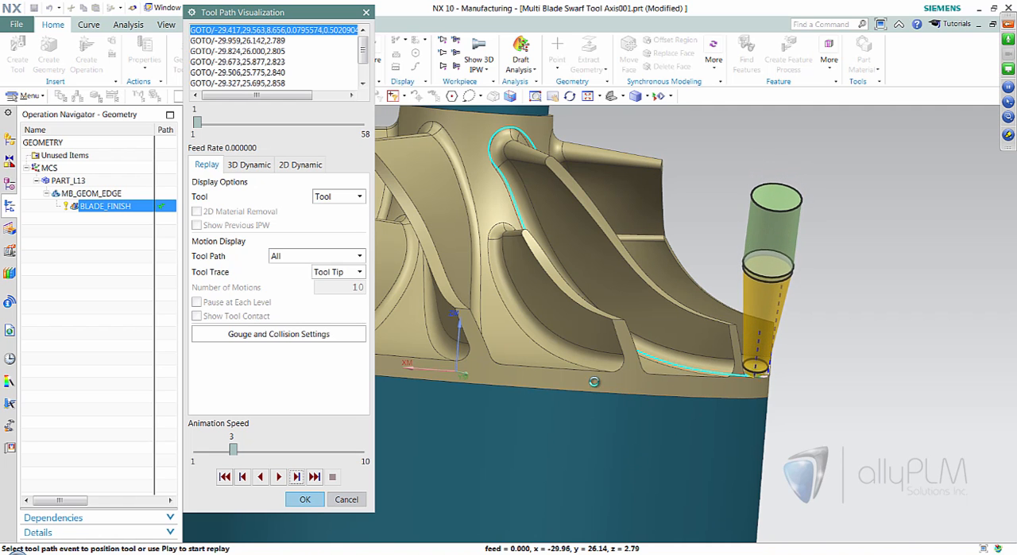
middle_drag(714, 375, 700, 379)
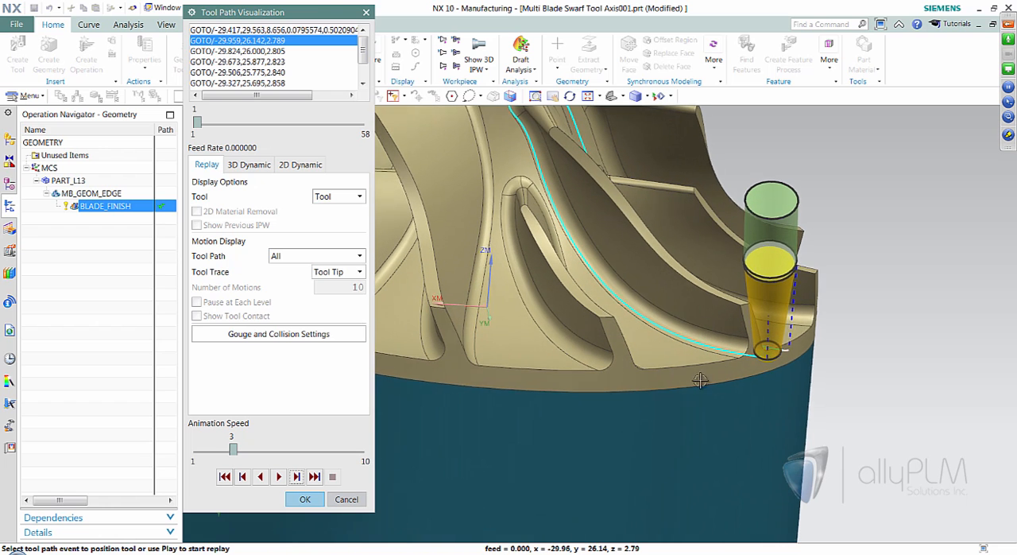
drag(236, 453, 271, 451)
click(296, 476)
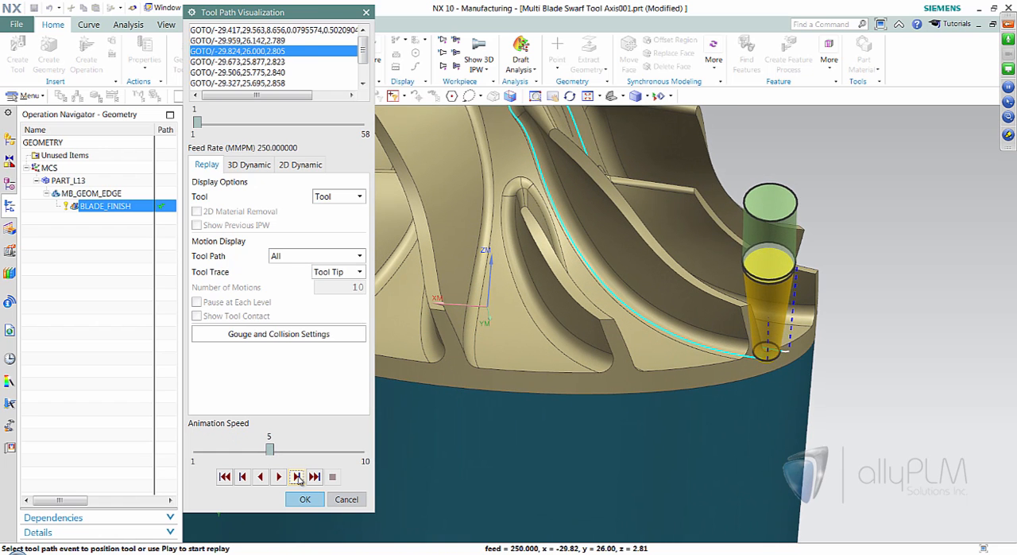
click(296, 476)
click(297, 476)
click(299, 479)
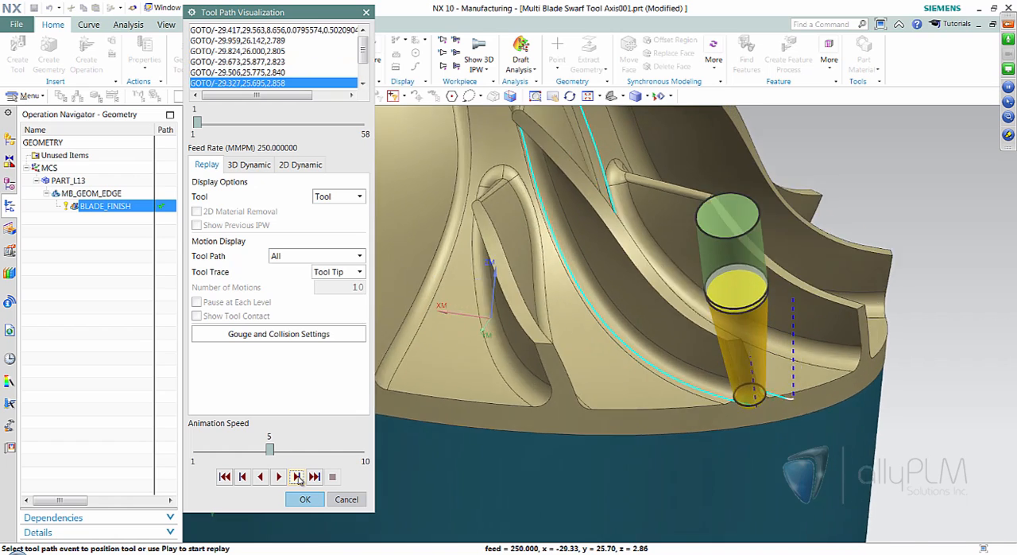
click(299, 479)
click(299, 479)
click(299, 478)
click(299, 478)
click(299, 478)
click(298, 478)
click(298, 477)
click(298, 478)
click(298, 477)
click(298, 477)
click(298, 477)
click(298, 478)
click(297, 476)
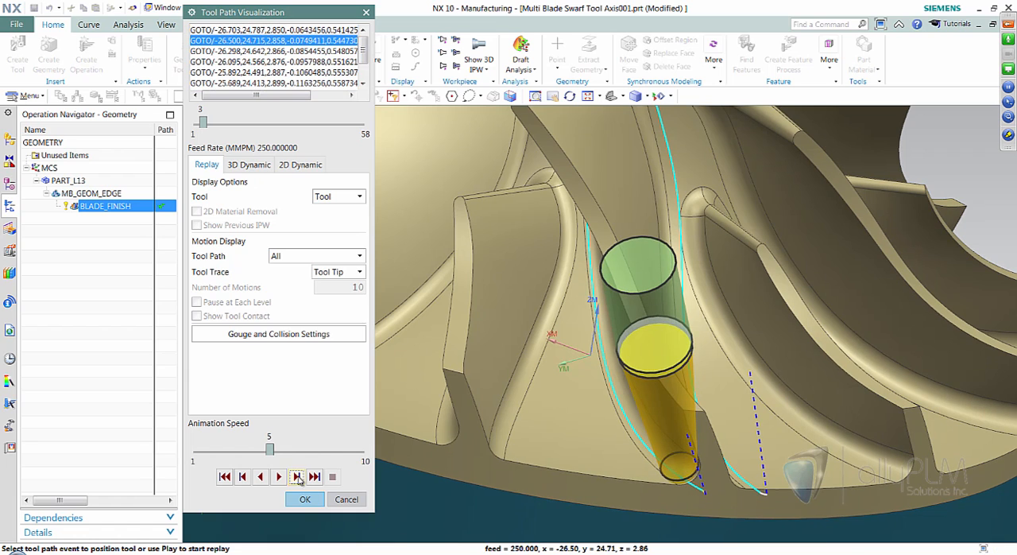
- Play the remaining BLADE_FINISH tool path replay, then close the verification and accept the operation
click(279, 476)
middle_drag(556, 509, 660, 356)
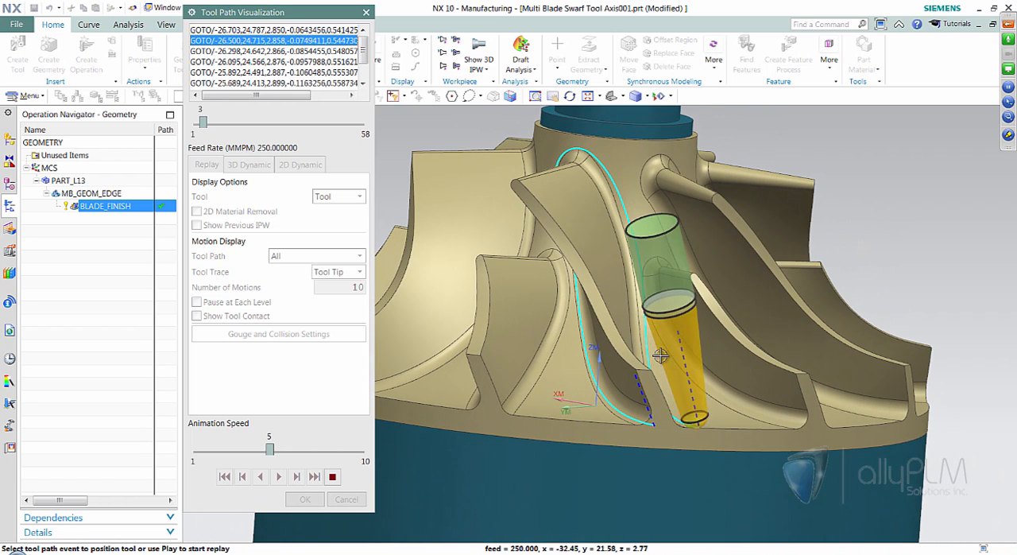
click(306, 498)
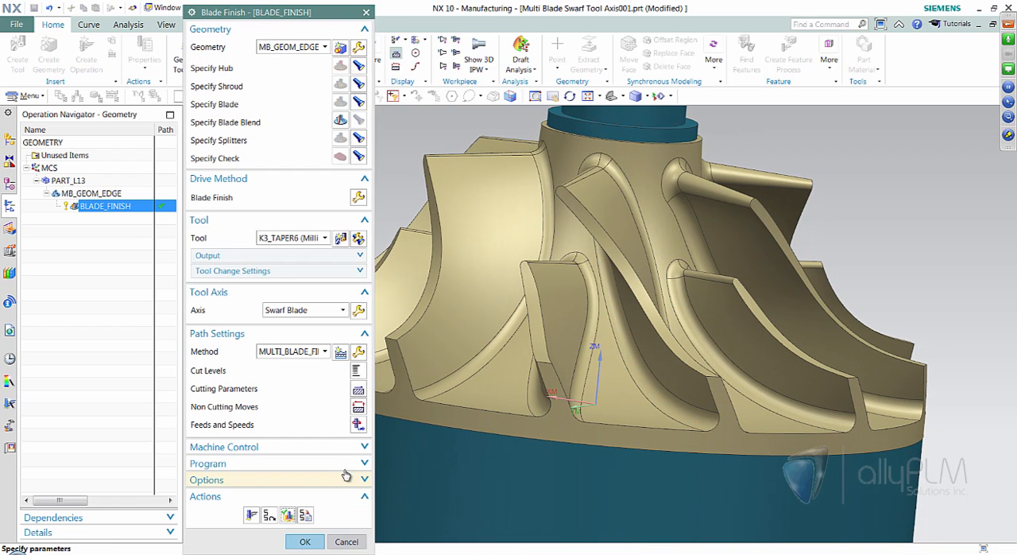
click(305, 541)
middle_drag(799, 357, 648, 351)
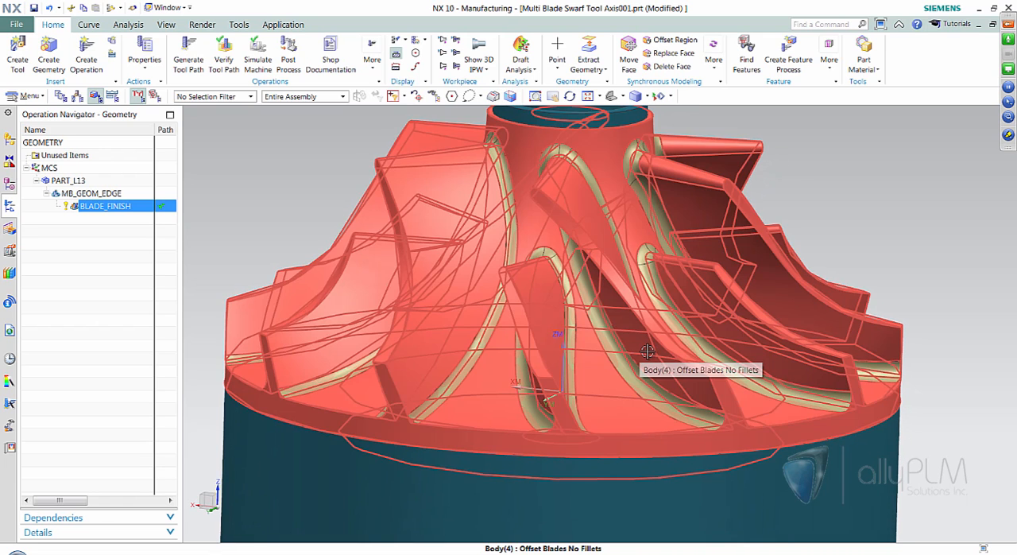
scroll(647, 351, down, 1)
middle_drag(889, 164, 888, 165)
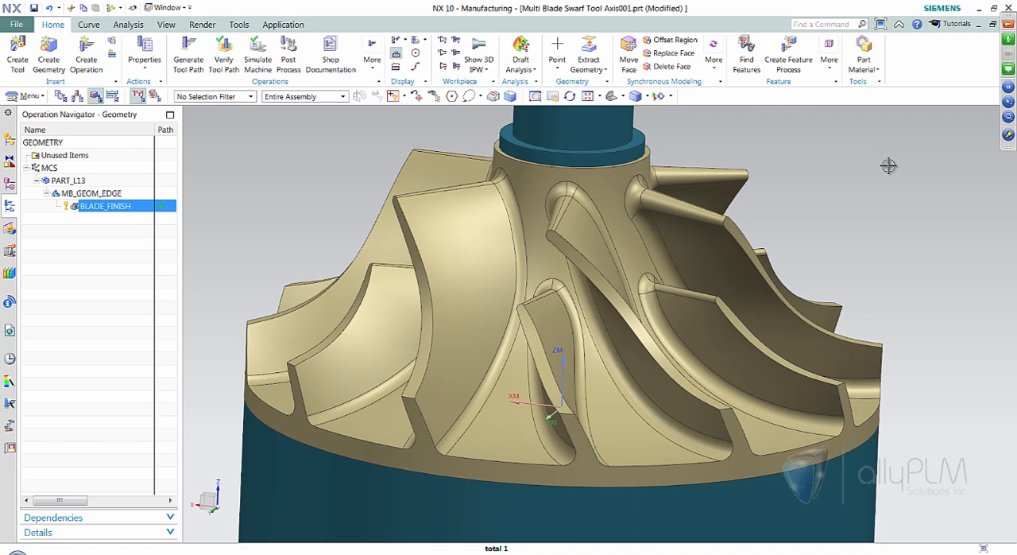
scroll(888, 165, down, 1)
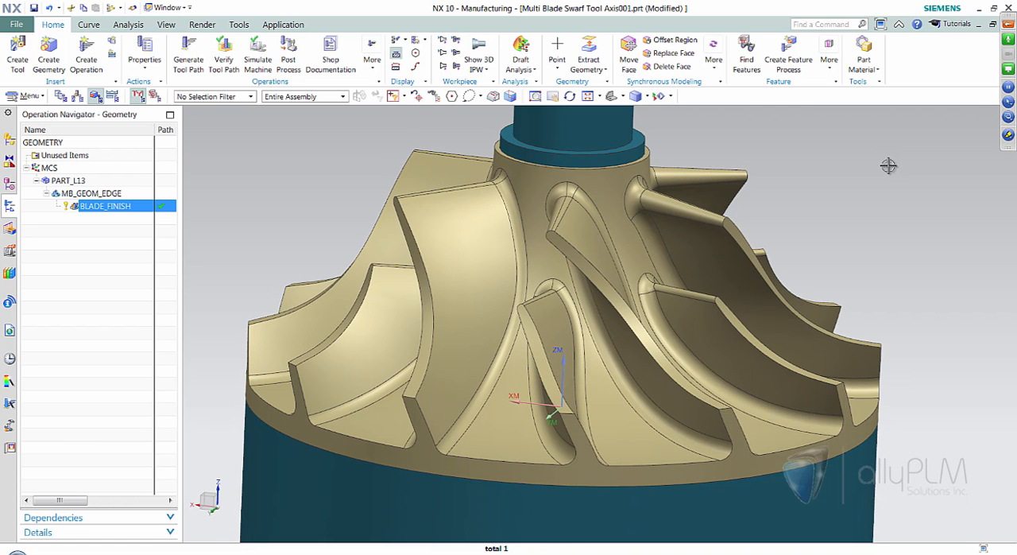
double_click(132, 214)
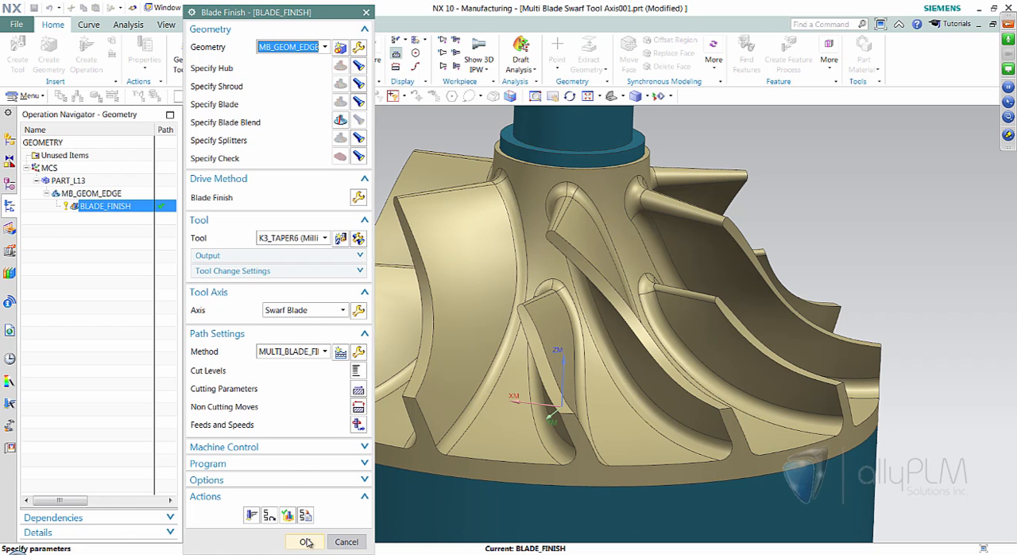
click(355, 544)
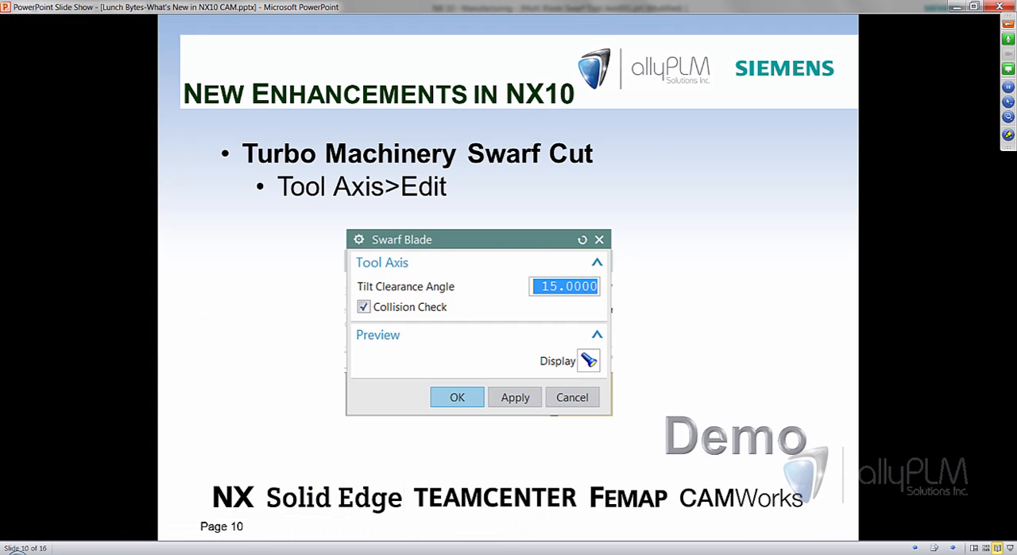
- Advance the PowerPoint slide show to the 5 Axis Variable Contour Settings slide and return to NX
key(Right)
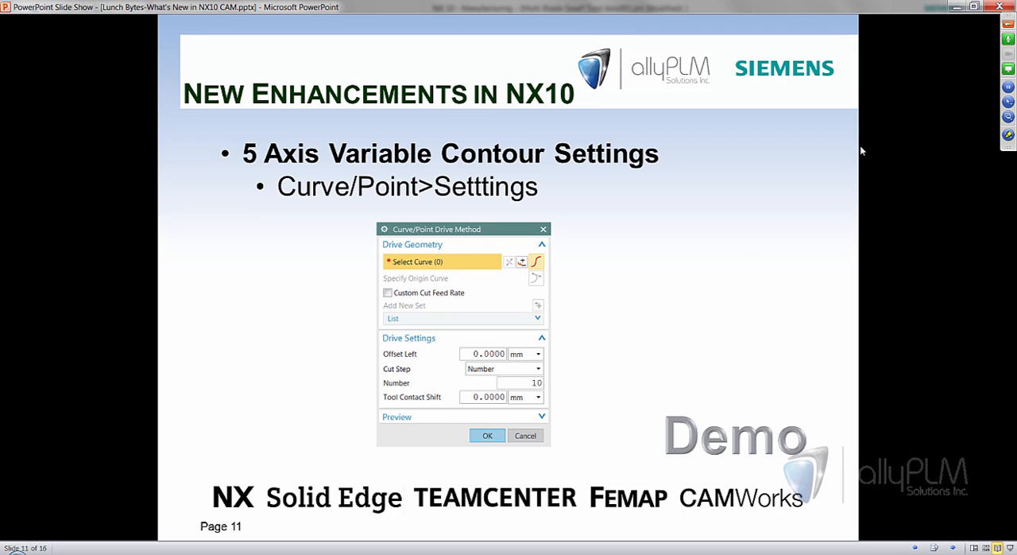
click(958, 8)
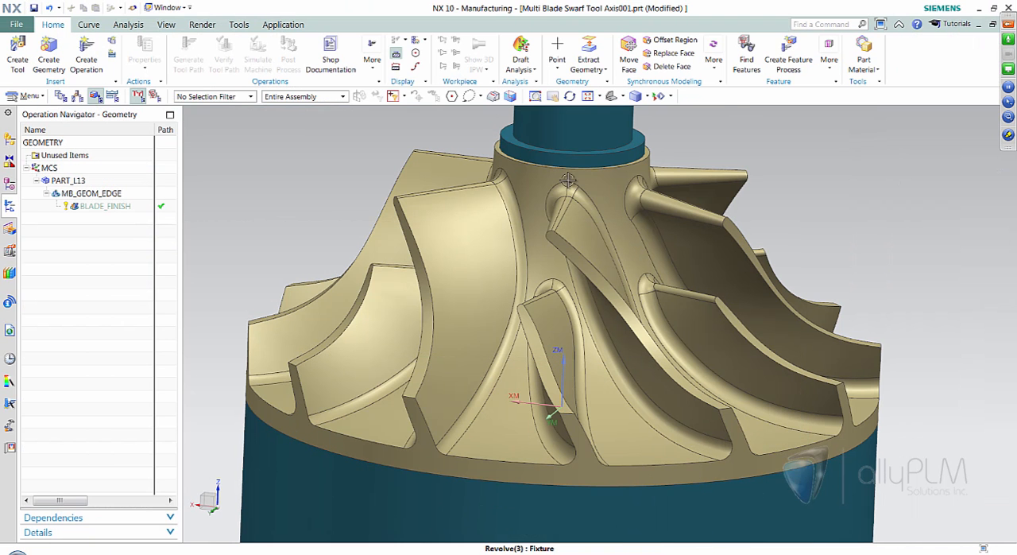
- Switch to the open part rotary_milling001.prt and inspect its shape from the side and at an angle
click(168, 7)
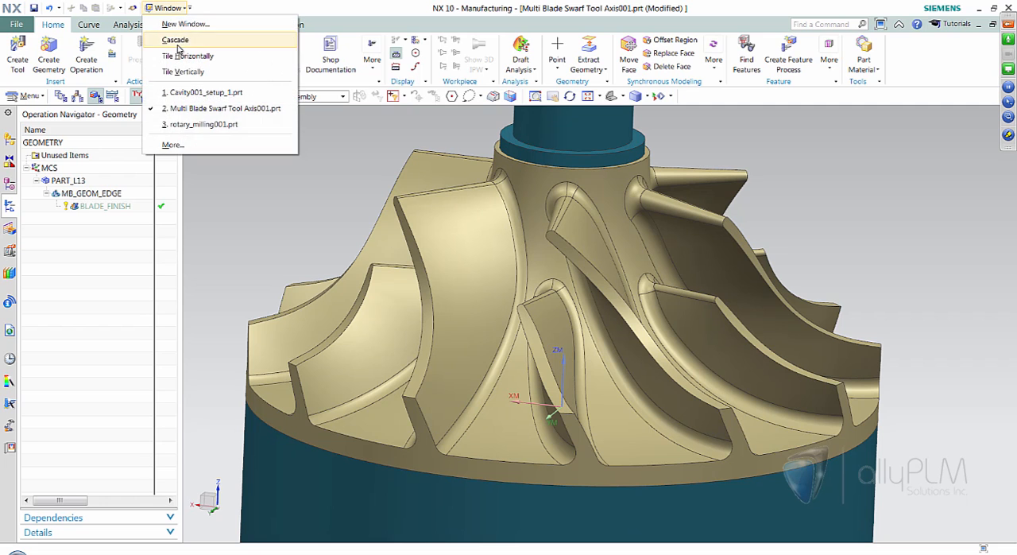
click(184, 127)
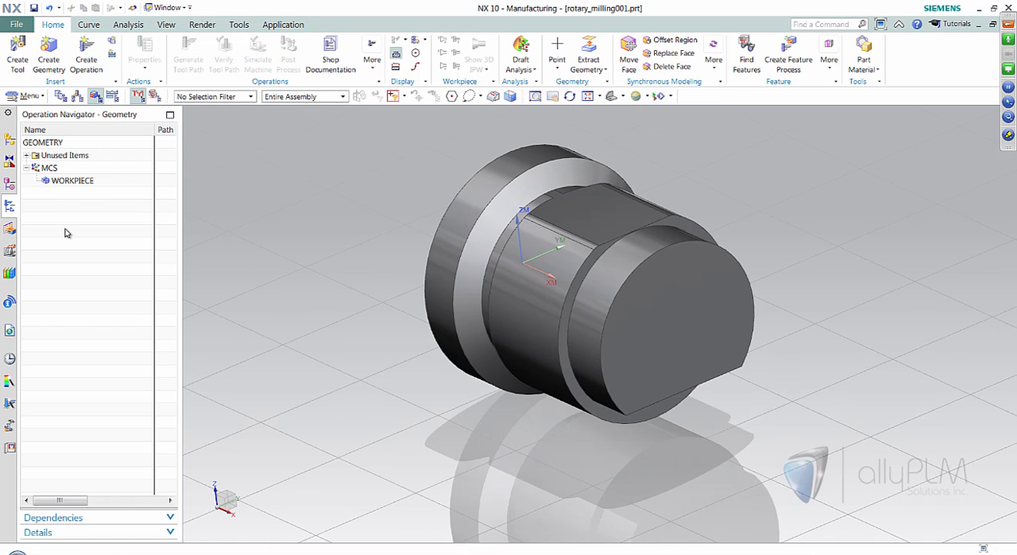
middle_drag(890, 366, 871, 405)
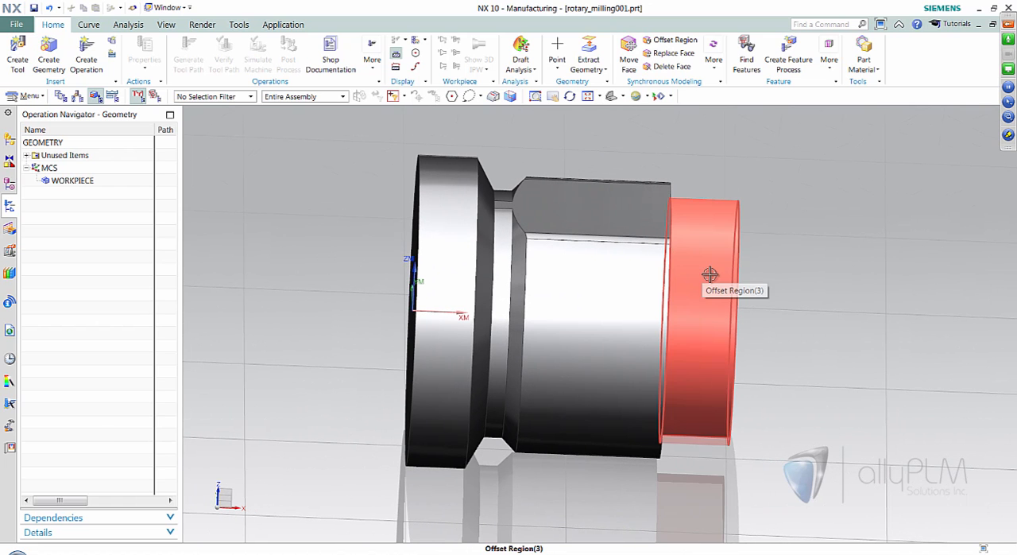
middle_drag(743, 331, 807, 465)
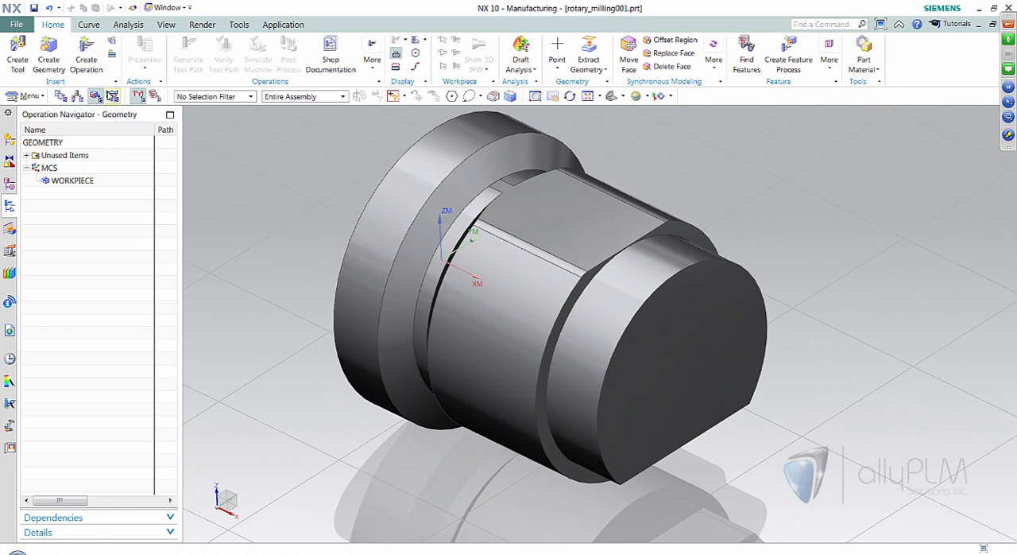
- Create a mill_multi-axis Variable Contour operation with the 20MM_MILL tool, WORKPIECE geometry and MILL_FINISH method
click(86, 55)
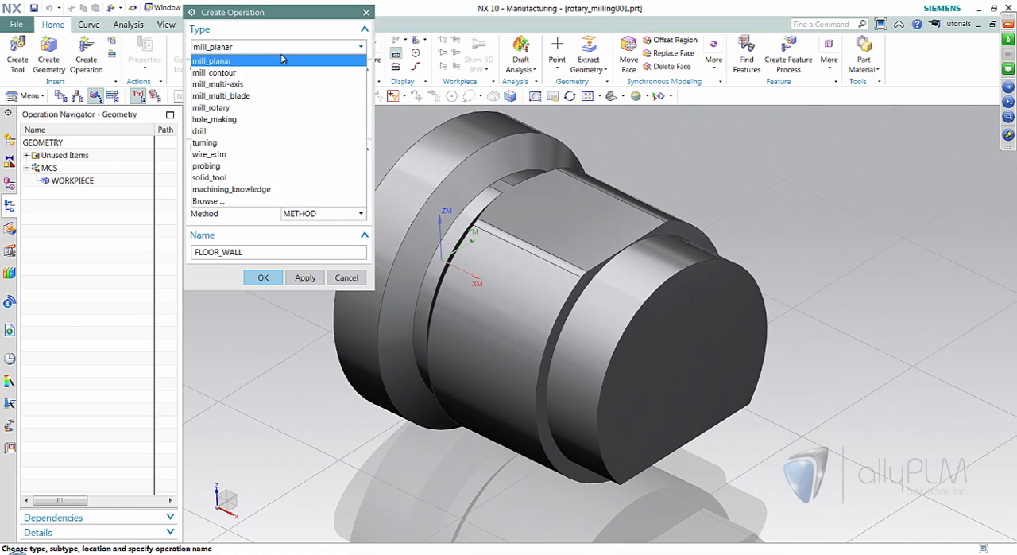
click(238, 46)
click(240, 84)
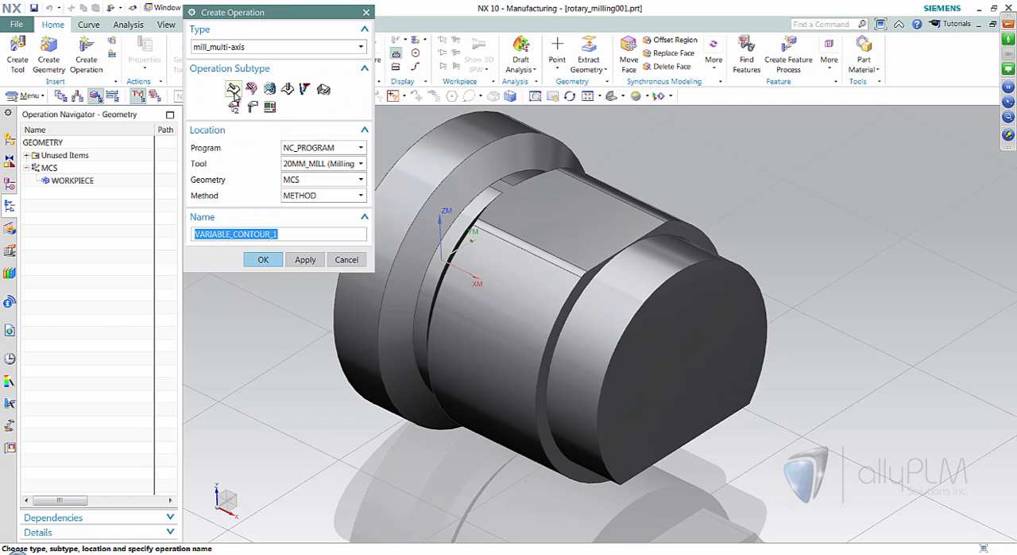
mouse_move(234, 90)
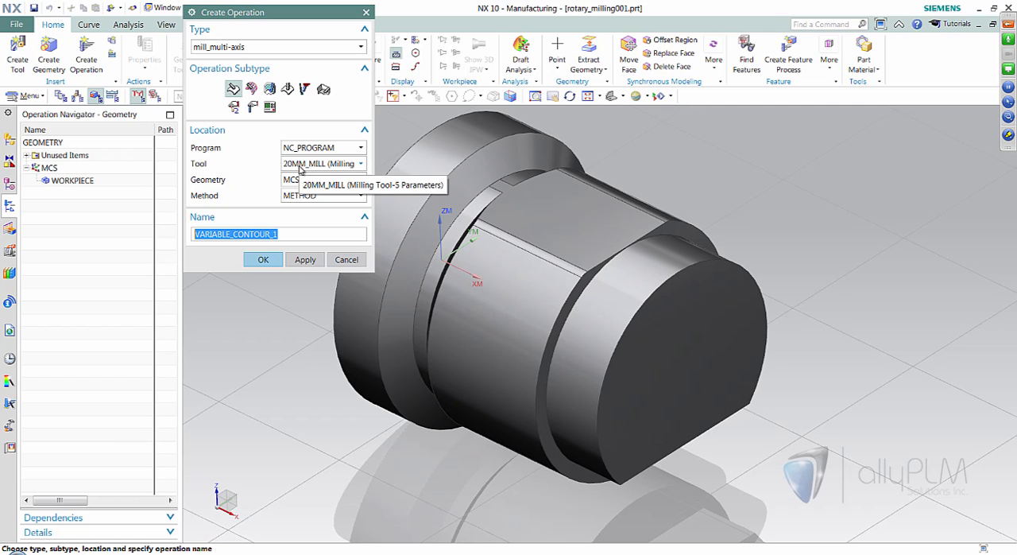
click(302, 180)
click(295, 216)
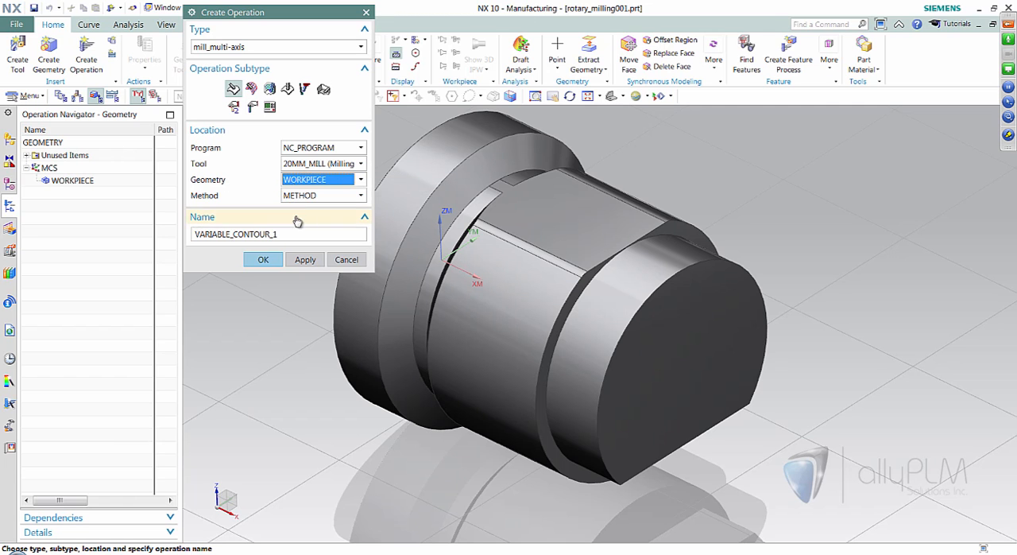
click(307, 196)
click(292, 221)
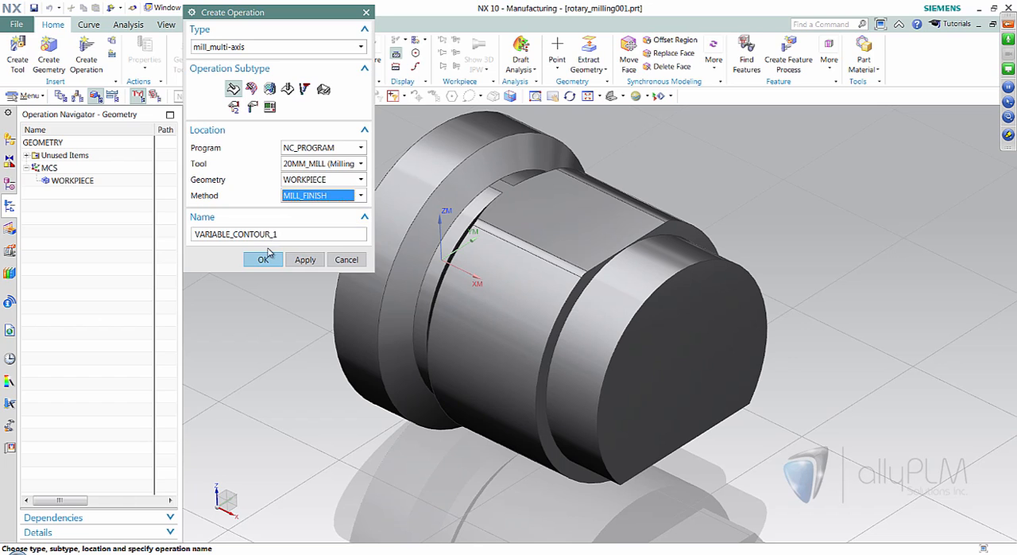
click(263, 259)
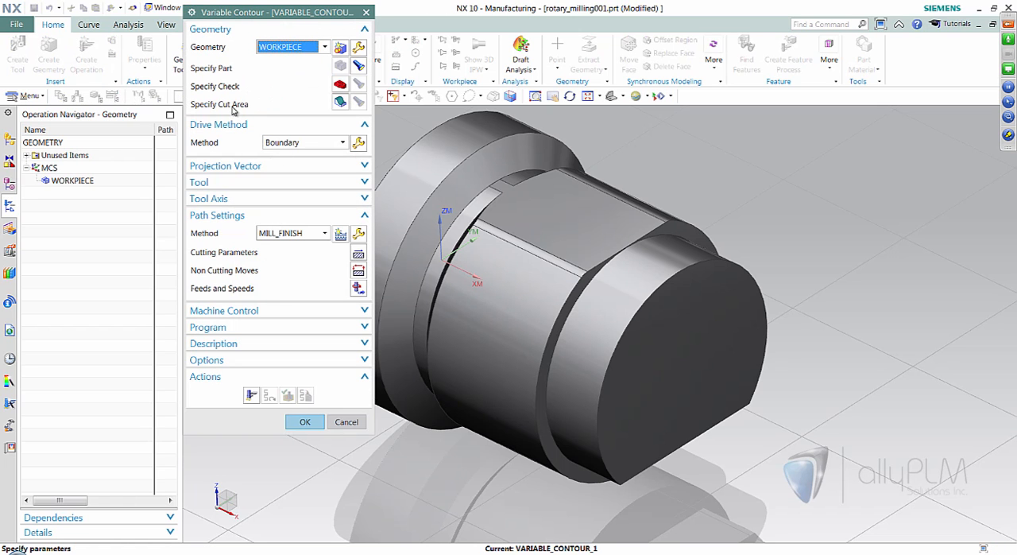
- Specify the cylindrical face around the part's front end boss as the operation's cut area
click(341, 107)
click(718, 223)
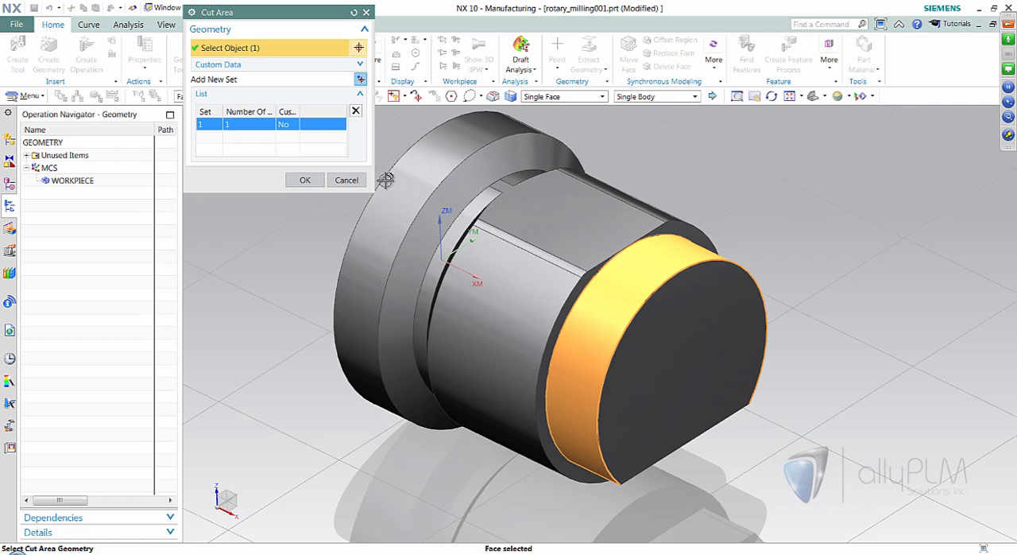
click(304, 180)
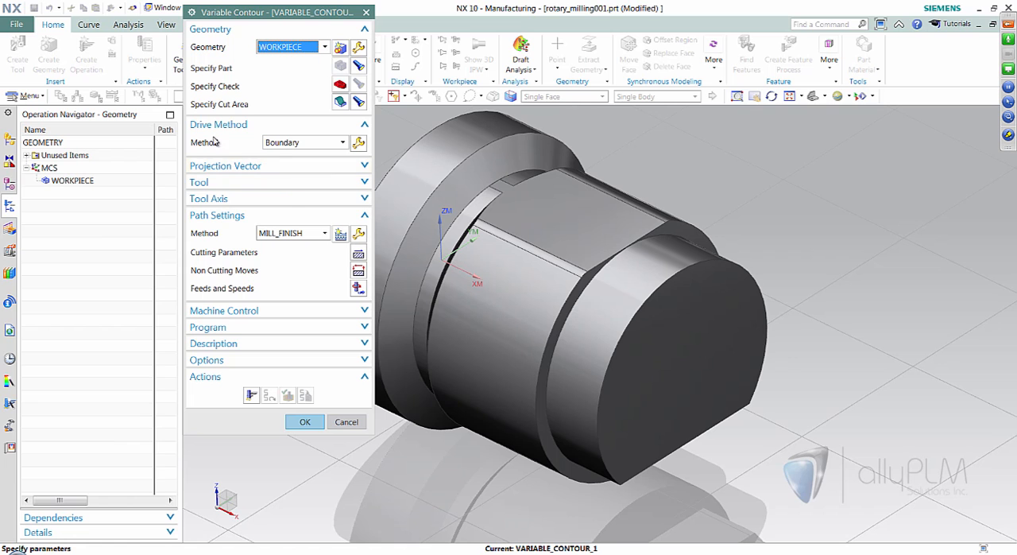
- Change the operation's drive method from Boundary to Curve/Point, accepting the reset of the drive geometry
click(322, 143)
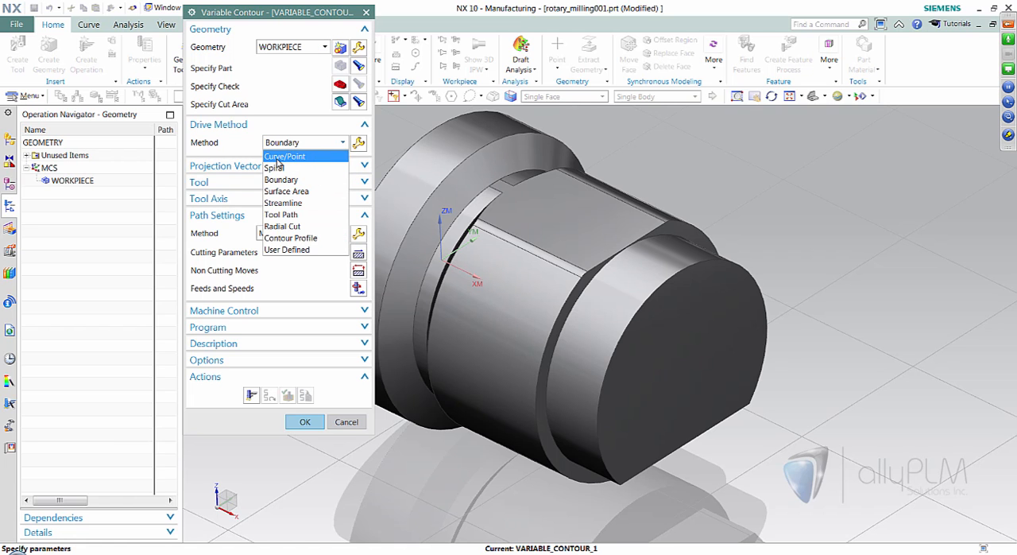
click(284, 157)
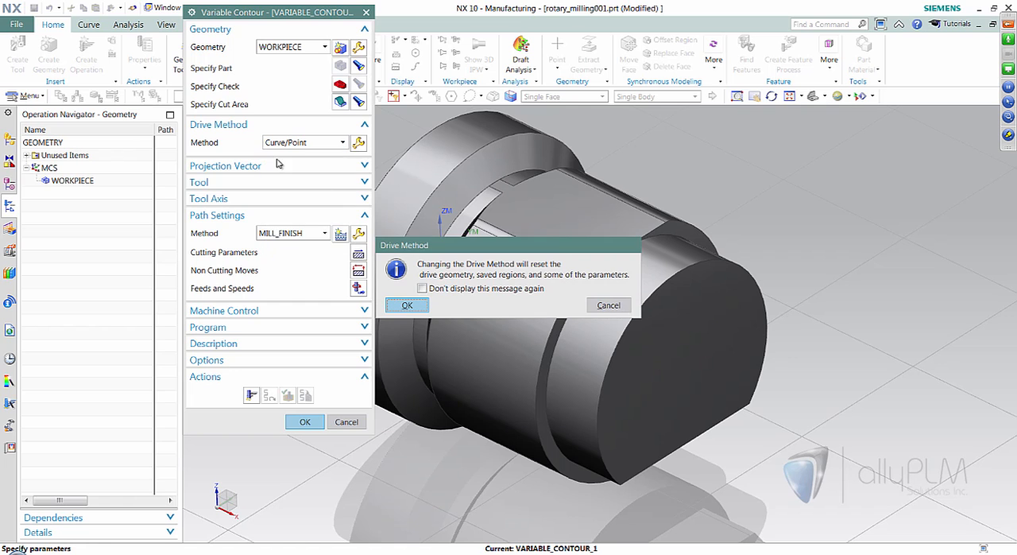
click(407, 305)
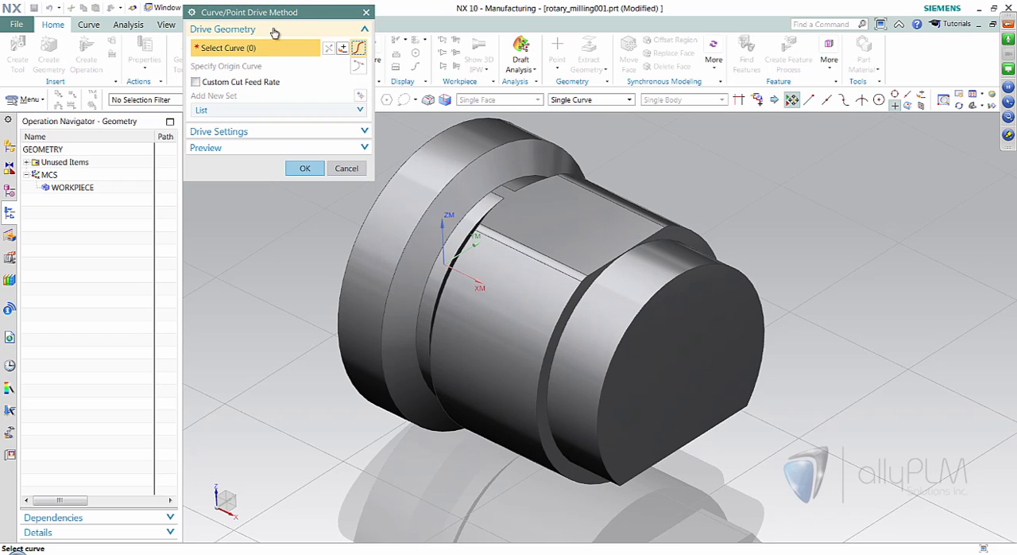
- Use the circular edge where the end boss meets the shoulder as drive curve, with Offset Left set to 10 mm
drag(281, 181, 270, 258)
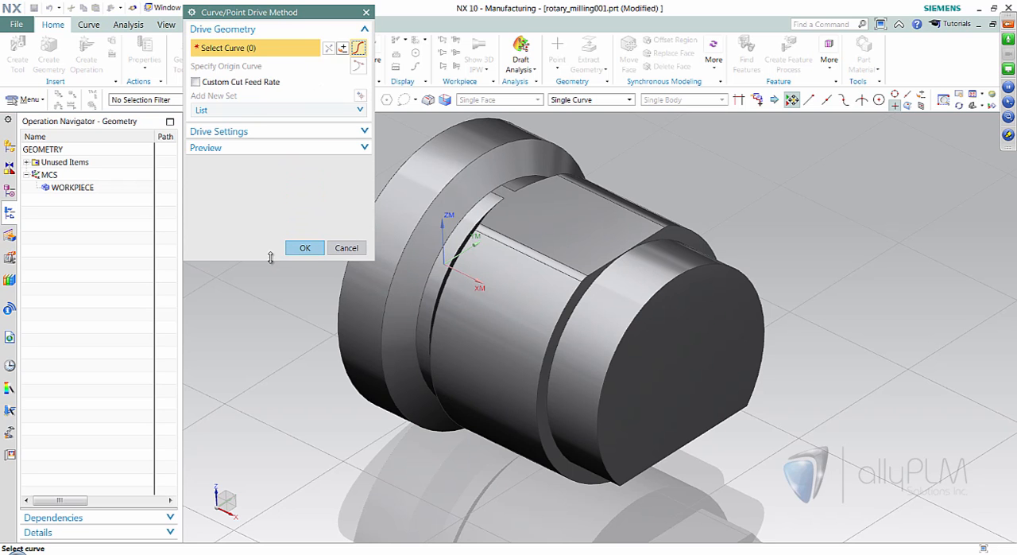
click(364, 132)
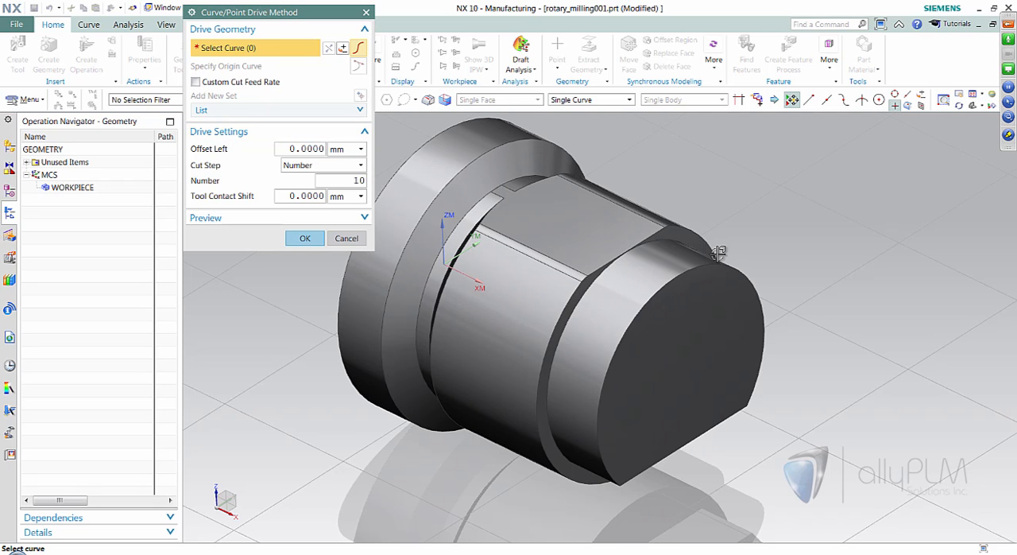
click(672, 243)
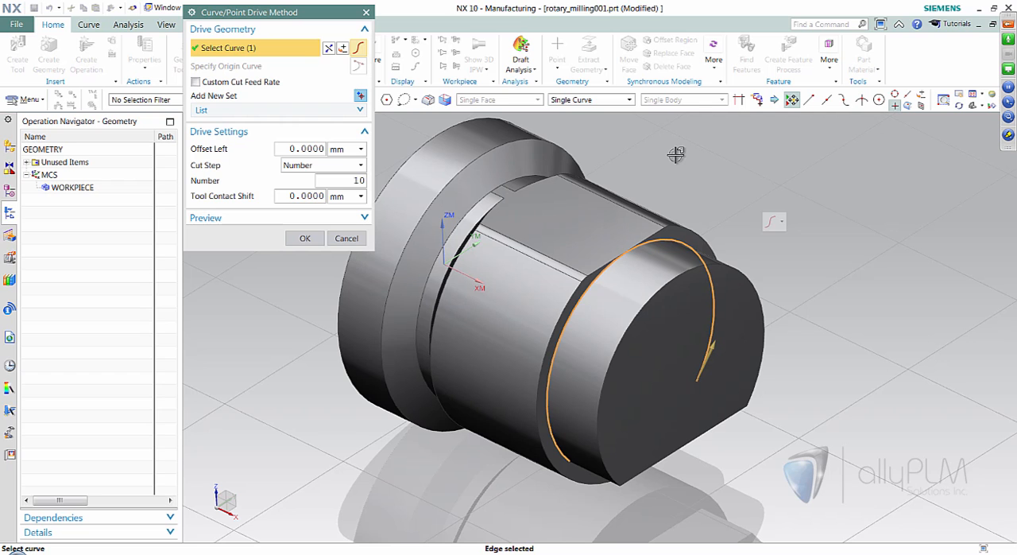
double_click(316, 149)
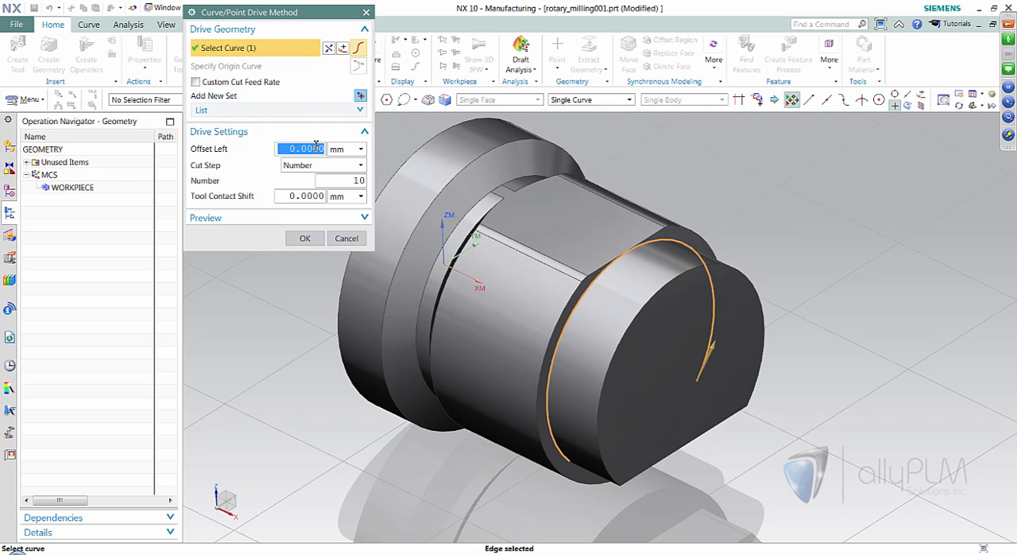
text(10)
key(Tab)
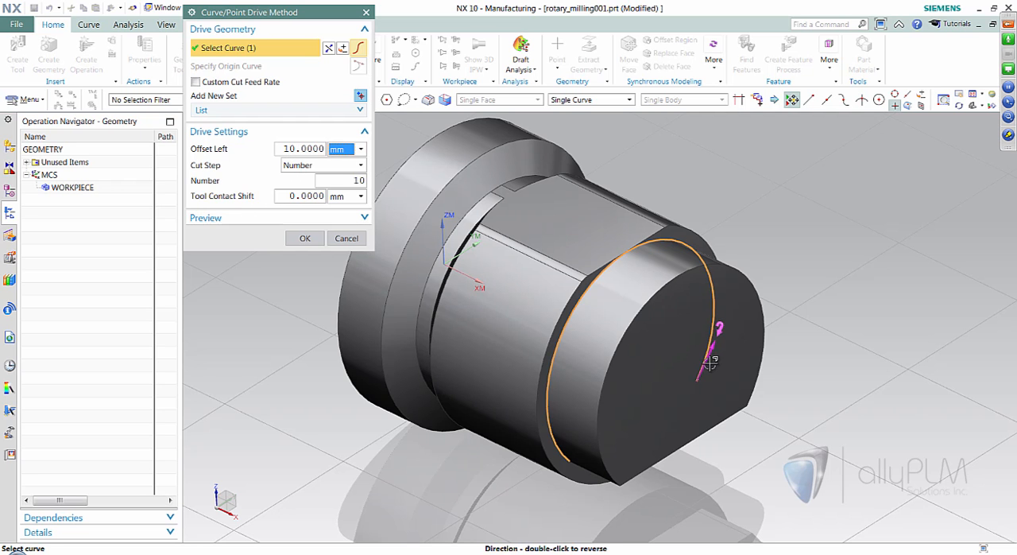
middle_drag(752, 299, 755, 355)
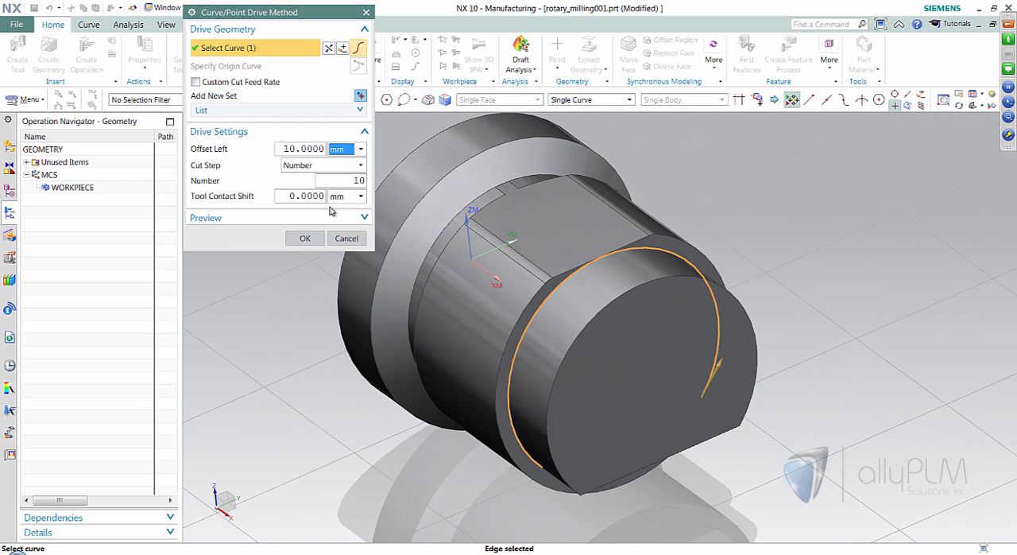
click(310, 238)
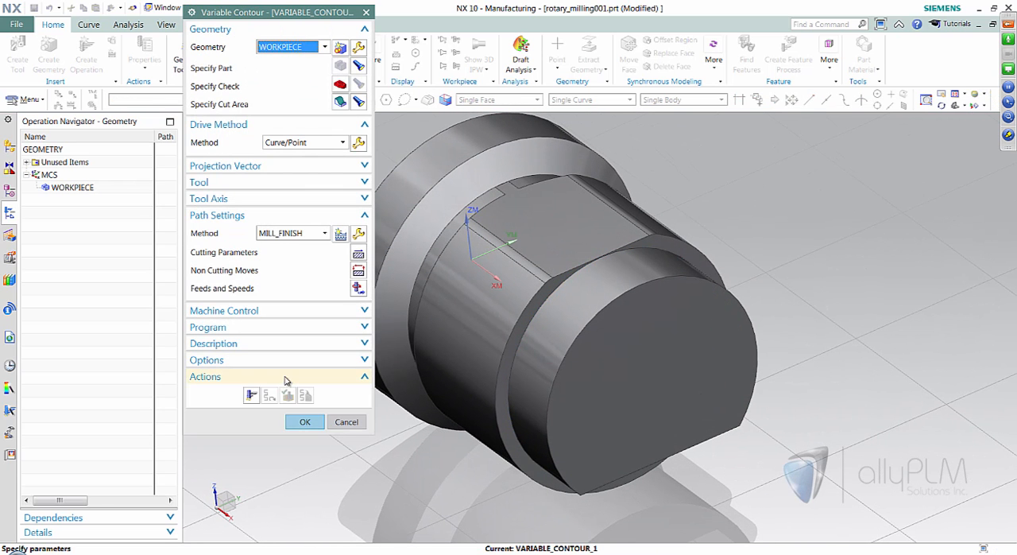
- Generate the Variable Contour tool path and replay its motions along the end boss at animation speed 7
click(252, 395)
middle_drag(779, 347, 289, 409)
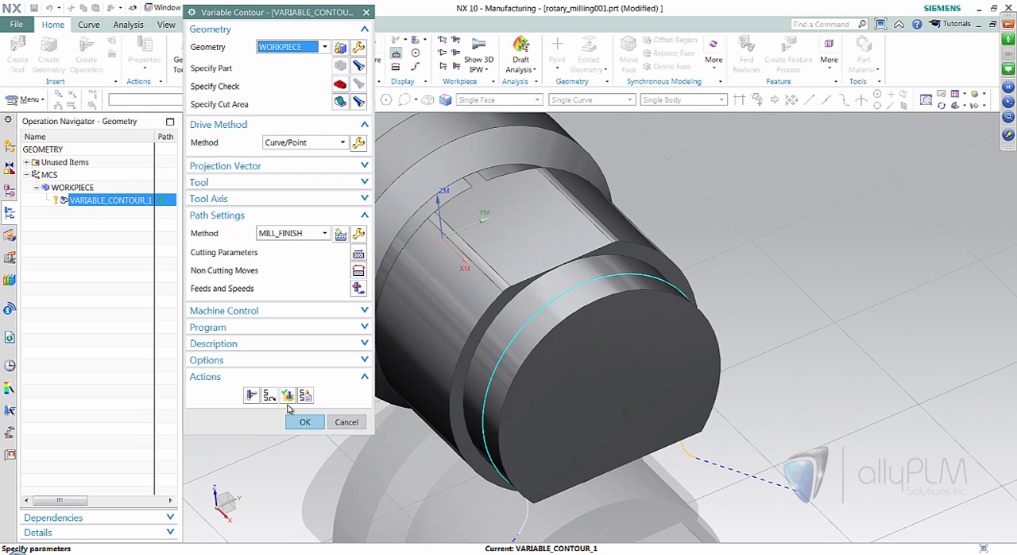
click(288, 395)
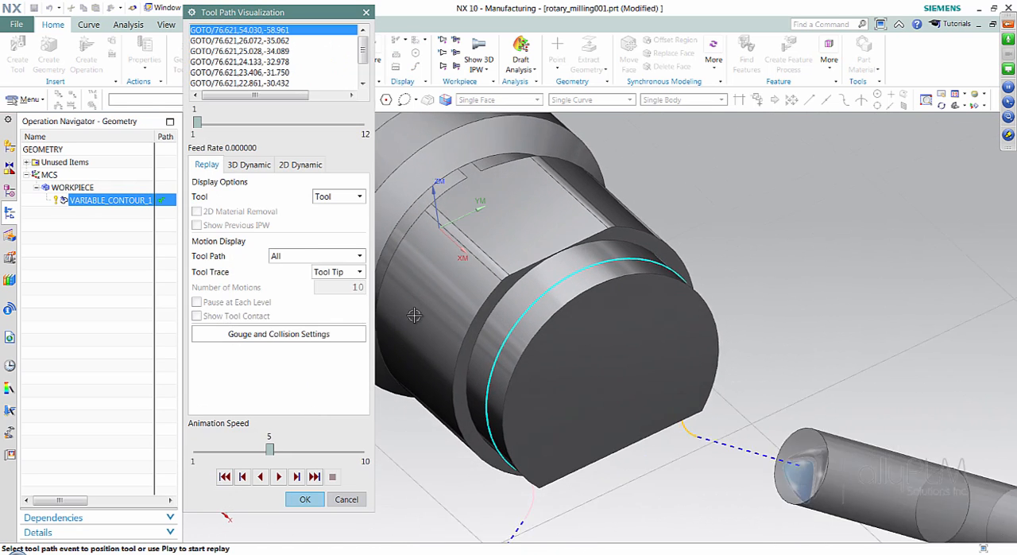
click(295, 476)
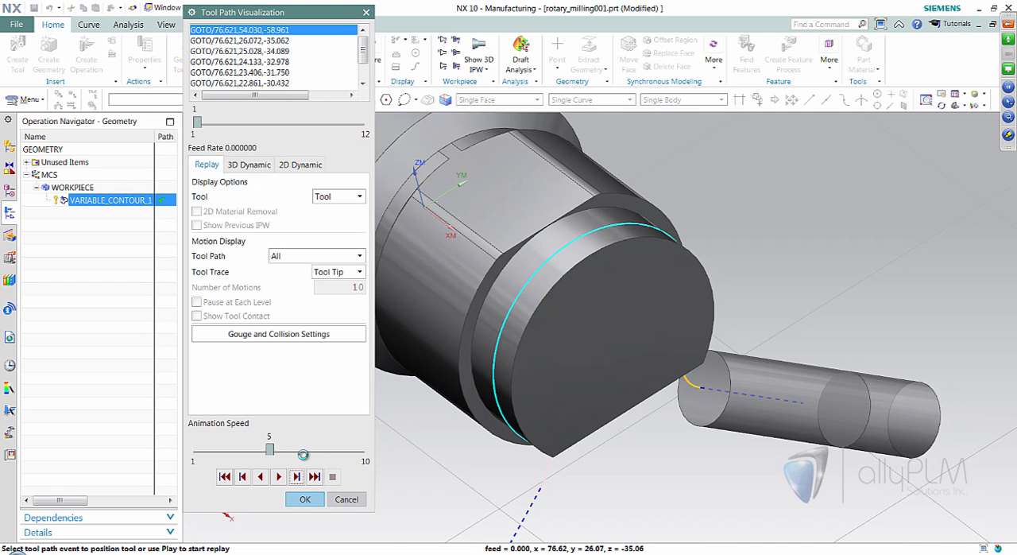
click(305, 453)
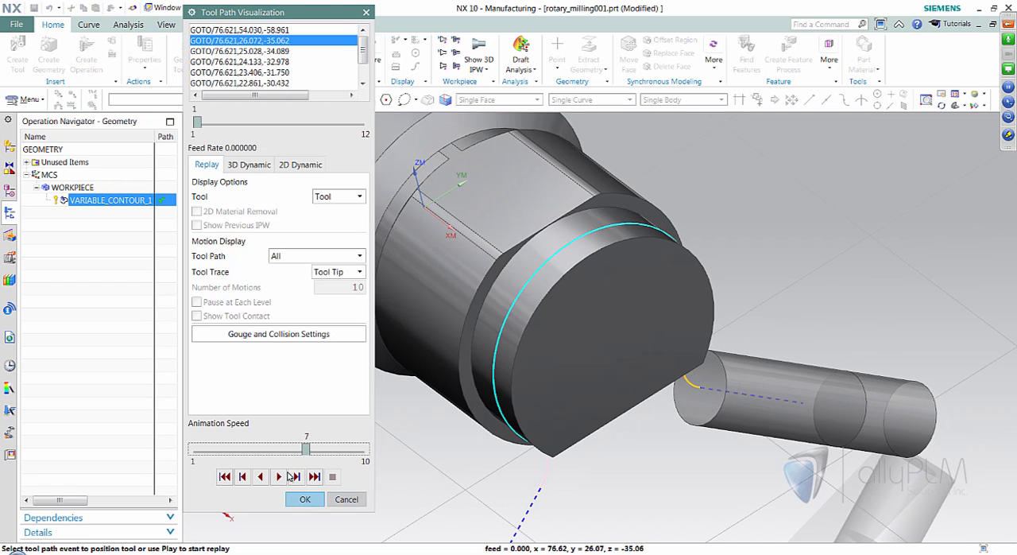
click(296, 477)
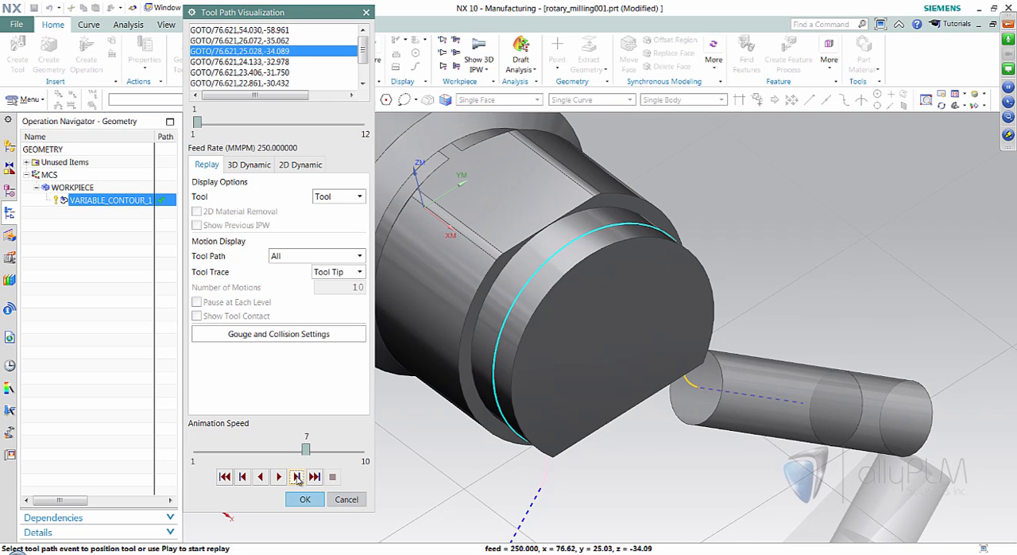
click(296, 477)
click(296, 477)
click(278, 476)
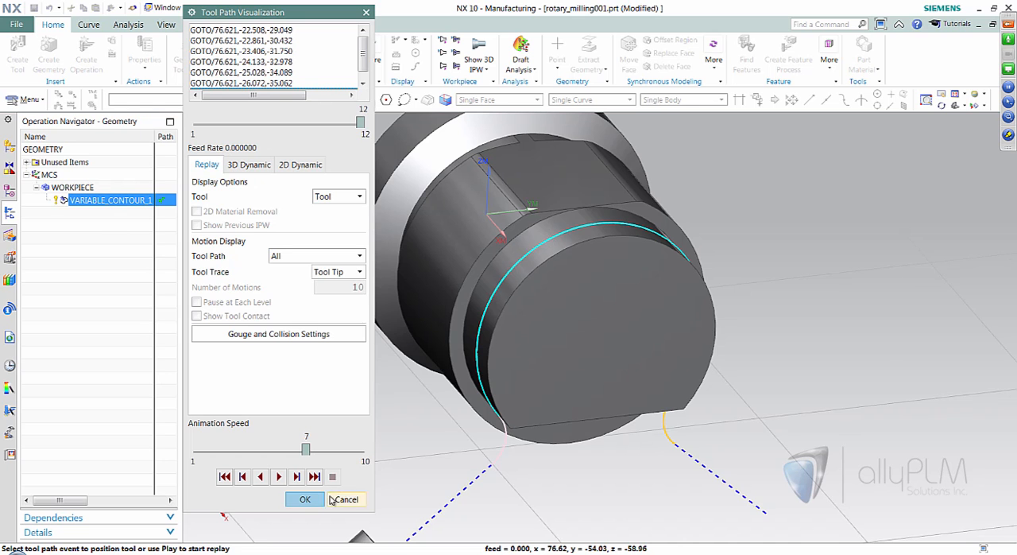
click(305, 499)
- Review the operation's Curve/Point drive settings and drive curve, keeping them as they are
middle_drag(540, 230, 622, 263)
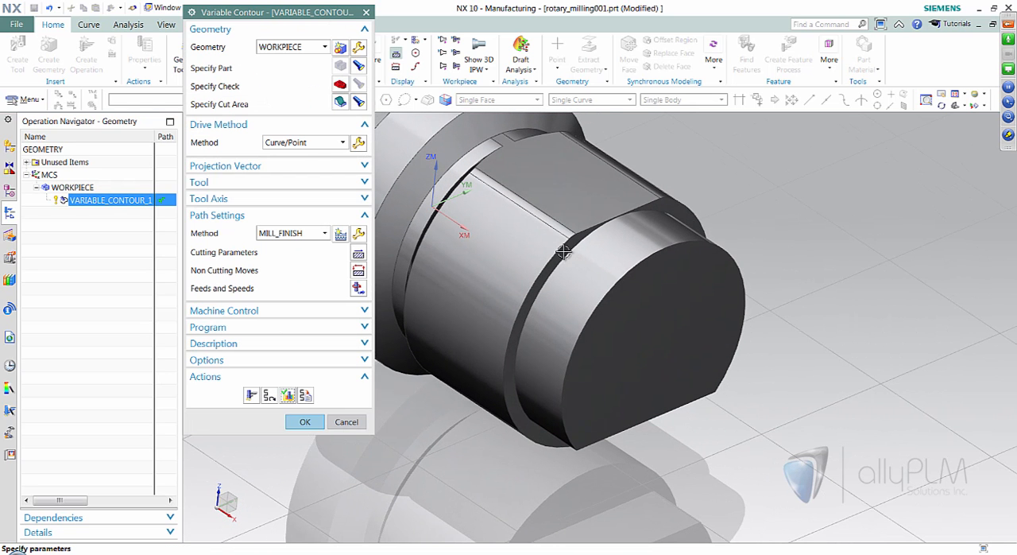
click(358, 144)
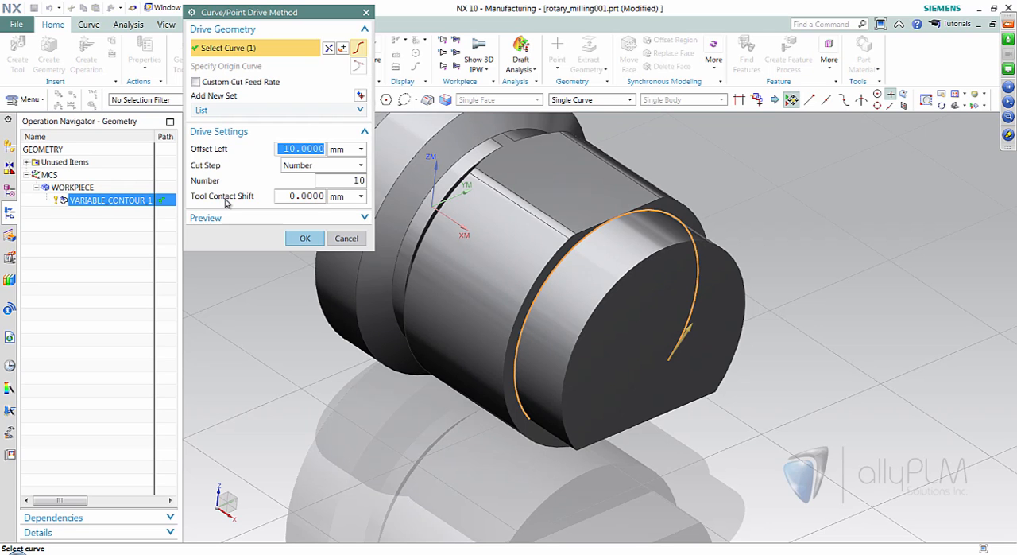
click(305, 238)
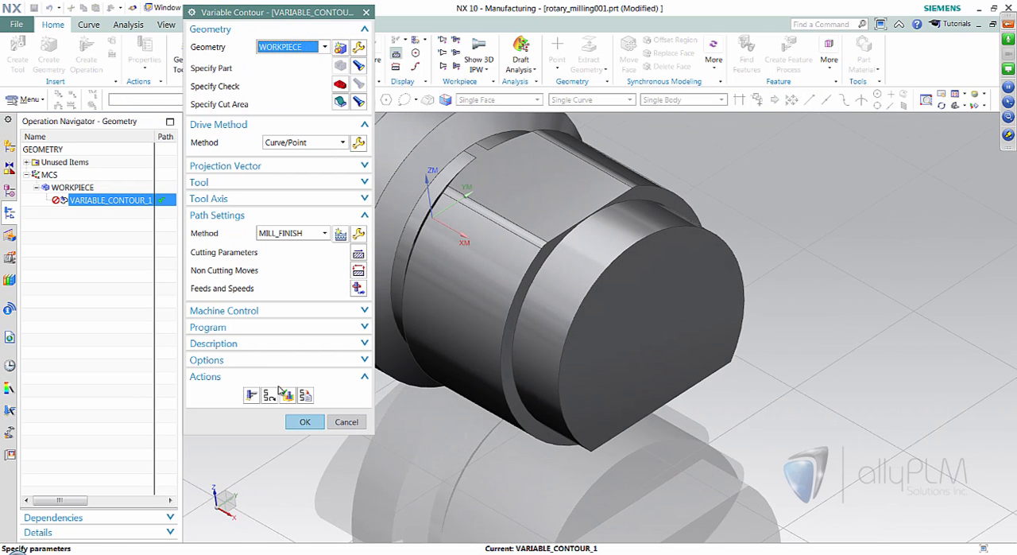
- Verify the tool path by placing the tool on the boss edge and stepping through motions to inspect its contact with the surface
click(287, 395)
middle_drag(740, 369, 566, 341)
click(566, 342)
middle_drag(664, 385, 649, 298)
scroll(670, 314, up, 1)
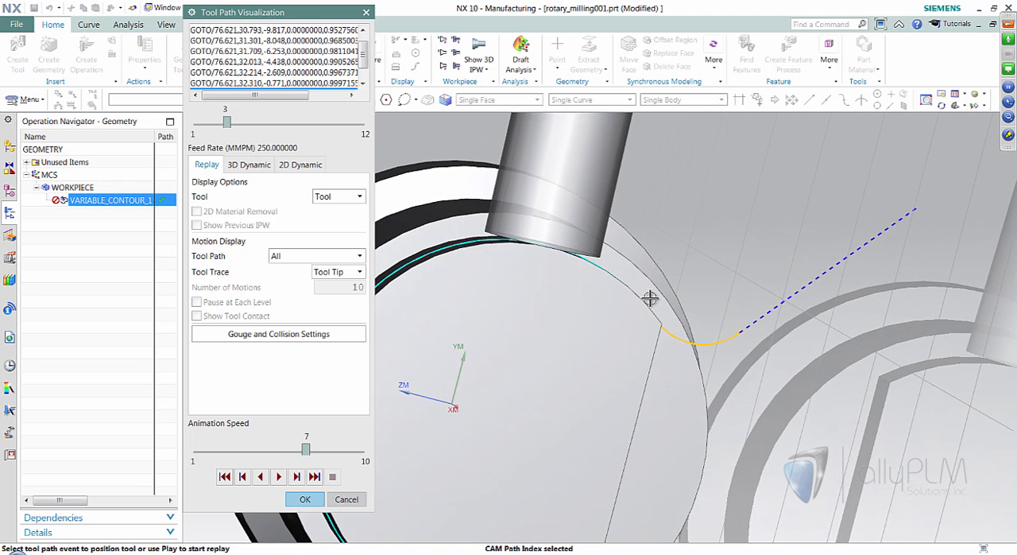
middle_drag(553, 258, 378, 420)
click(278, 477)
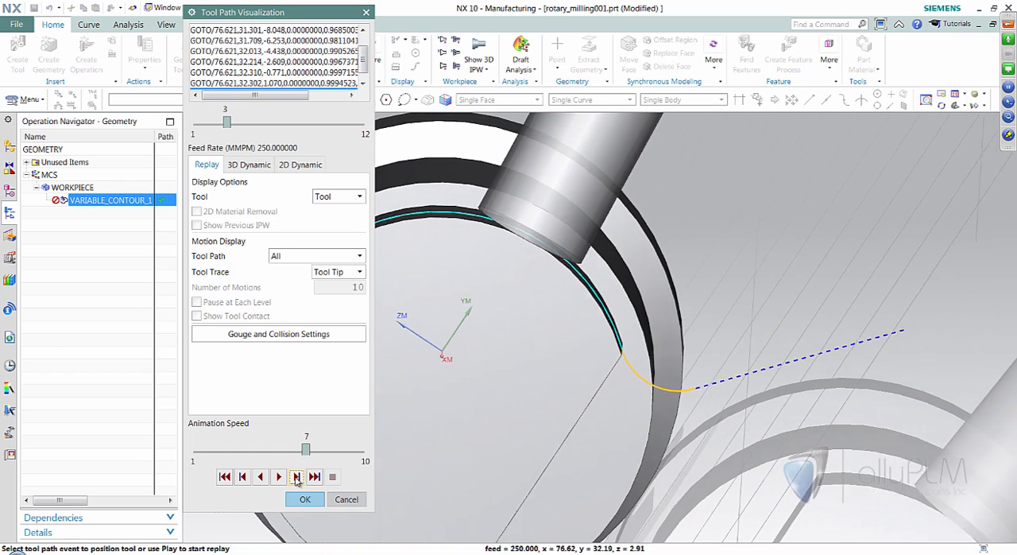
click(296, 476)
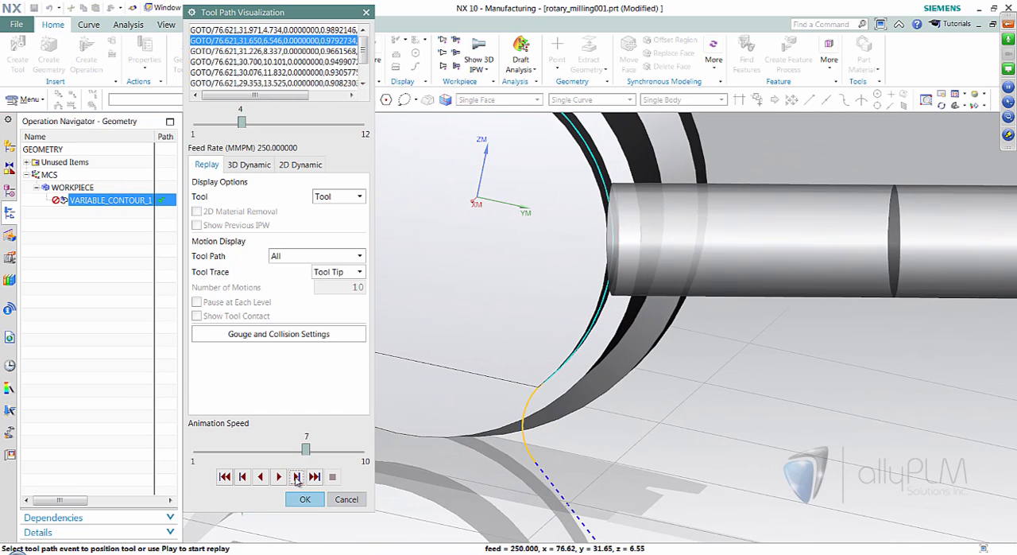
click(296, 476)
click(304, 499)
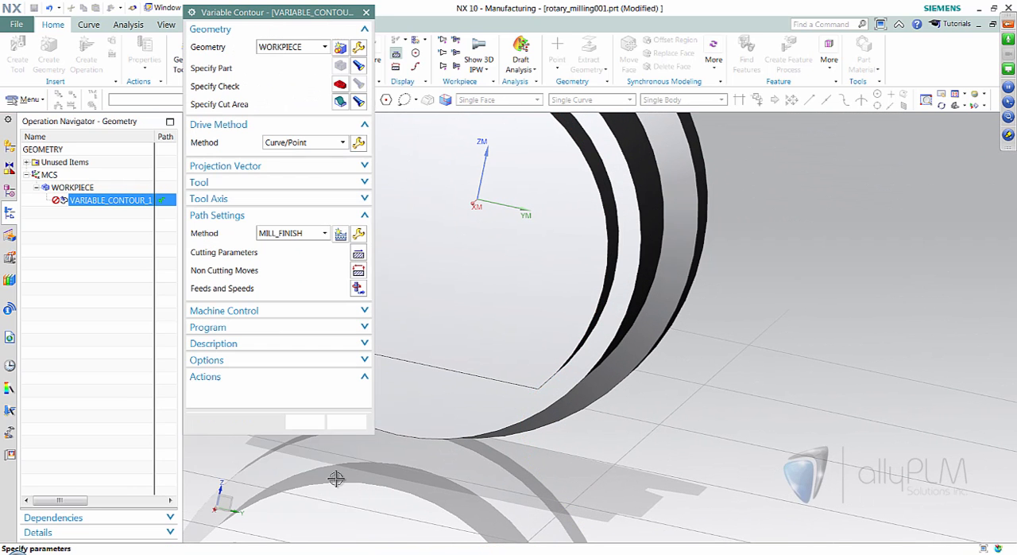
- Change the Tool Contact Shift in the Curve/Point drive settings and regenerate the tool path
click(358, 144)
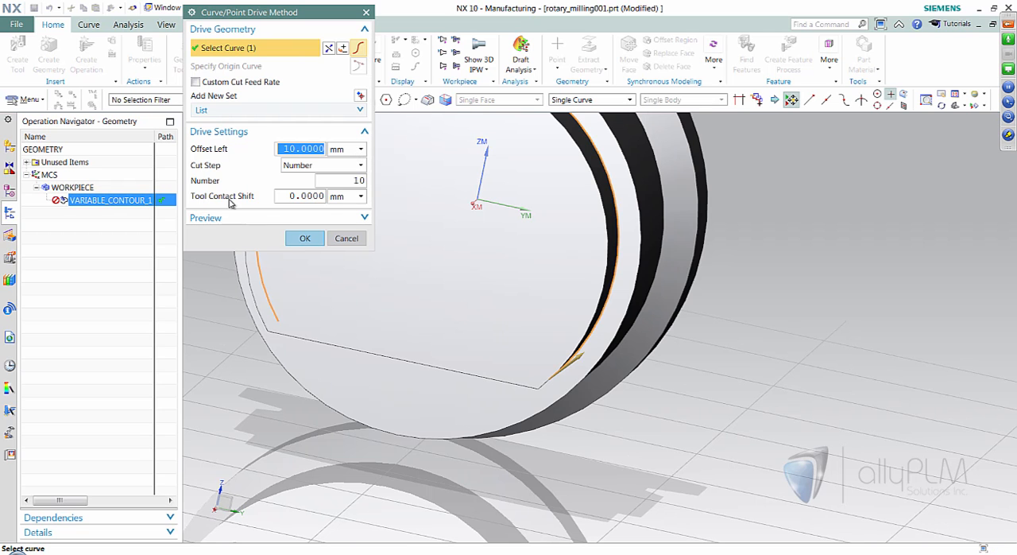
click(314, 197)
click(304, 237)
click(251, 395)
scroll(654, 359, up, 5)
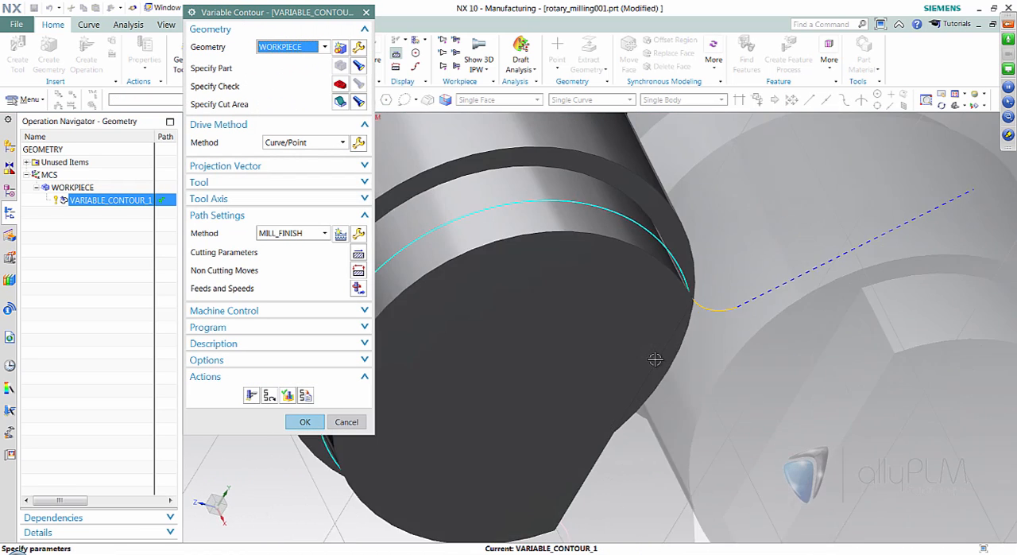
middle_drag(655, 359, 660, 282)
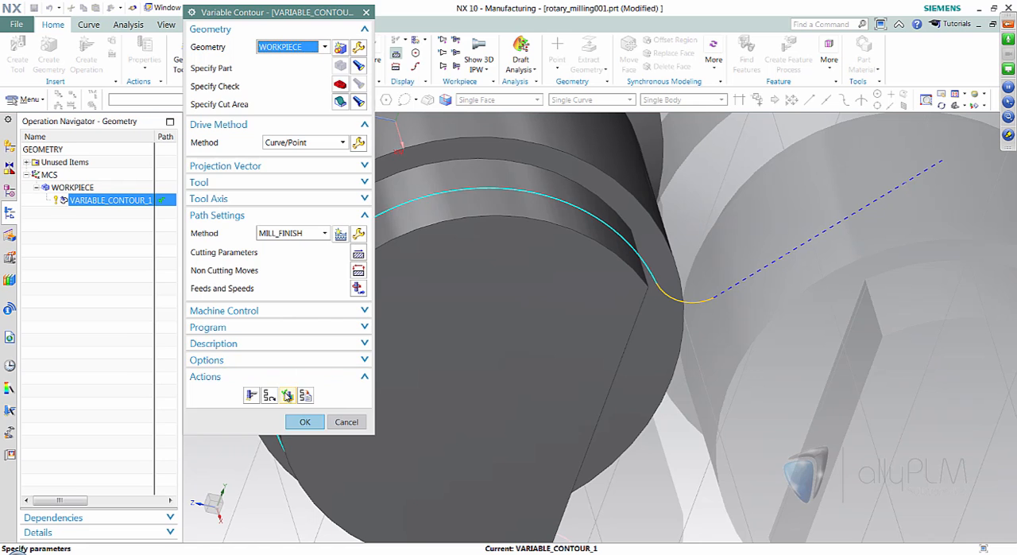
- Verify the shifted tool contact by stepping the tool around the boss from a point on the path, and accept the Variable Contour operation
click(288, 395)
click(642, 259)
middle_drag(642, 260, 740, 347)
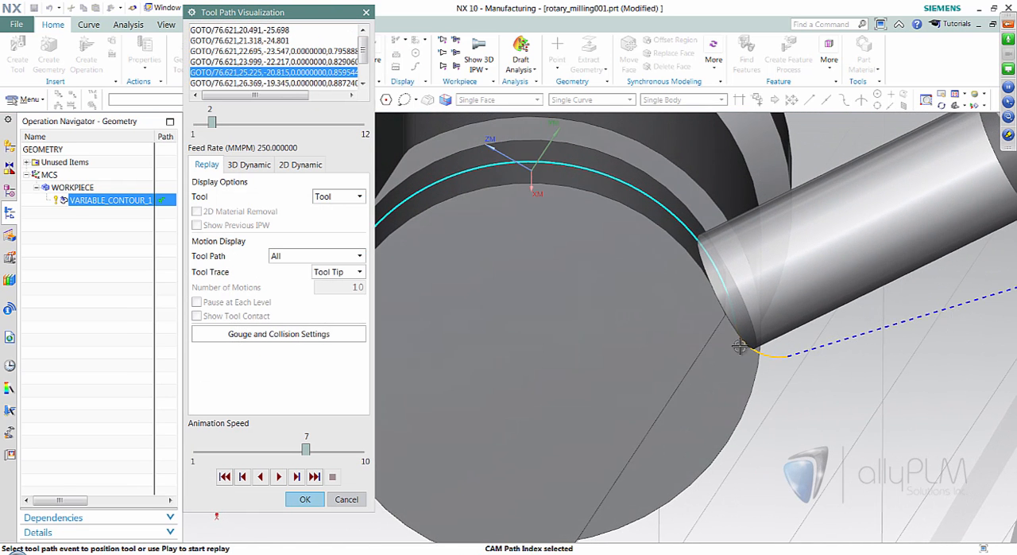
click(302, 478)
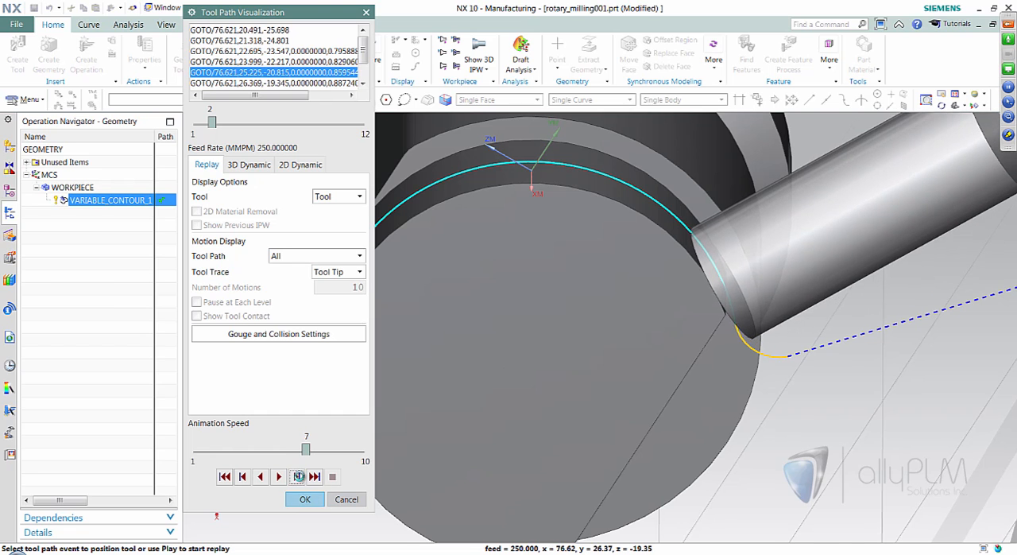
click(302, 478)
click(302, 478)
middle_drag(592, 502, 570, 291)
click(297, 477)
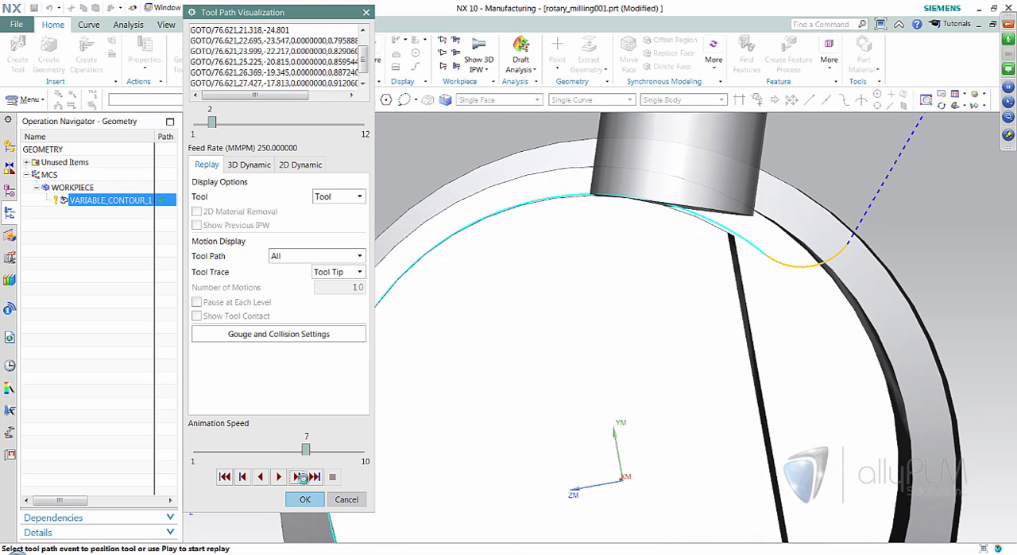
click(300, 480)
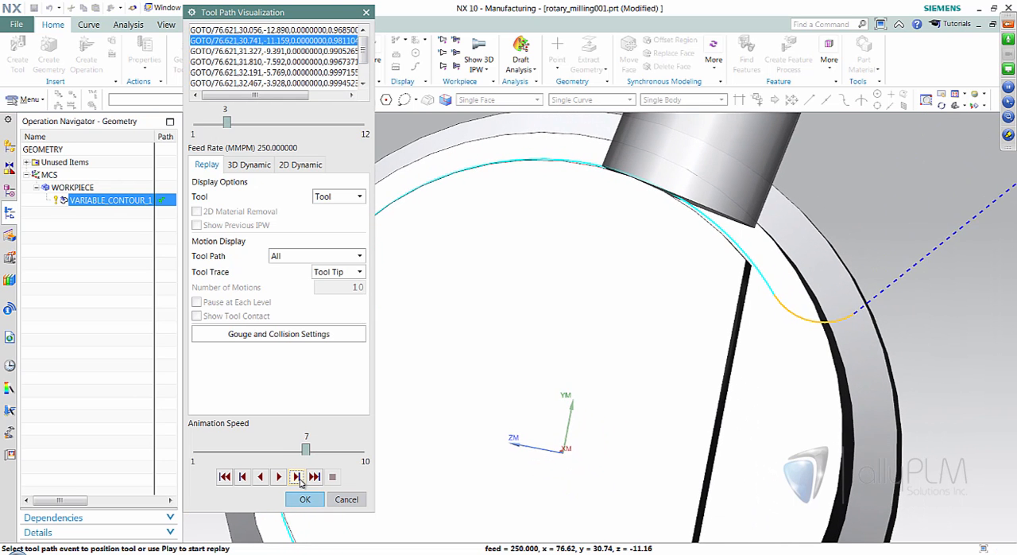
click(300, 480)
click(298, 477)
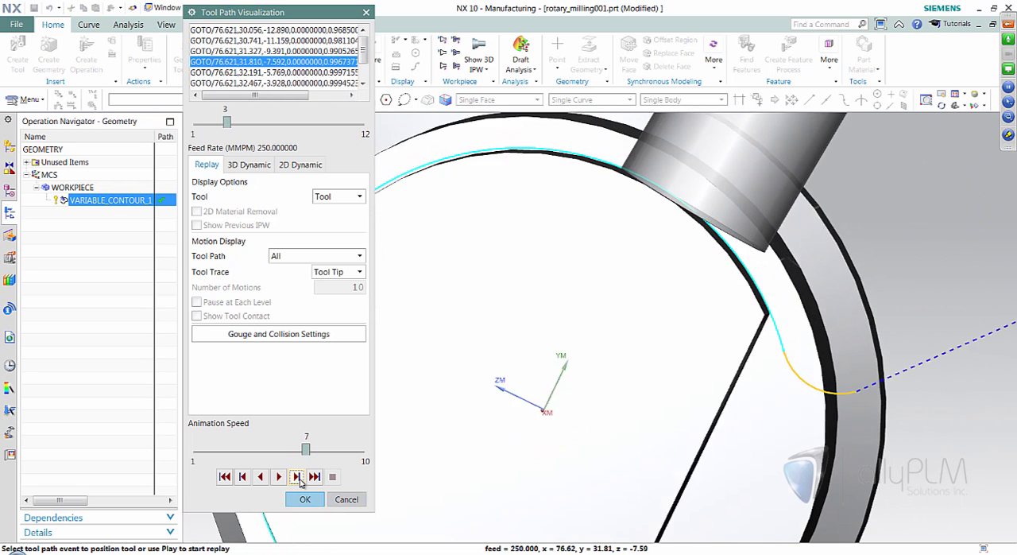
click(297, 477)
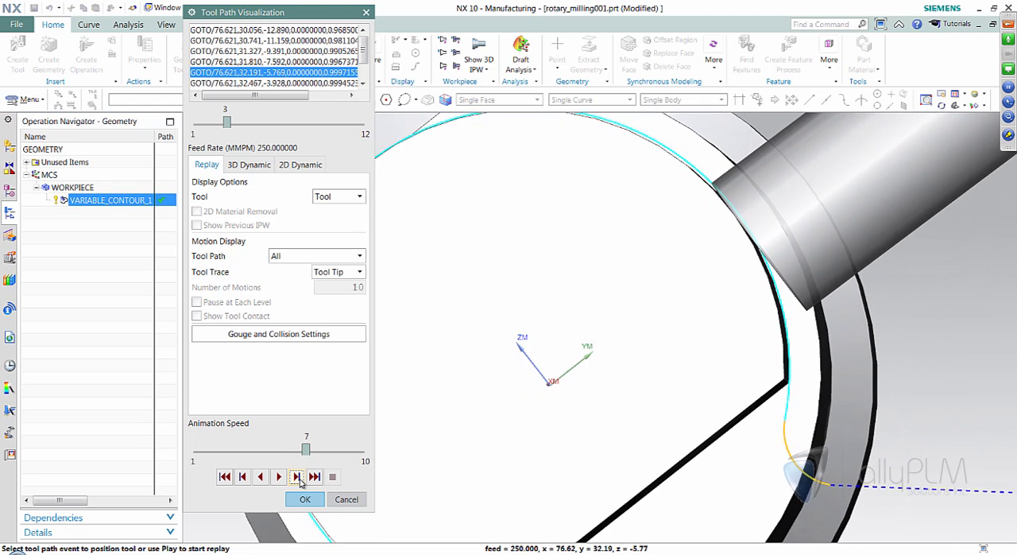
click(297, 477)
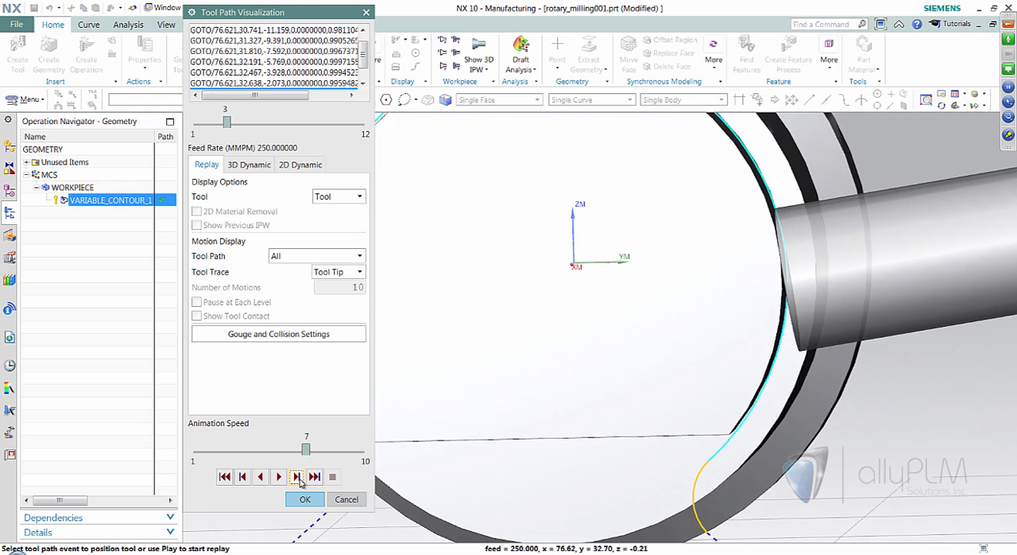
click(297, 477)
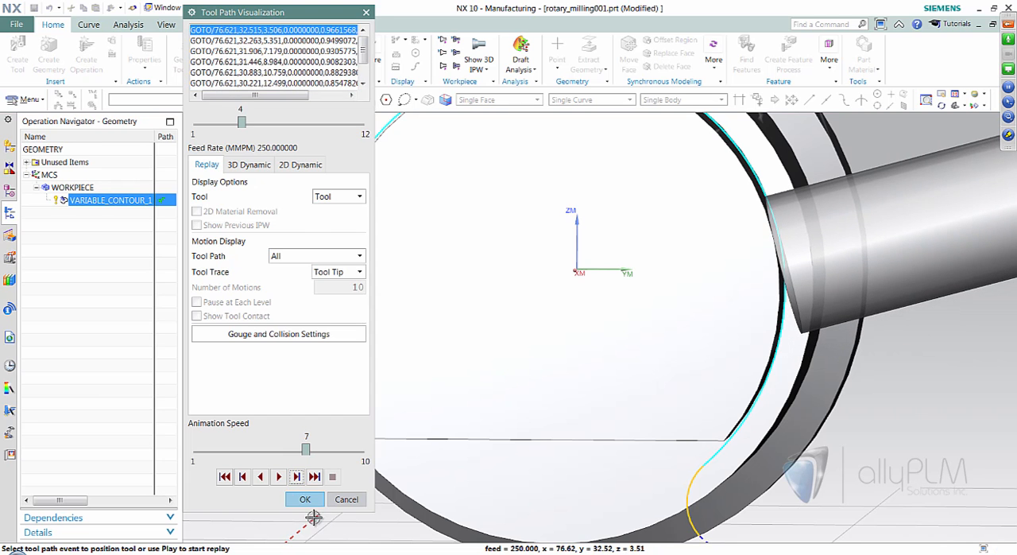
click(305, 499)
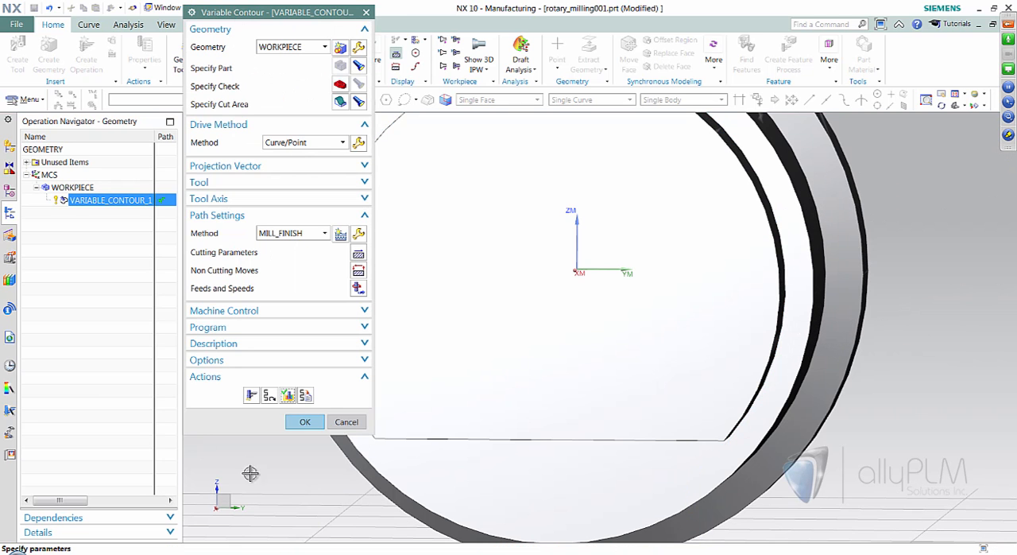
click(304, 422)
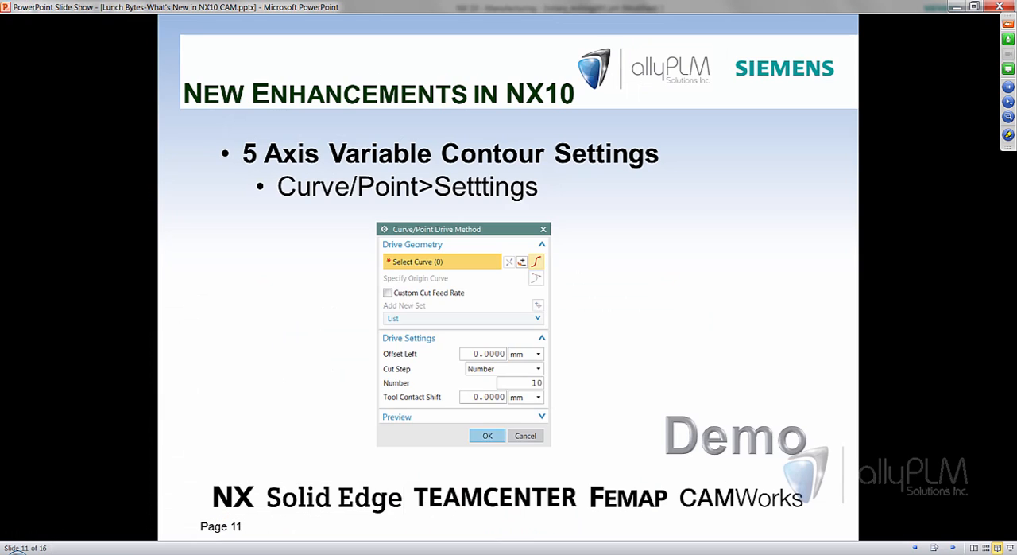
key(Right)
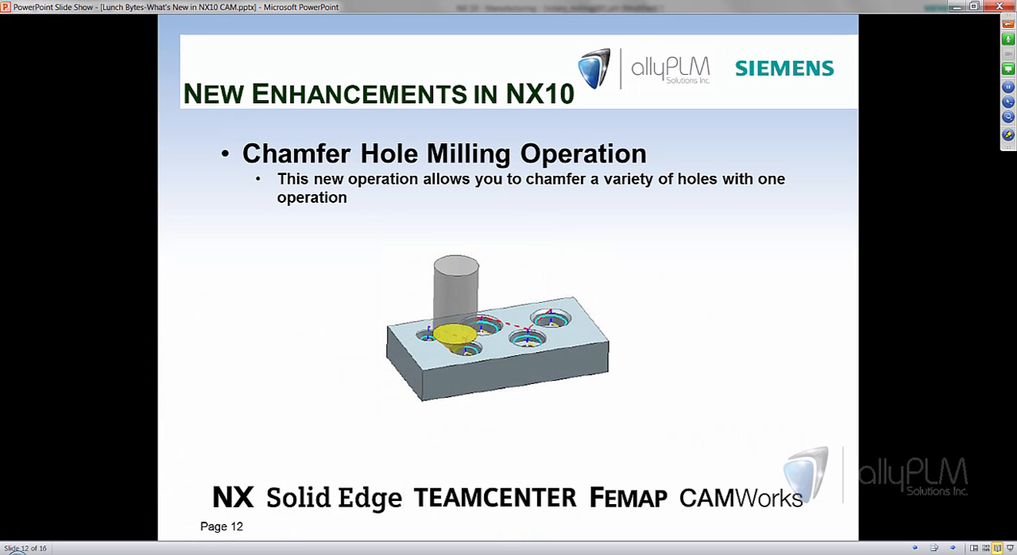